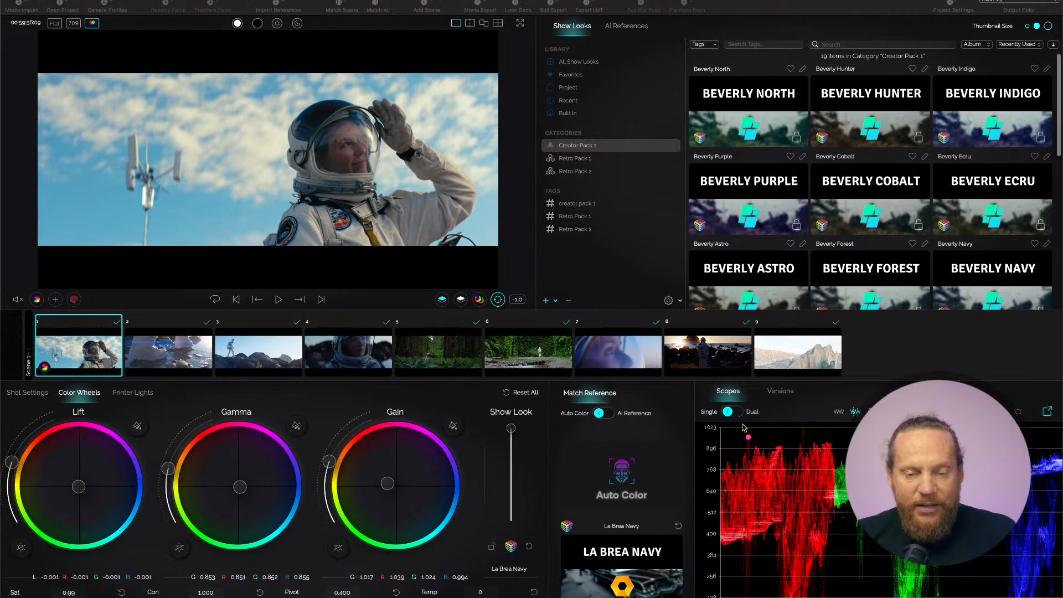
{"action": "mouse_move", "coordinate": [745, 425]}
{"action": "left_mouse_down"}
{"action": "mouse_move", "coordinate": [686, 361]}
{"action": "mouse_move", "coordinate": [476, 421]}
{"action": "mouse_move", "coordinate": [591, 580]}
{"action": "mouse_move", "coordinate": [789, 512]}
{"action": "mouse_move", "coordinate": [681, 396]}
{"action": "left_mouse_up"}
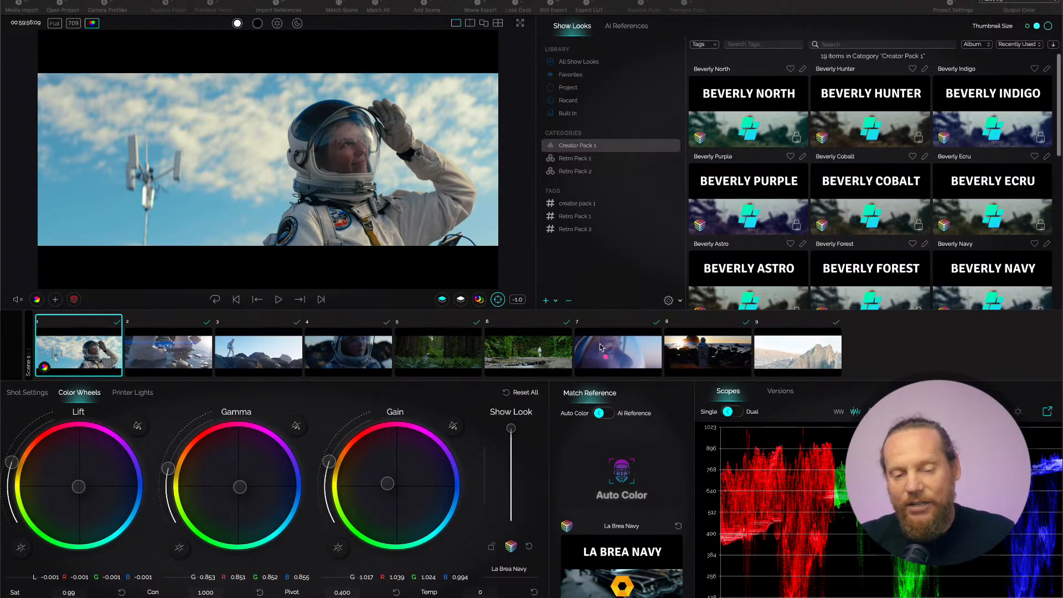
{"action": "left_click_drag", "start_coordinate": [601, 334], "coordinate": [570, 388]}
{"action": "mouse_move", "coordinate": [563, 345]}
{"action": "left_mouse_down"}
{"action": "mouse_move", "coordinate": [566, 394]}
{"action": "mouse_move", "coordinate": [588, 381]}
{"action": "left_mouse_up"}
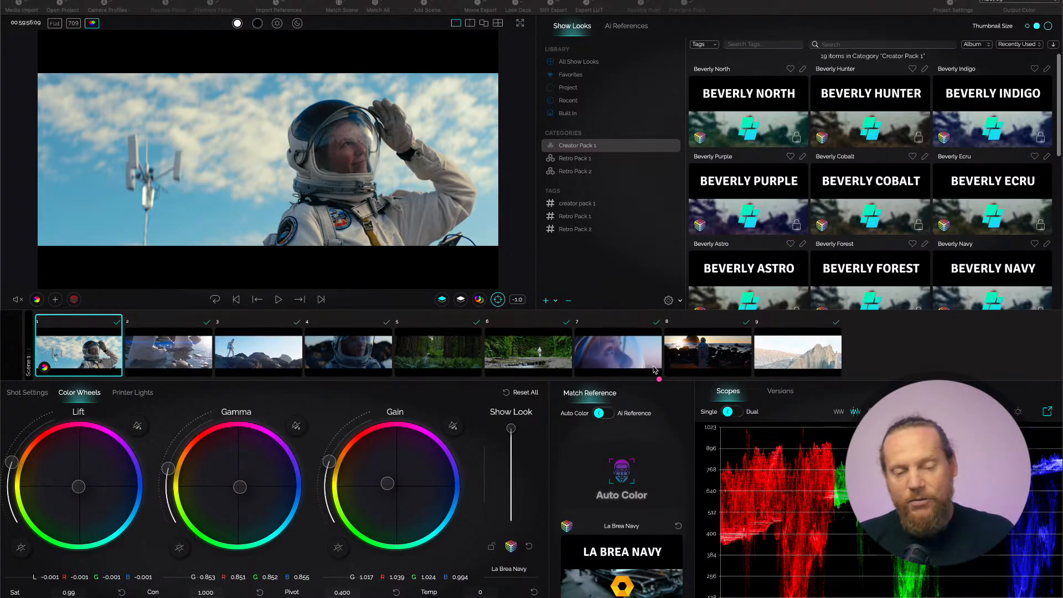
{"action": "mouse_move", "coordinate": [598, 304]}
{"action": "left_mouse_down"}
{"action": "mouse_move", "coordinate": [639, 365]}
{"action": "mouse_move", "coordinate": [641, 337]}
{"action": "mouse_move", "coordinate": [652, 381]}
{"action": "mouse_move", "coordinate": [603, 370]}
{"action": "left_mouse_up"}
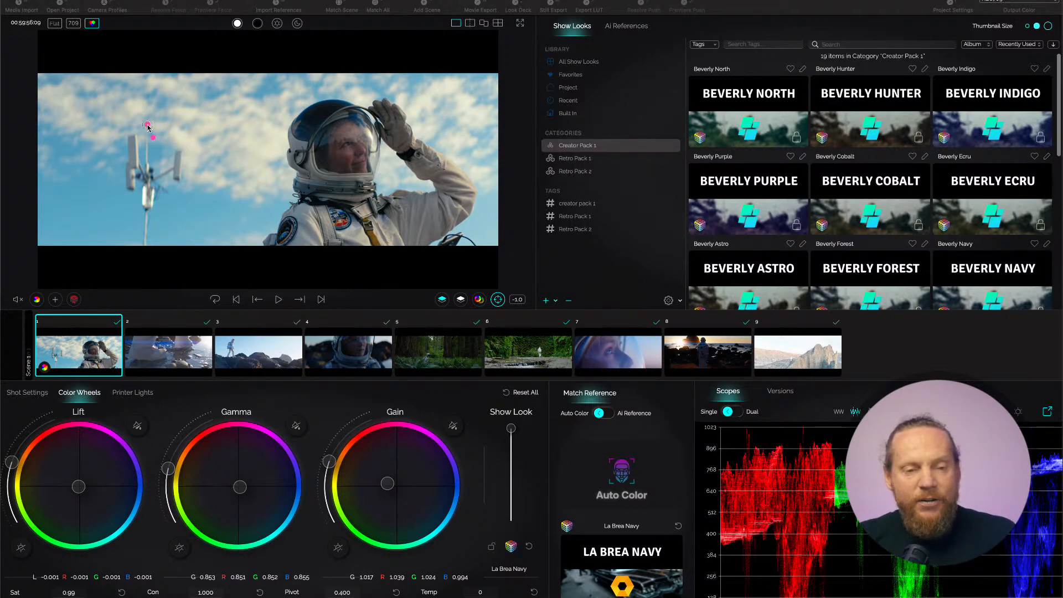
{"action": "mouse_move", "coordinate": [148, 126]}
{"action": "left_mouse_down"}
{"action": "mouse_move", "coordinate": [62, 53]}
{"action": "mouse_move", "coordinate": [123, 81]}
{"action": "left_mouse_up"}
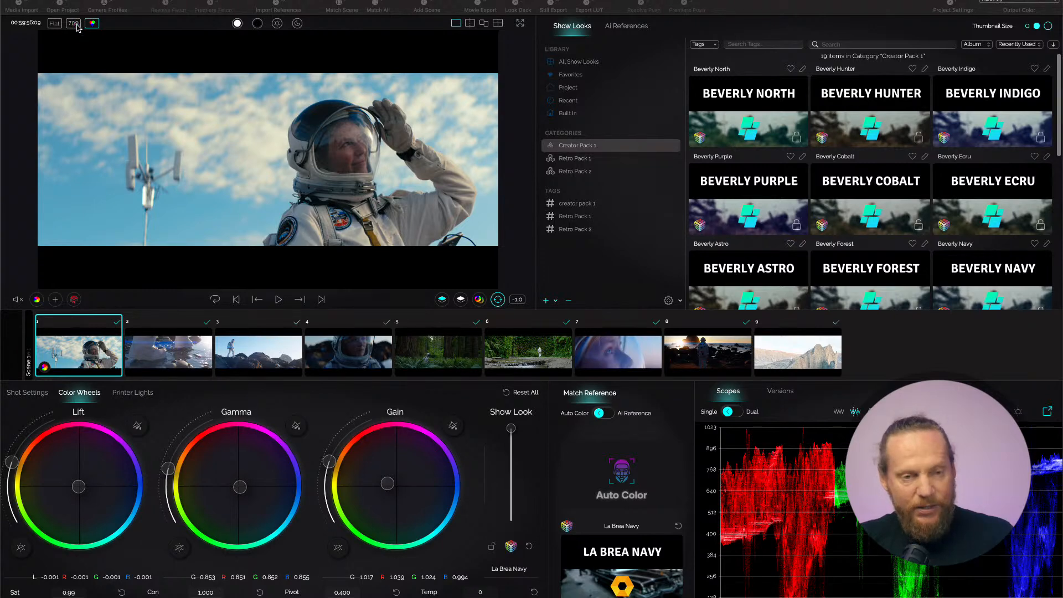
Compare the graded astronaut shot with its flat, ungraded image by toggling the Flat view on and off.
{"action": "left_click", "coordinate": [55, 23]}
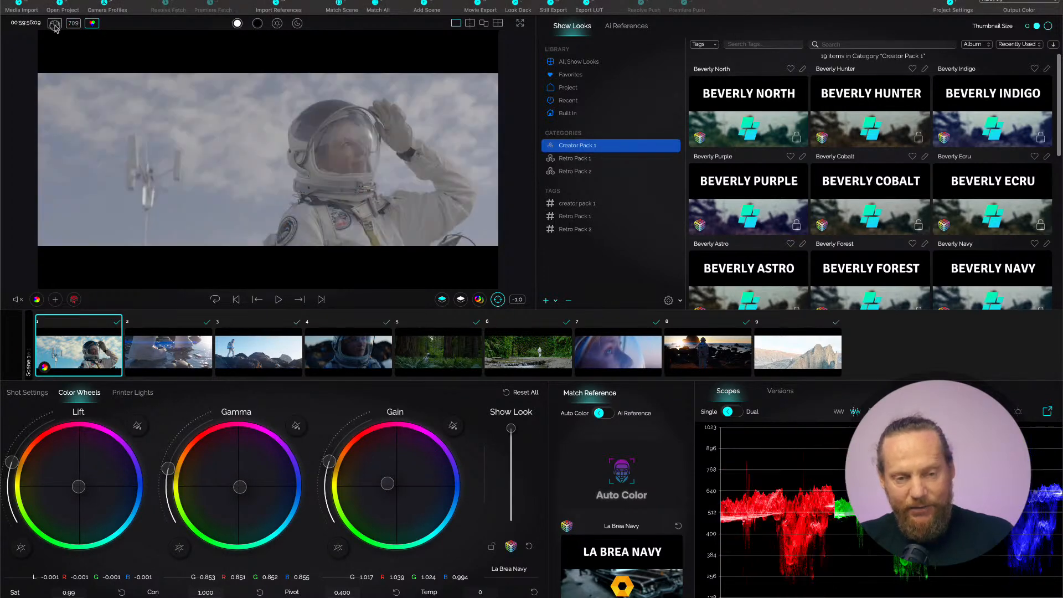
{"action": "left_click", "coordinate": [55, 23]}
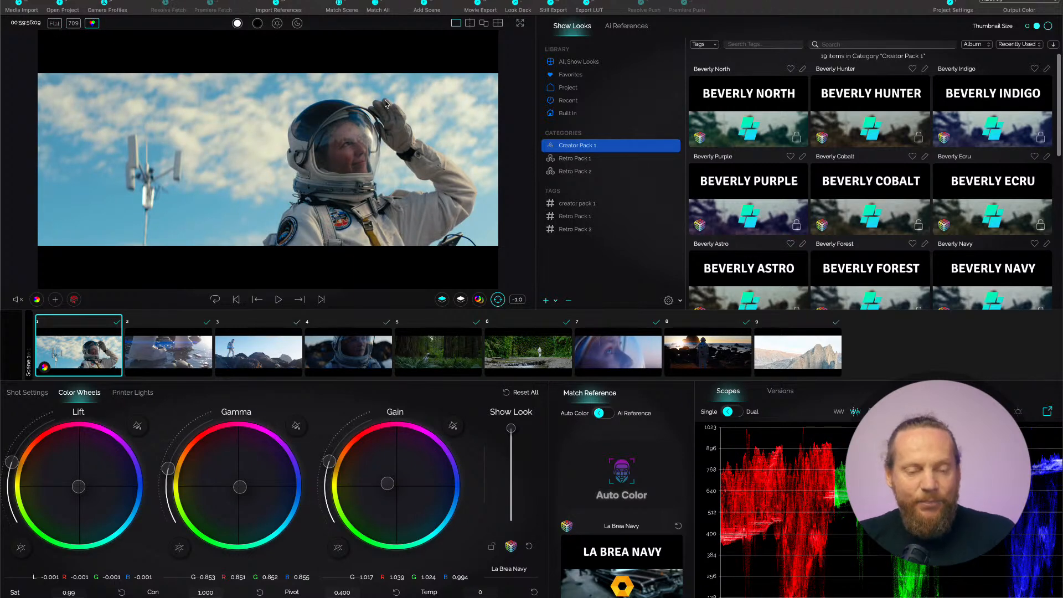
{"action": "mouse_move", "coordinate": [372, 126]}
{"action": "left_mouse_down"}
{"action": "mouse_move", "coordinate": [471, 49]}
{"action": "mouse_move", "coordinate": [459, 102]}
{"action": "left_mouse_up"}
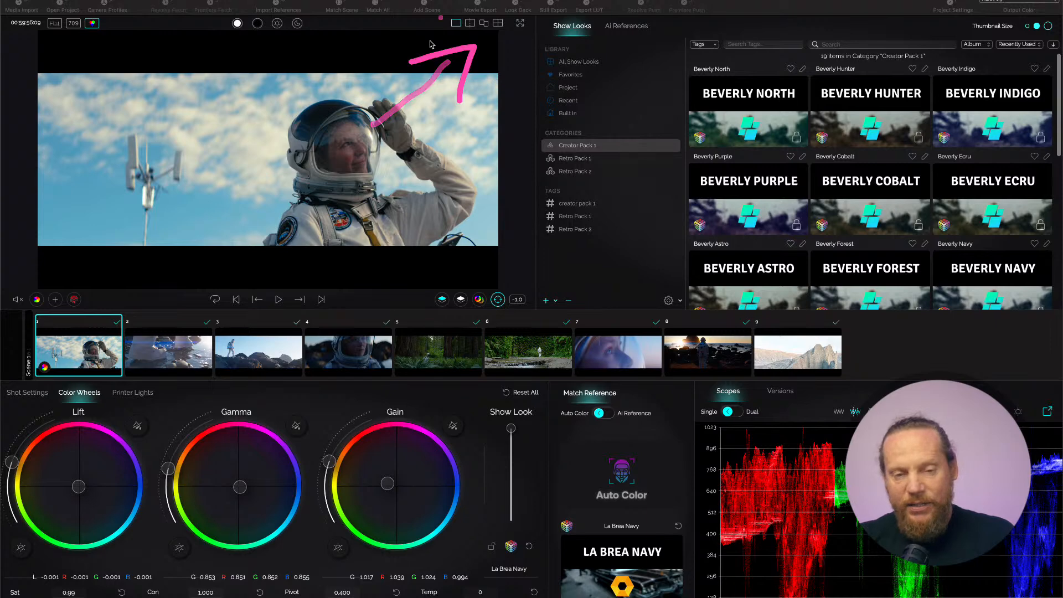
Compare the graded astronaut shot with its original in the split-screen, side-by-side and four-way viewer layouts.
{"action": "left_click", "coordinate": [470, 23]}
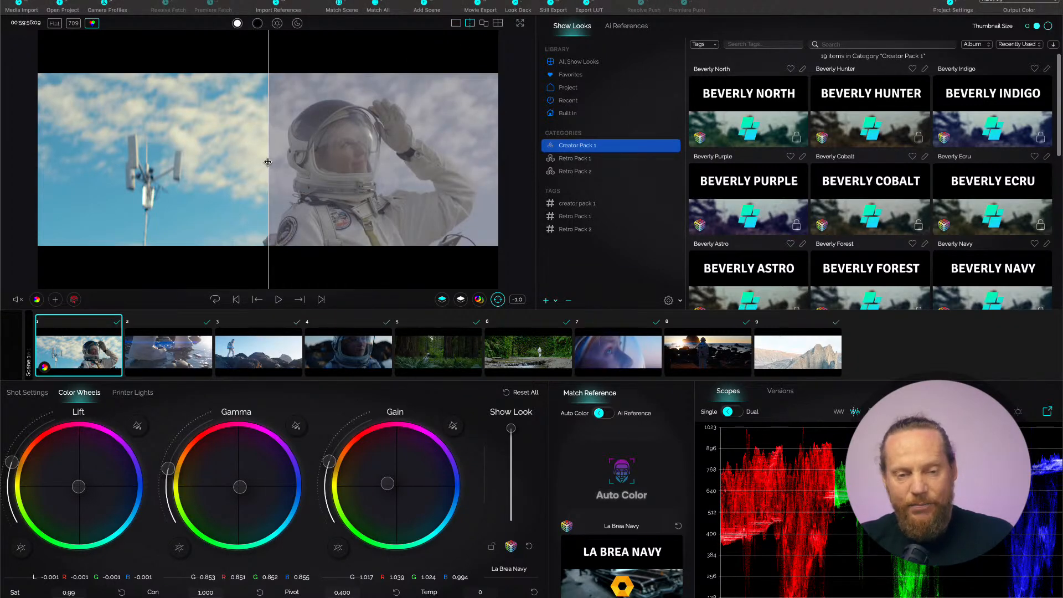
{"action": "mouse_move", "coordinate": [268, 165]}
{"action": "left_mouse_down"}
{"action": "mouse_move", "coordinate": [286, 165]}
{"action": "mouse_move", "coordinate": [258, 165]}
{"action": "left_mouse_up"}
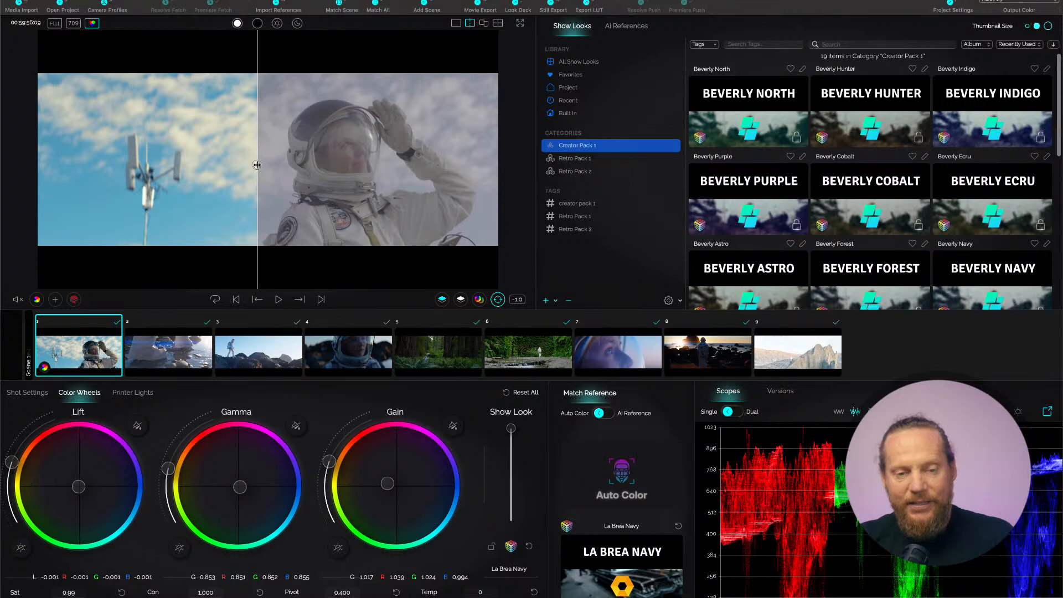
{"action": "left_click", "coordinate": [485, 24]}
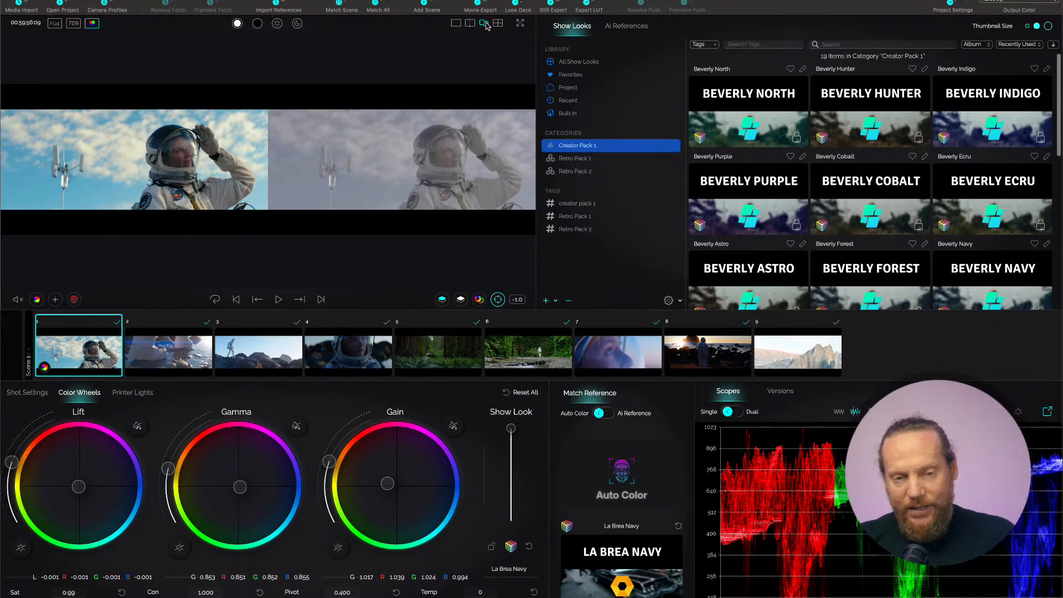
{"action": "left_click", "coordinate": [498, 23]}
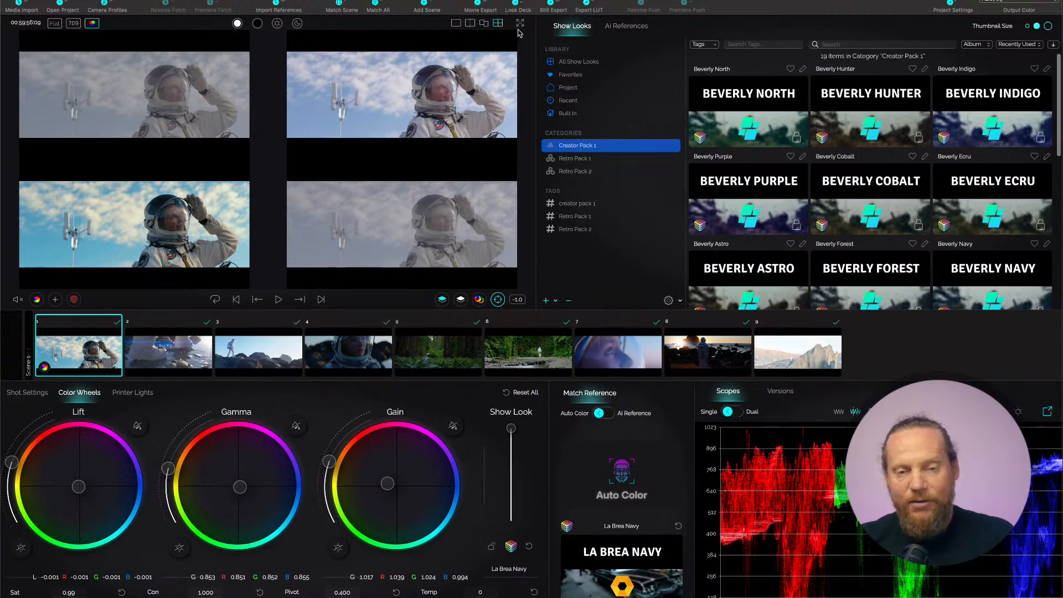
View the astronaut shot in full screen, leave full screen and return the viewer to the single-image layout.
{"action": "left_click", "coordinate": [520, 23]}
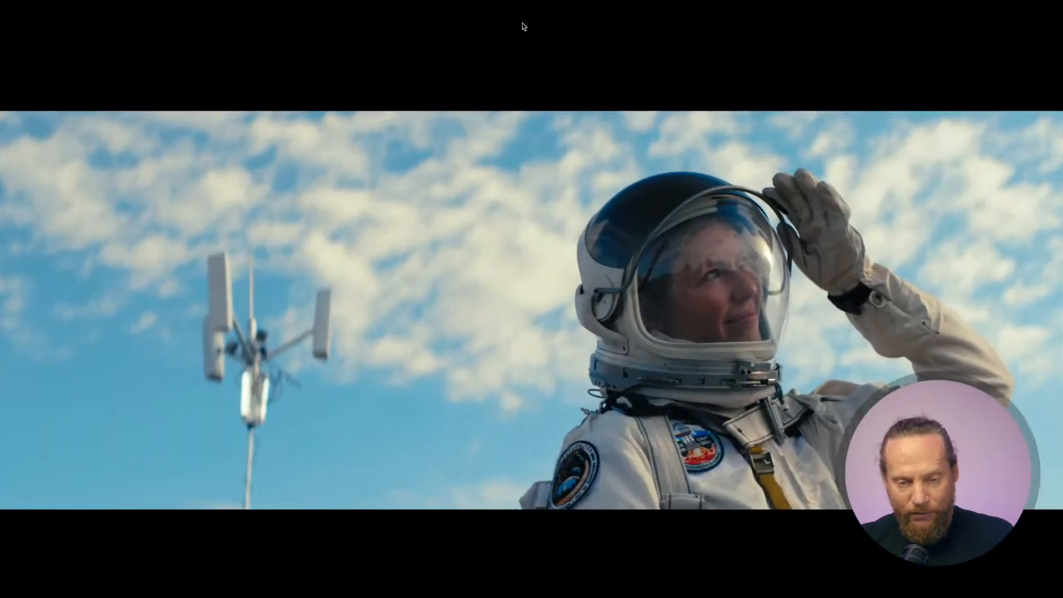
{"action": "key", "text": "Escape"}
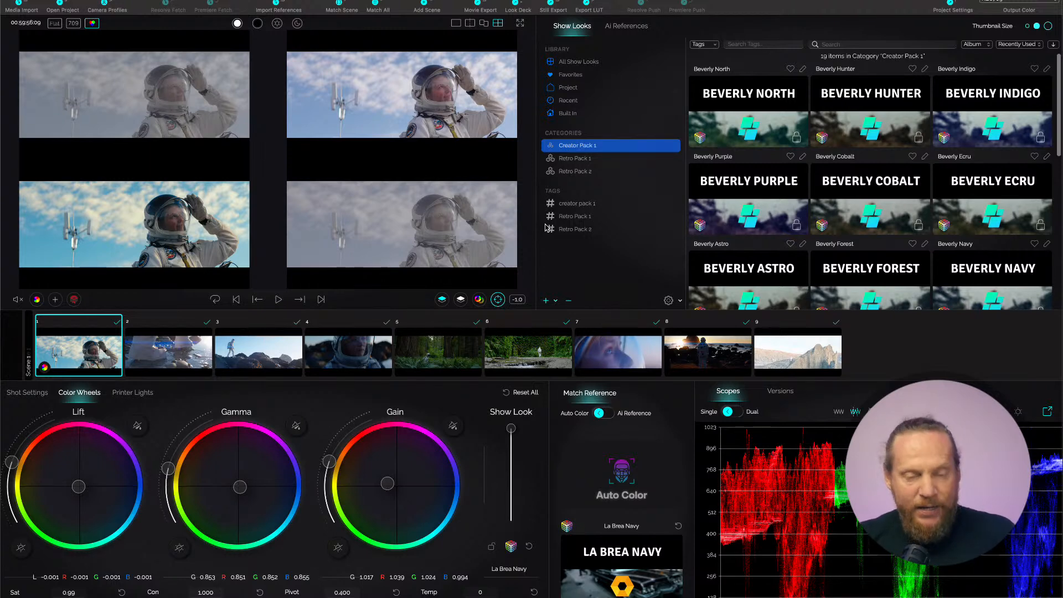
{"action": "key", "text": "alt+Tab"}
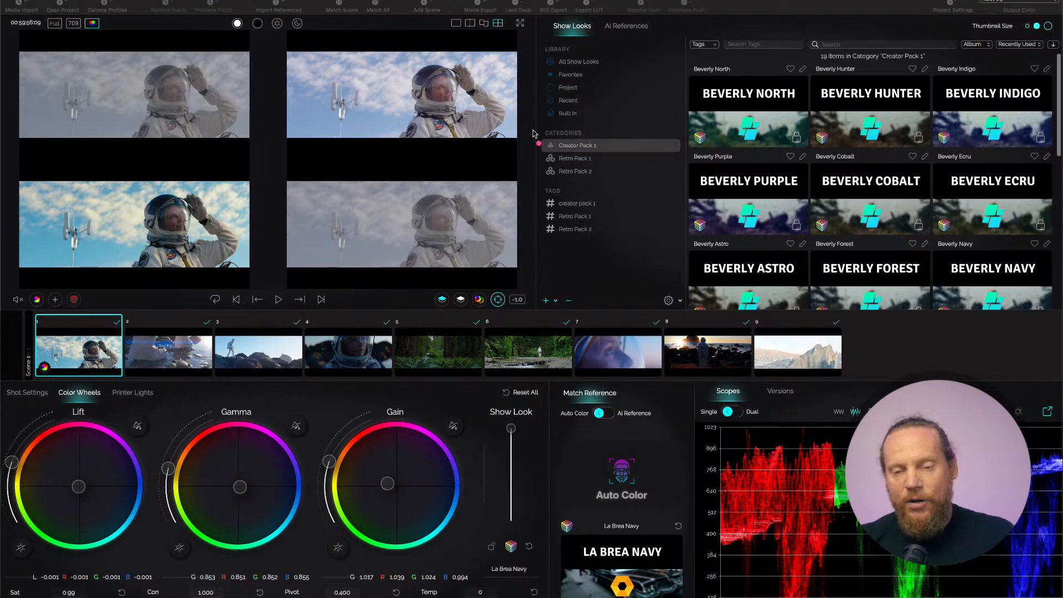
{"action": "mouse_move", "coordinate": [509, 165]}
{"action": "left_mouse_down"}
{"action": "mouse_move", "coordinate": [563, 93]}
{"action": "mouse_move", "coordinate": [596, 102]}
{"action": "left_mouse_up"}
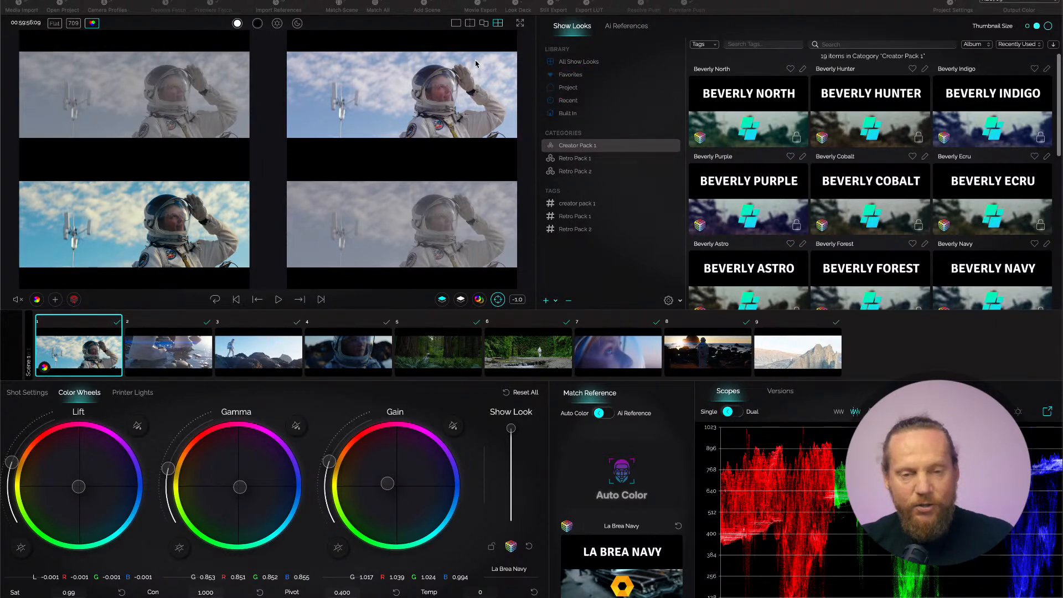
{"action": "left_click", "coordinate": [456, 24]}
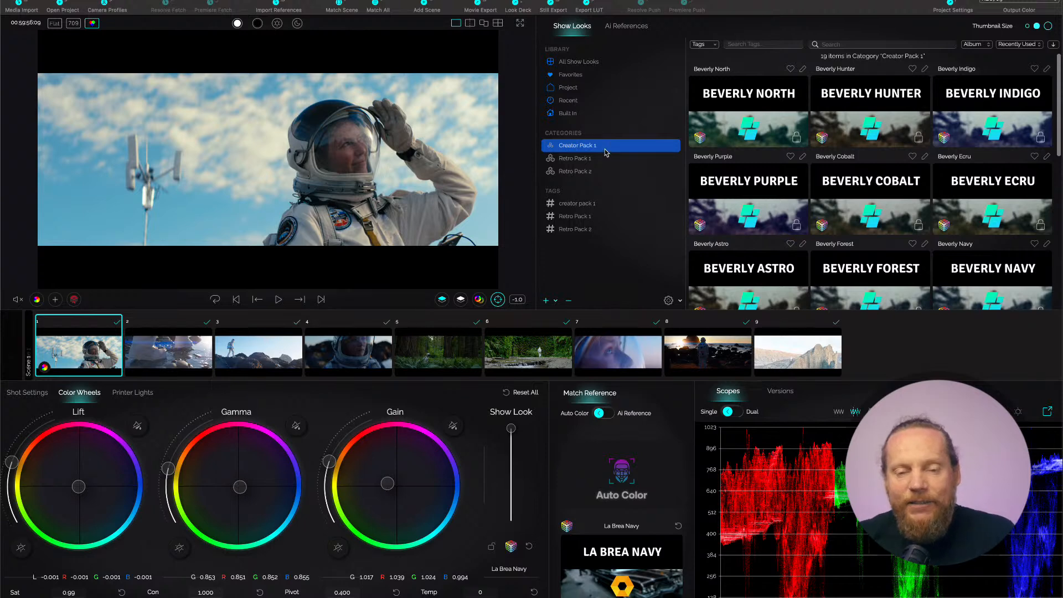
Try the Beverly North, Hunter, Cobalt, Ecru and Purple looks from Creator Pack 1 on the astronaut shot.
{"action": "left_click", "coordinate": [758, 135]}
{"action": "left_click", "coordinate": [855, 137]}
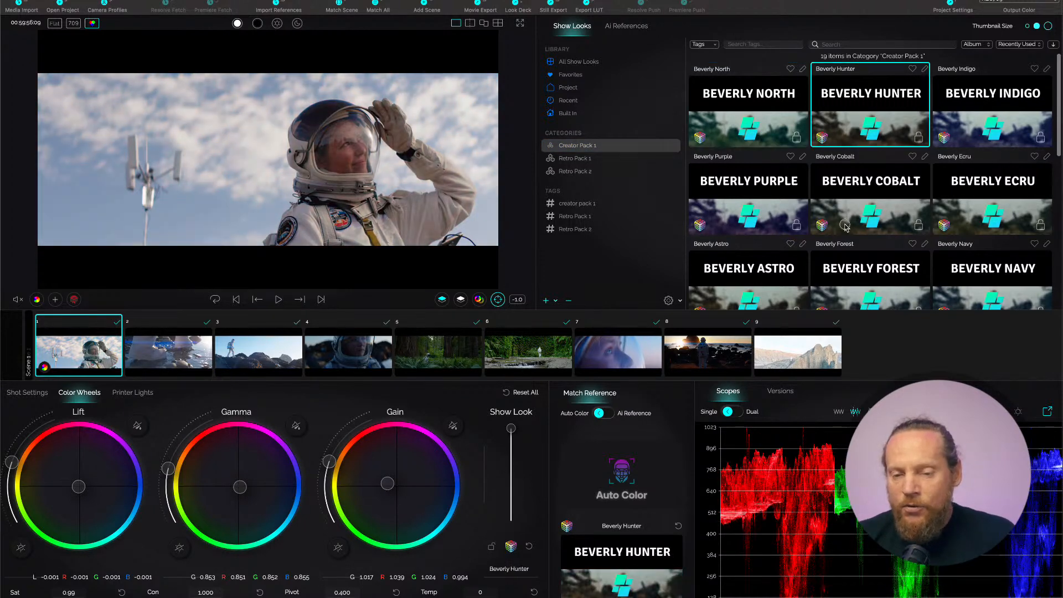
{"action": "left_click", "coordinate": [845, 224]}
{"action": "left_click", "coordinate": [959, 222]}
{"action": "left_click", "coordinate": [774, 218]}
Try the Beverly Astro, Forest, Bronze, 2, Olive and Brass looks on the astronaut shot.
{"action": "scroll", "coordinate": [774, 217], "scroll_direction": "down", "scroll_amount": 3}
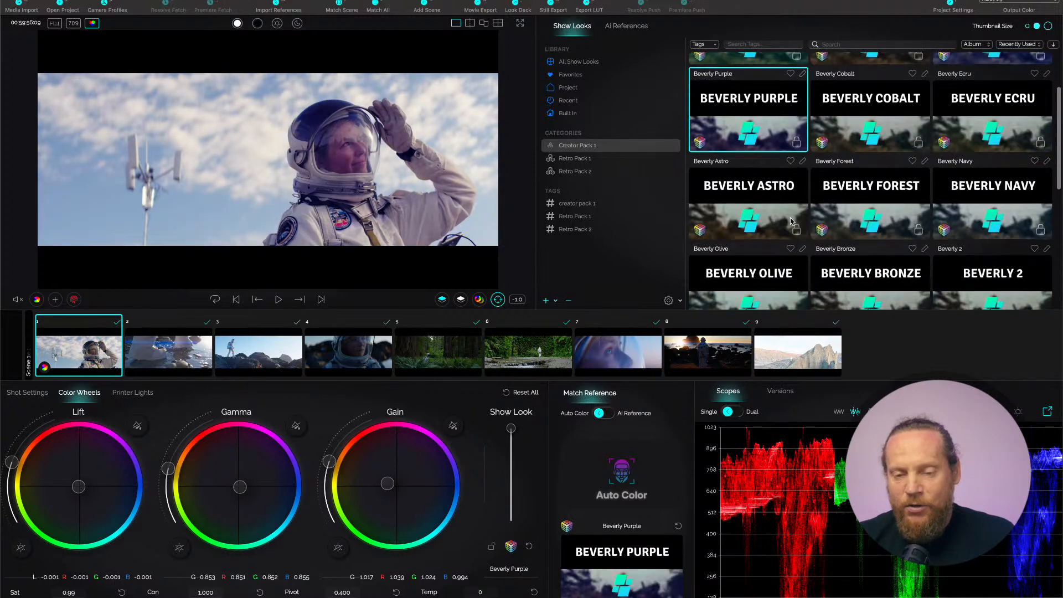
{"action": "left_click", "coordinate": [768, 192]}
{"action": "left_click", "coordinate": [879, 204]}
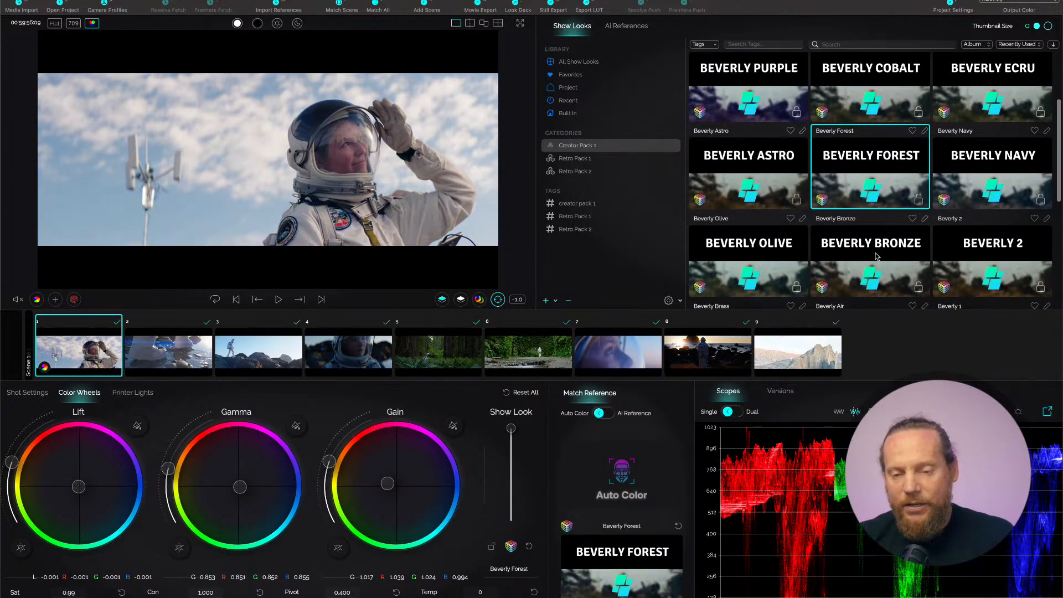
{"action": "left_click", "coordinate": [878, 258]}
{"action": "left_click", "coordinate": [974, 263]}
{"action": "left_click", "coordinate": [773, 254]}
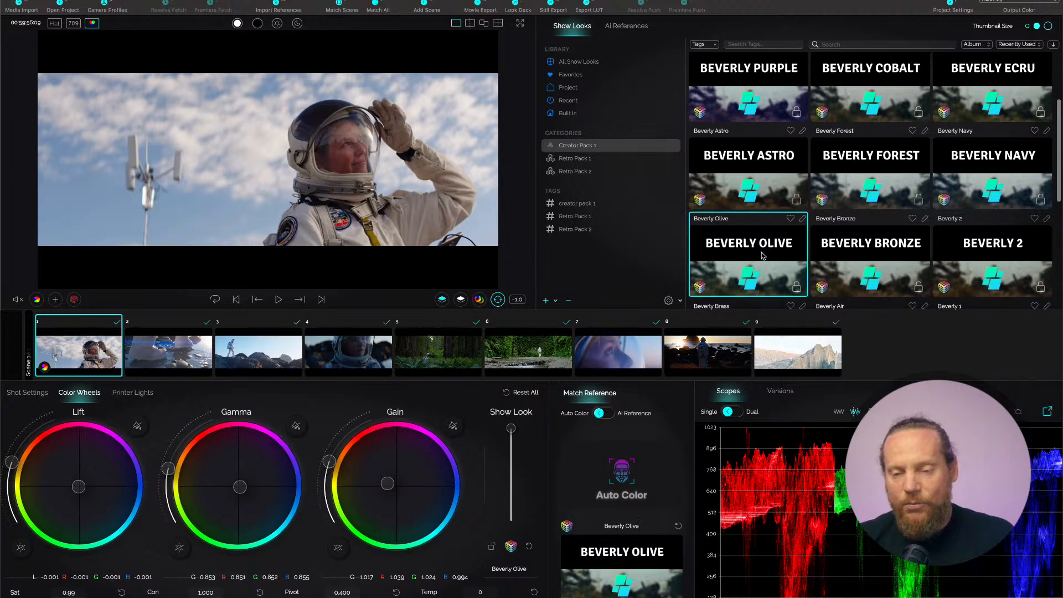
{"action": "scroll", "coordinate": [769, 257], "scroll_direction": "down", "scroll_amount": 3}
{"action": "left_click", "coordinate": [764, 265]}
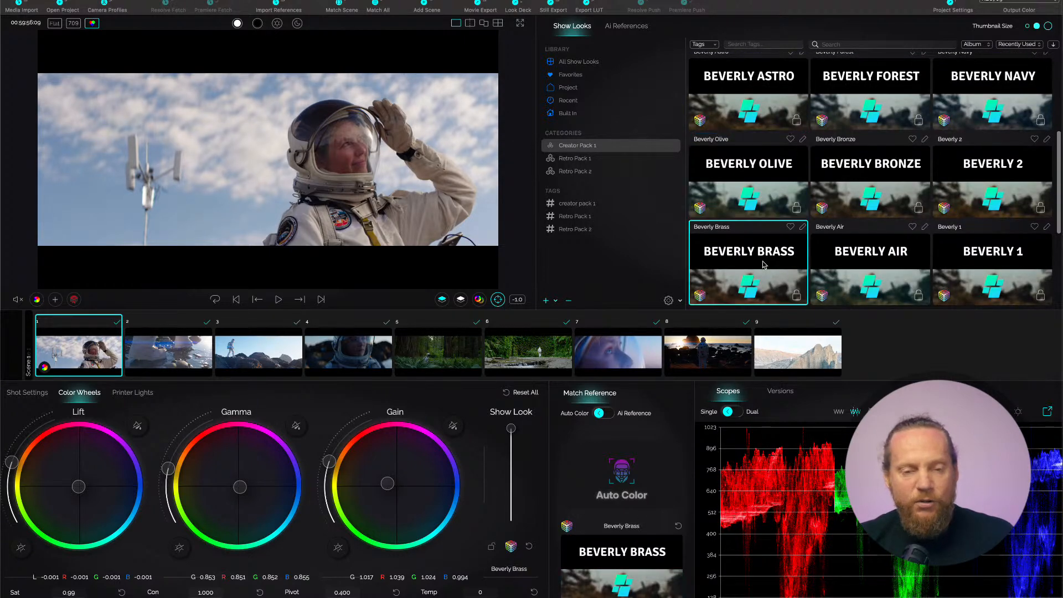
Try the Melrose Vellum, Peach, Hunter and Mist looks from Retro Pack 1 on the astronaut shot.
{"action": "left_click", "coordinate": [562, 160]}
{"action": "left_click", "coordinate": [760, 192]}
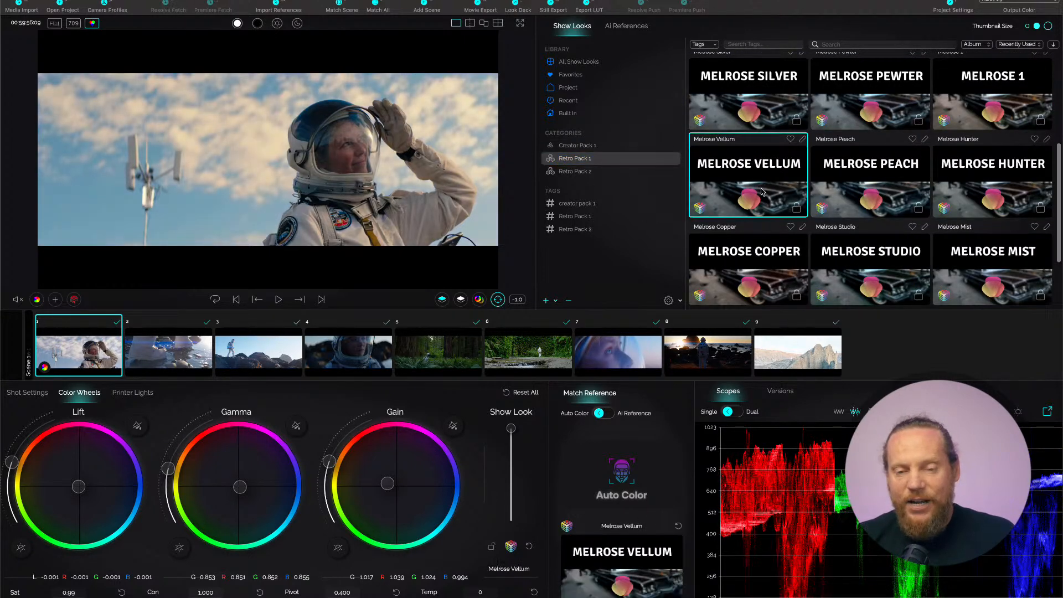
{"action": "left_click", "coordinate": [879, 187]}
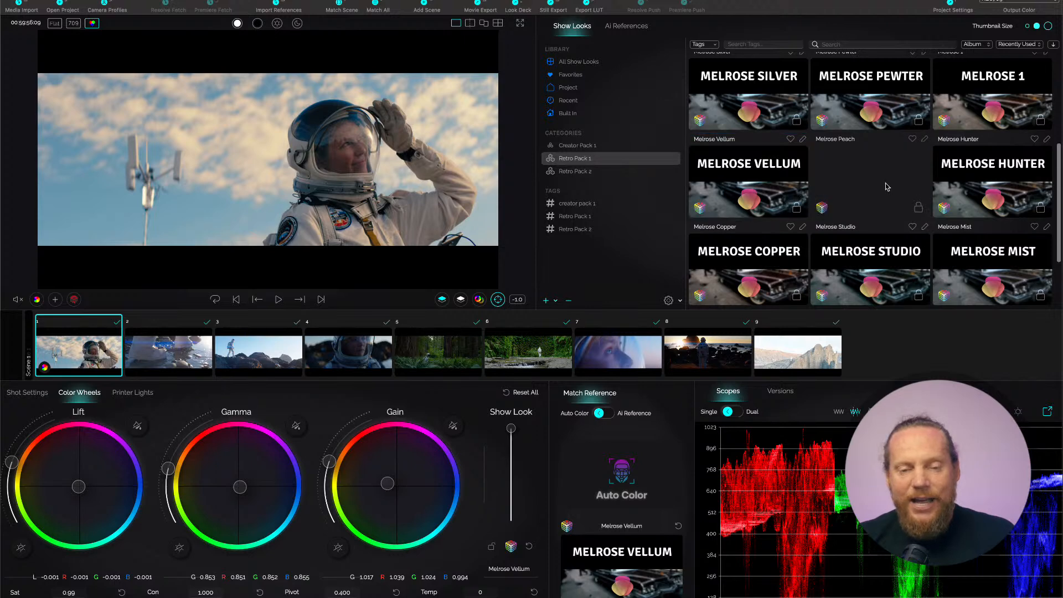
{"action": "left_click", "coordinate": [982, 184]}
{"action": "left_click", "coordinate": [983, 277]}
Apply the La Brea Rachel look from Retro Pack 2 to the astronaut shot and try out its strength control.
{"action": "left_click", "coordinate": [609, 172]}
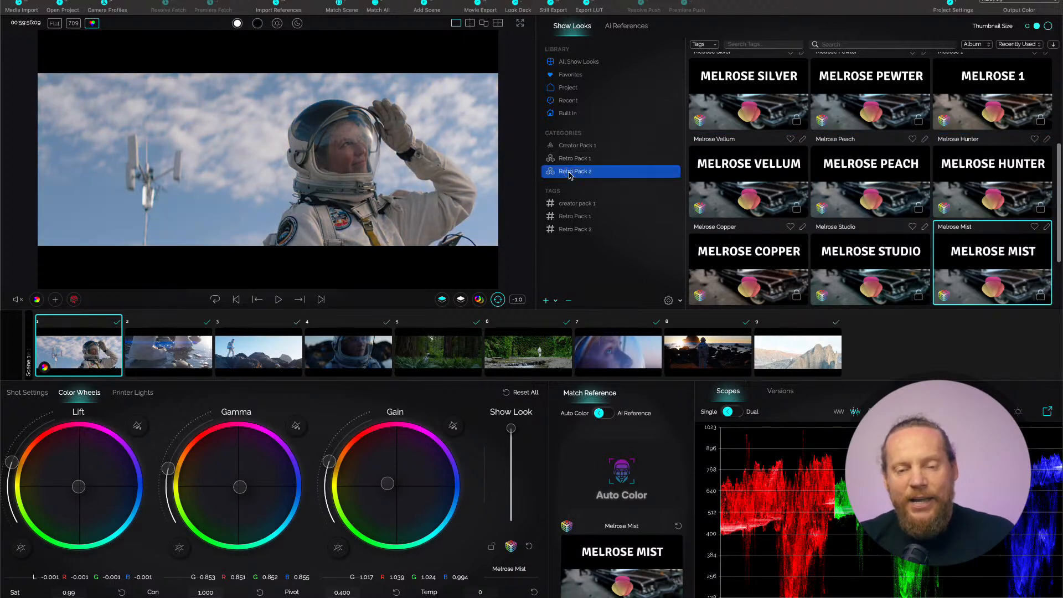
{"action": "left_click", "coordinate": [1013, 167]}
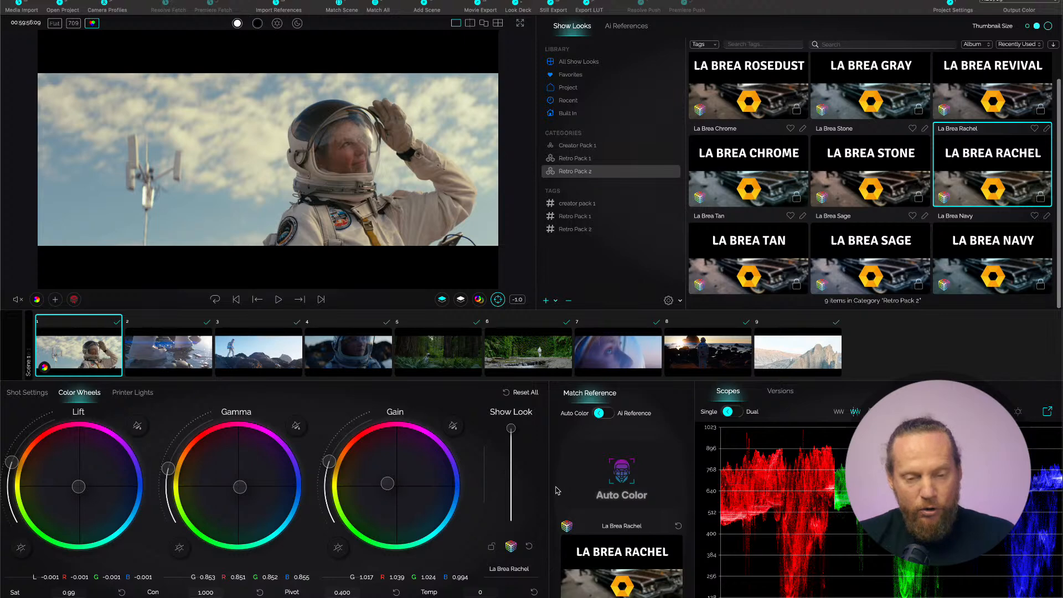
{"action": "mouse_move", "coordinate": [534, 375]}
{"action": "left_mouse_down"}
{"action": "mouse_move", "coordinate": [387, 447]}
{"action": "mouse_move", "coordinate": [454, 594]}
{"action": "mouse_move", "coordinate": [597, 555]}
{"action": "mouse_move", "coordinate": [551, 447]}
{"action": "mouse_move", "coordinate": [452, 426]}
{"action": "left_mouse_up"}
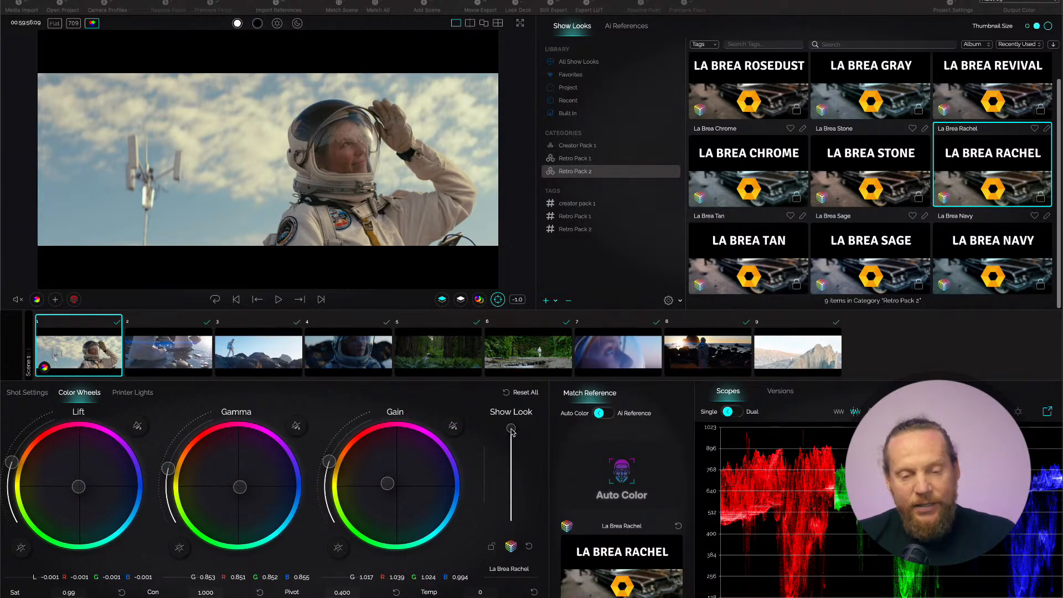
{"action": "mouse_move", "coordinate": [511, 429]}
{"action": "left_mouse_down"}
{"action": "mouse_move", "coordinate": [513, 542]}
{"action": "mouse_move", "coordinate": [513, 426]}
{"action": "left_mouse_up"}
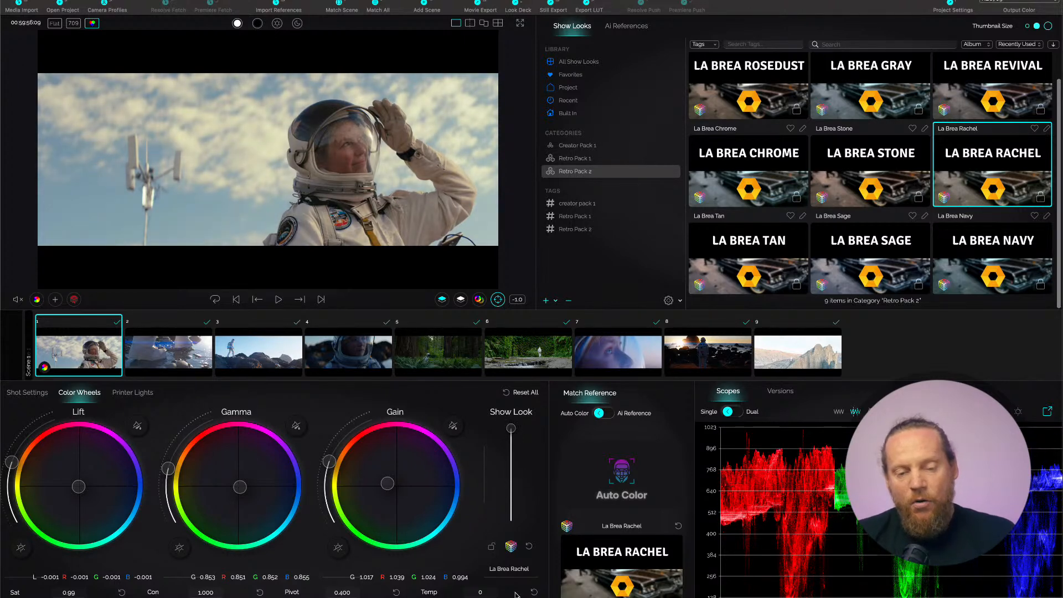
Remove the show look from the astronaut shot.
{"action": "left_click", "coordinate": [529, 546]}
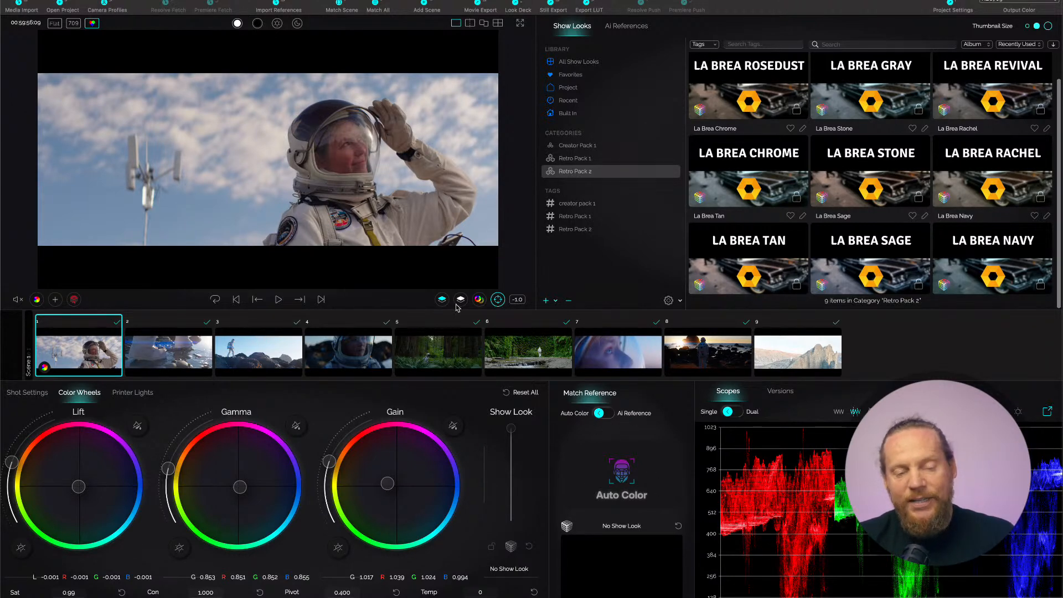
{"action": "left_click_drag", "start_coordinate": [375, 182], "coordinate": [470, 289]}
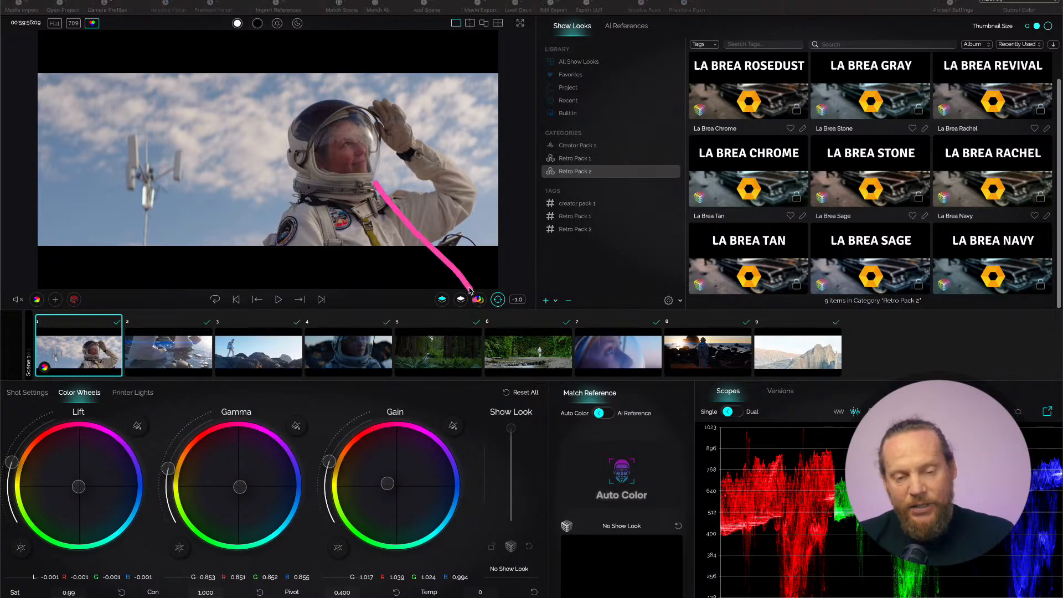
{"action": "mouse_move", "coordinate": [461, 244]}
{"action": "left_mouse_down"}
{"action": "mouse_move", "coordinate": [482, 298]}
{"action": "mouse_move", "coordinate": [396, 288]}
{"action": "left_mouse_up"}
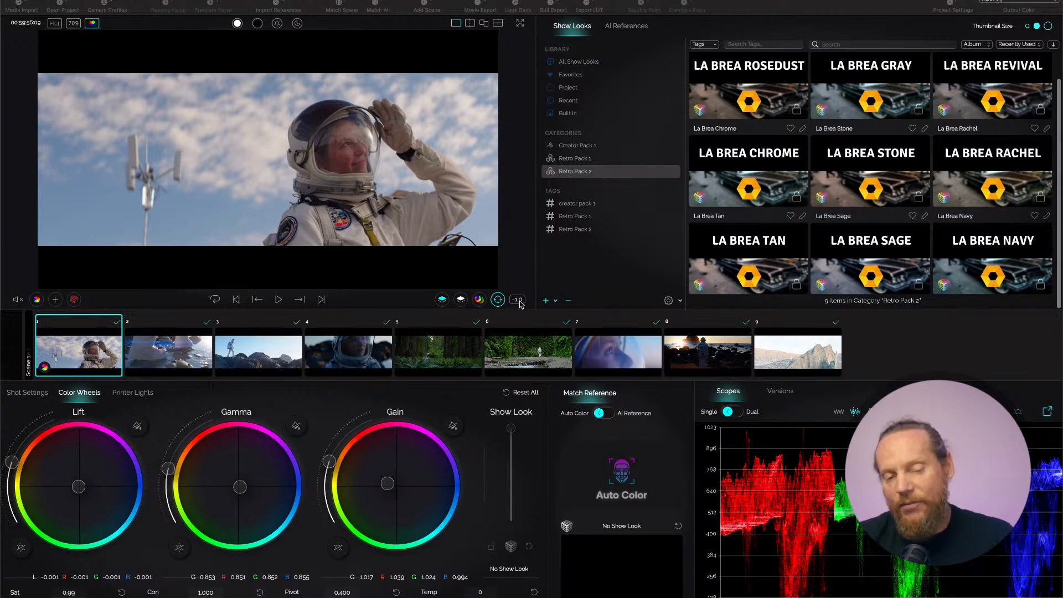
Color-match the astronaut shot automatically with Auto Color and compare the result with the plain 709 view.
{"action": "left_click", "coordinate": [442, 300]}
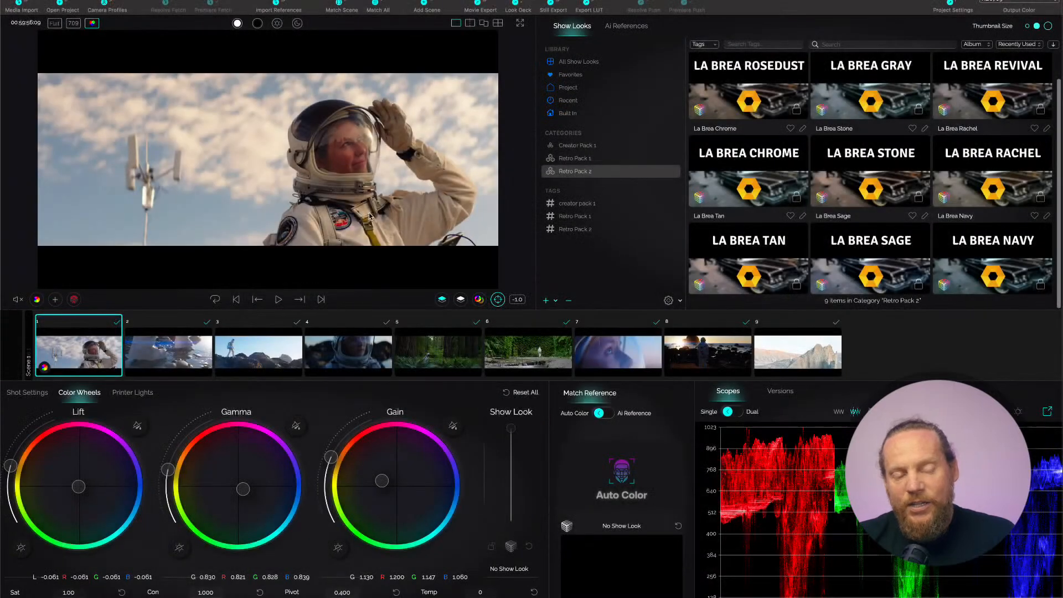
{"action": "left_click", "coordinate": [74, 23]}
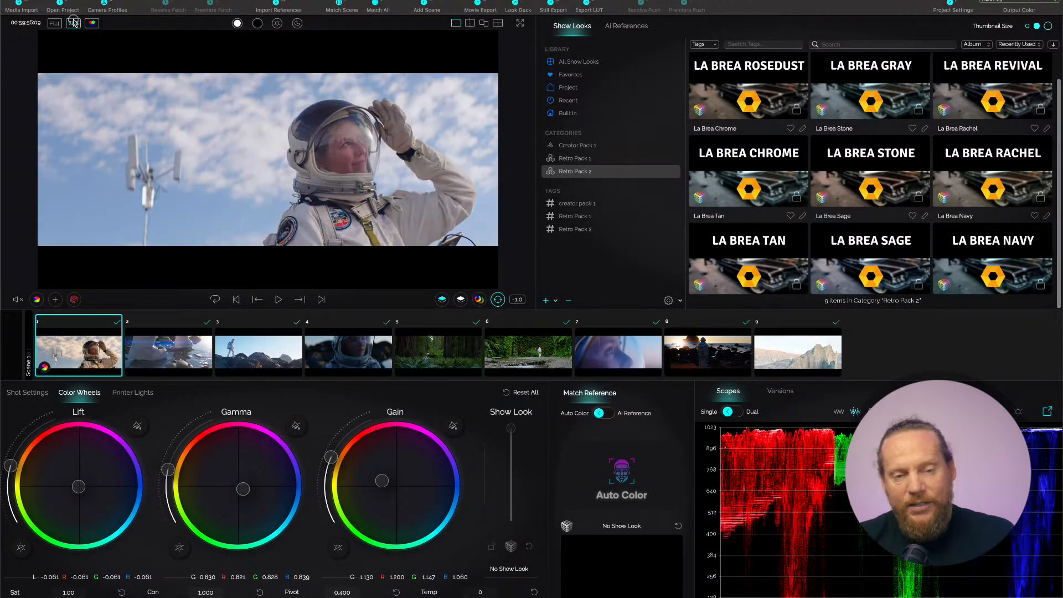
{"action": "left_click", "coordinate": [73, 23]}
{"action": "left_click", "coordinate": [74, 23]}
{"action": "left_click", "coordinate": [74, 22]}
{"action": "left_click", "coordinate": [74, 23]}
{"action": "left_click", "coordinate": [74, 23]}
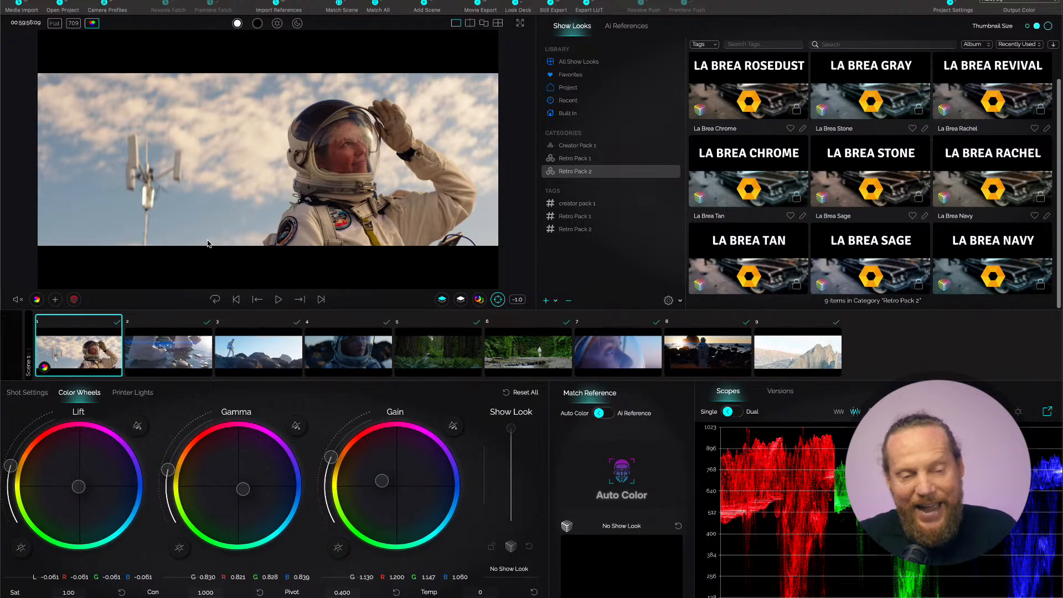
Balance the colors of shots 2 and 3 together and of shot 4 on its own with Auto Color.
{"action": "left_click", "coordinate": [172, 354]}
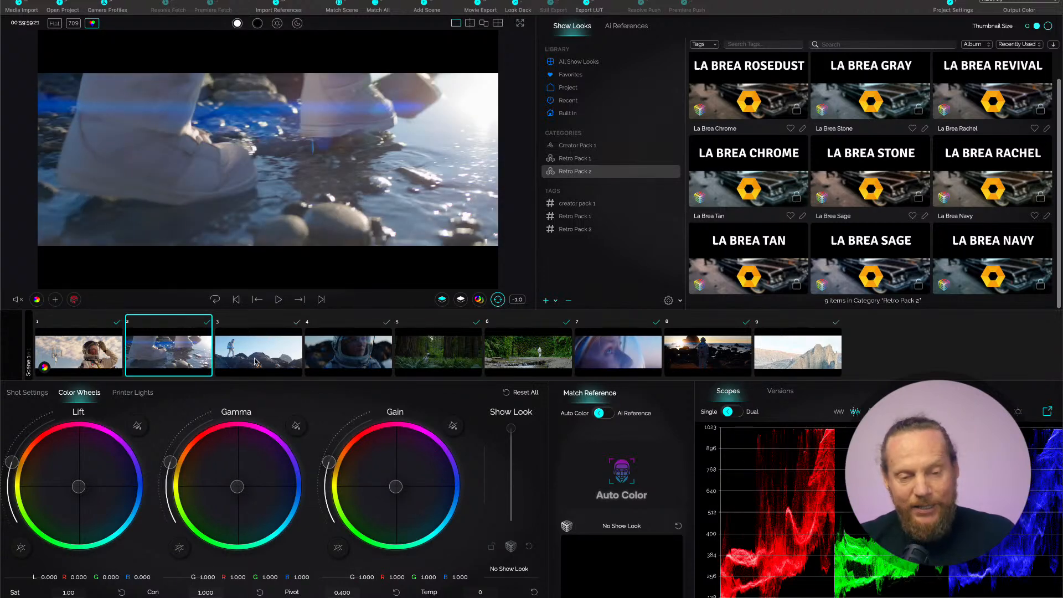
{"action": "left_click", "coordinate": [257, 357], "text": "super"}
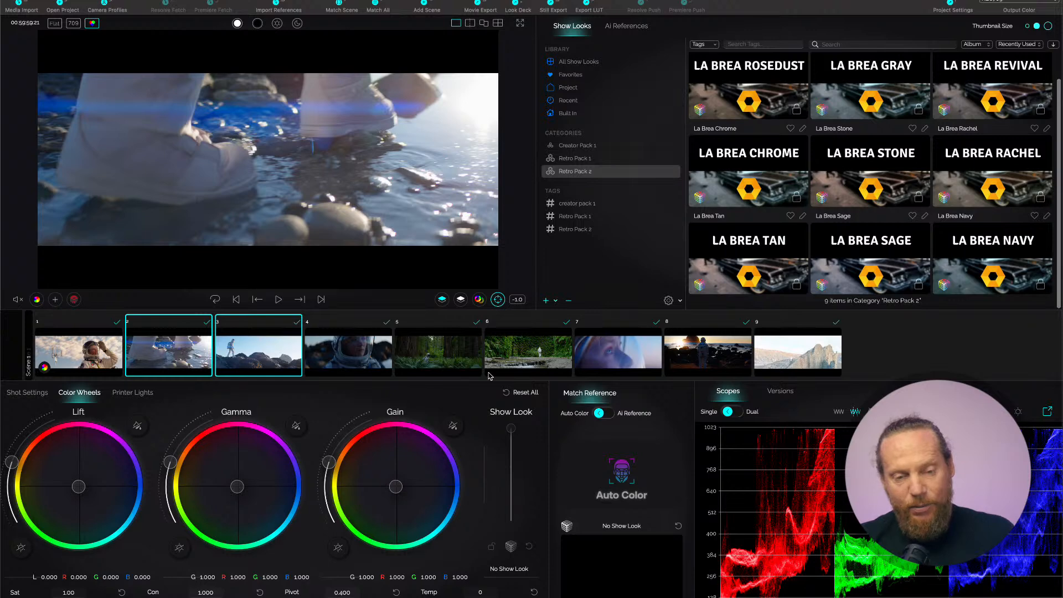
{"action": "left_click", "coordinate": [443, 300]}
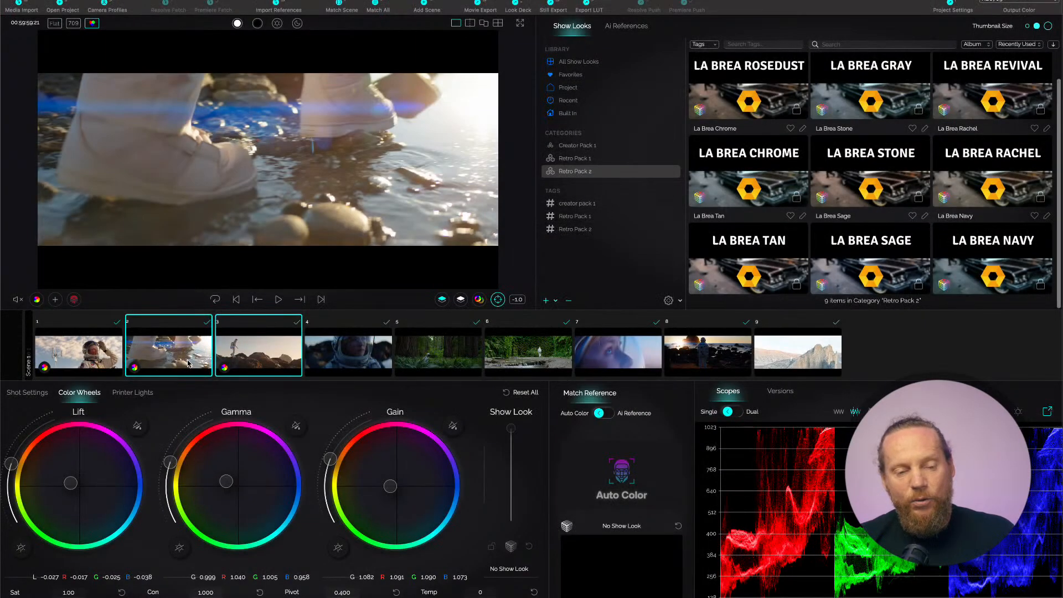
{"action": "left_click", "coordinate": [117, 358]}
{"action": "left_click", "coordinate": [133, 359]}
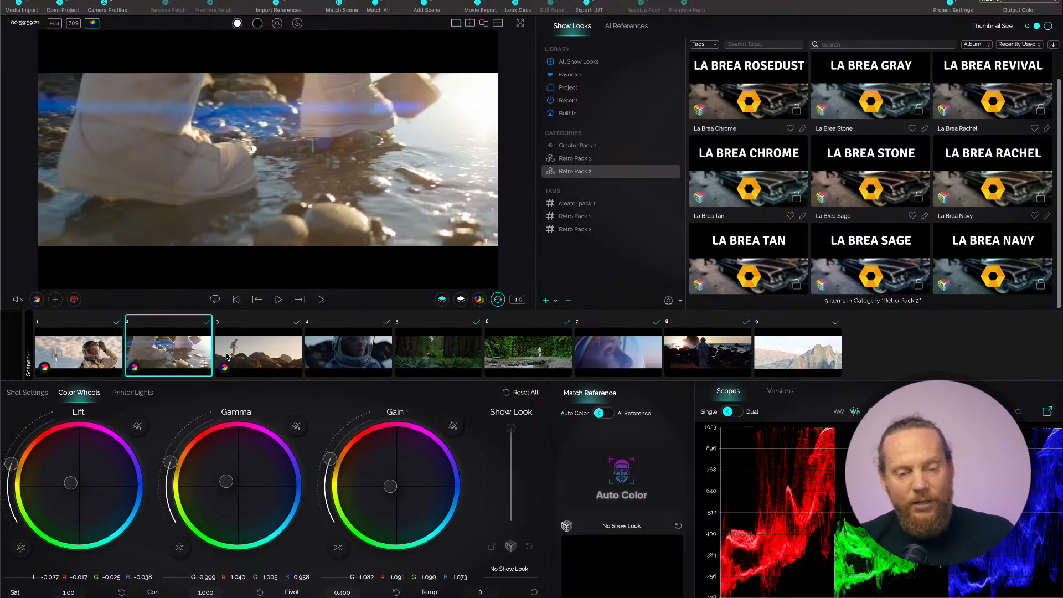
{"action": "left_click", "coordinate": [280, 351]}
{"action": "left_click", "coordinate": [340, 353]}
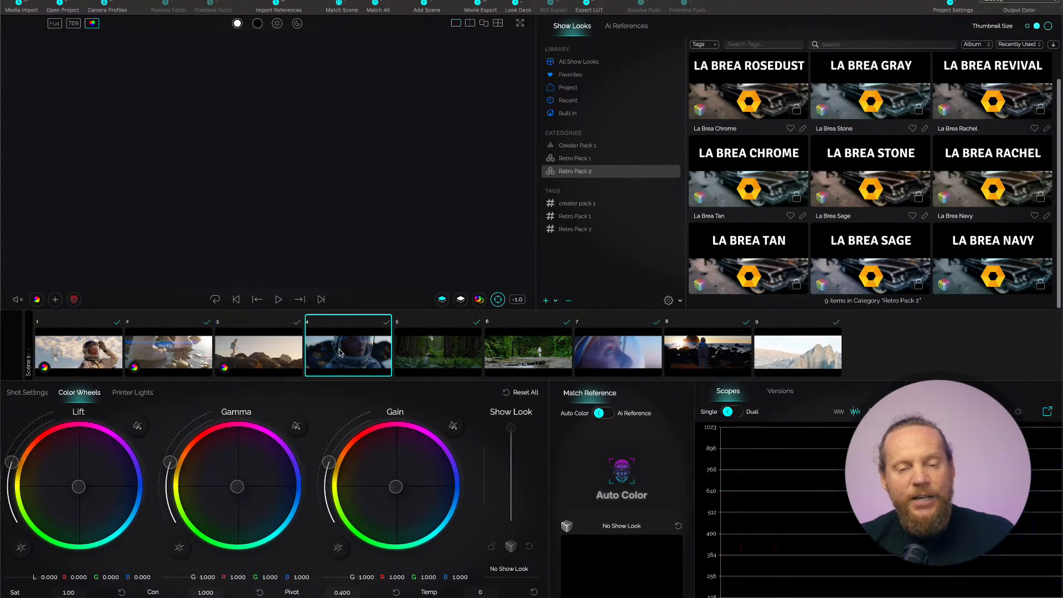
{"action": "left_click", "coordinate": [442, 299]}
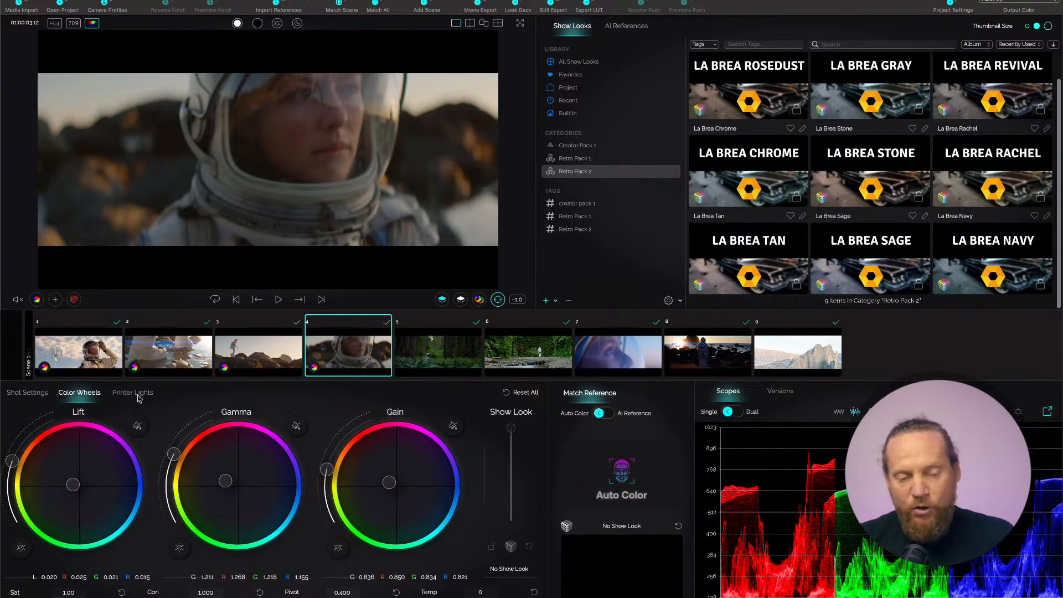
Apply the La Brea Rachel look to shot 1 and save its graded frame as an AI reference.
{"action": "left_click", "coordinate": [96, 364]}
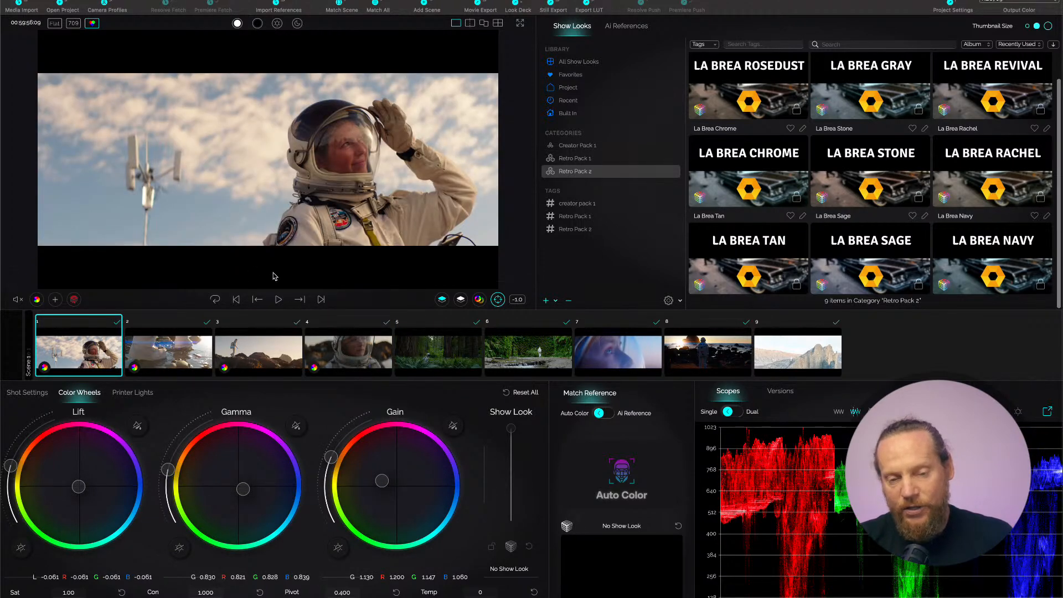
{"action": "left_click", "coordinate": [1003, 180]}
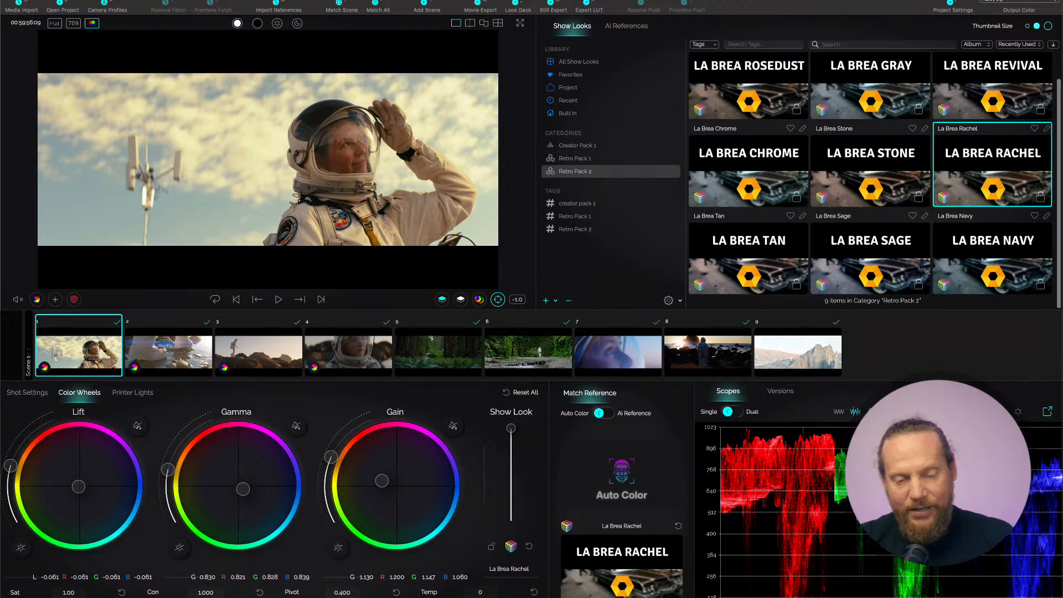
{"action": "left_click", "coordinate": [74, 300]}
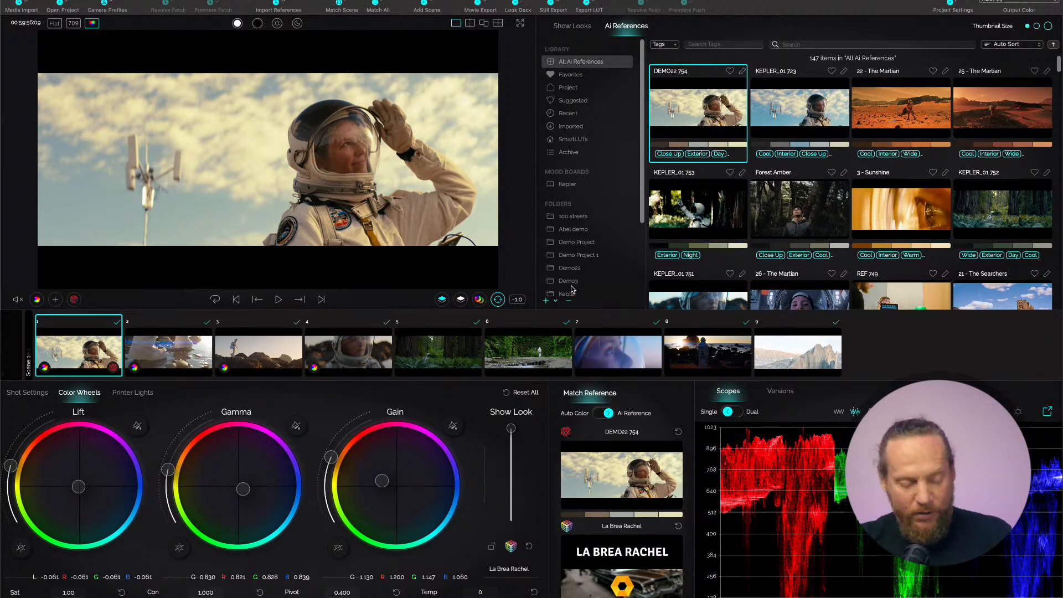
{"action": "mouse_move", "coordinate": [562, 283]}
{"action": "left_mouse_down"}
{"action": "mouse_move", "coordinate": [608, 387]}
{"action": "mouse_move", "coordinate": [565, 377]}
{"action": "left_mouse_up"}
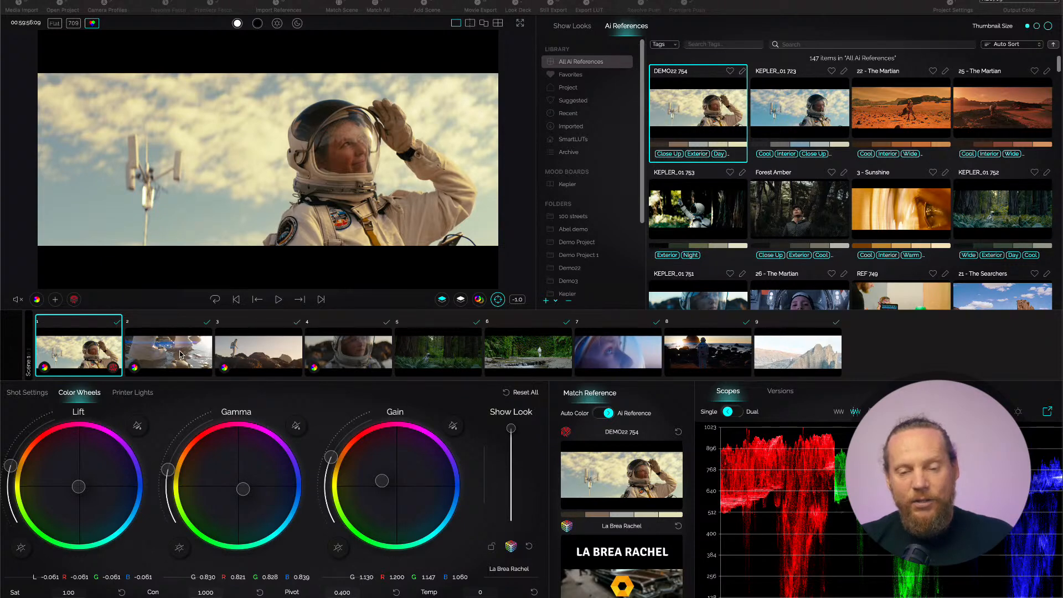
Match all shots to the reference taken from shot 1 and review shots 2, 3 and 4.
{"action": "left_click", "coordinate": [376, 3]}
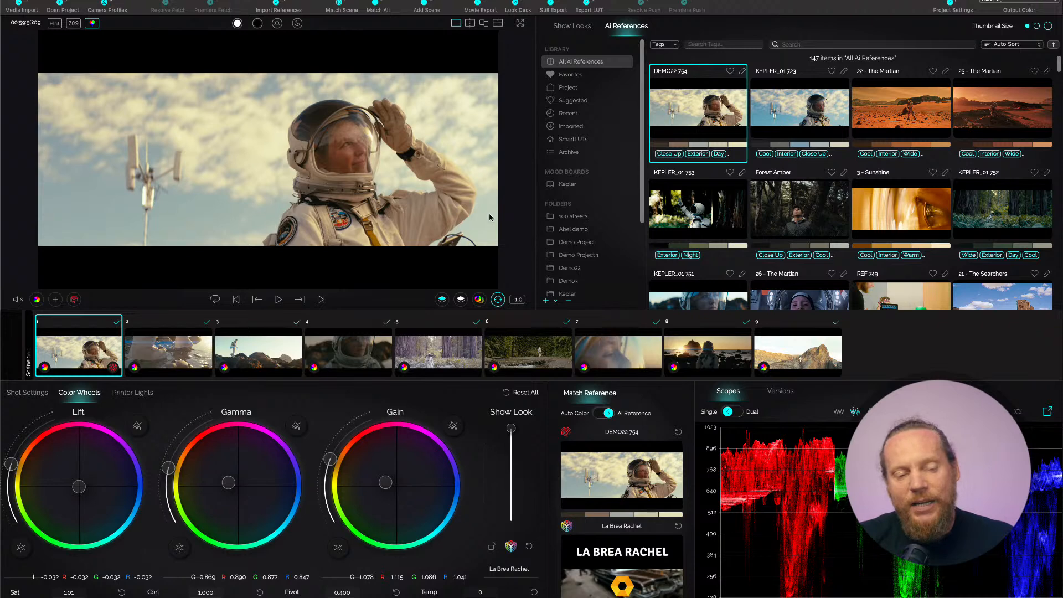
{"action": "left_click", "coordinate": [180, 358]}
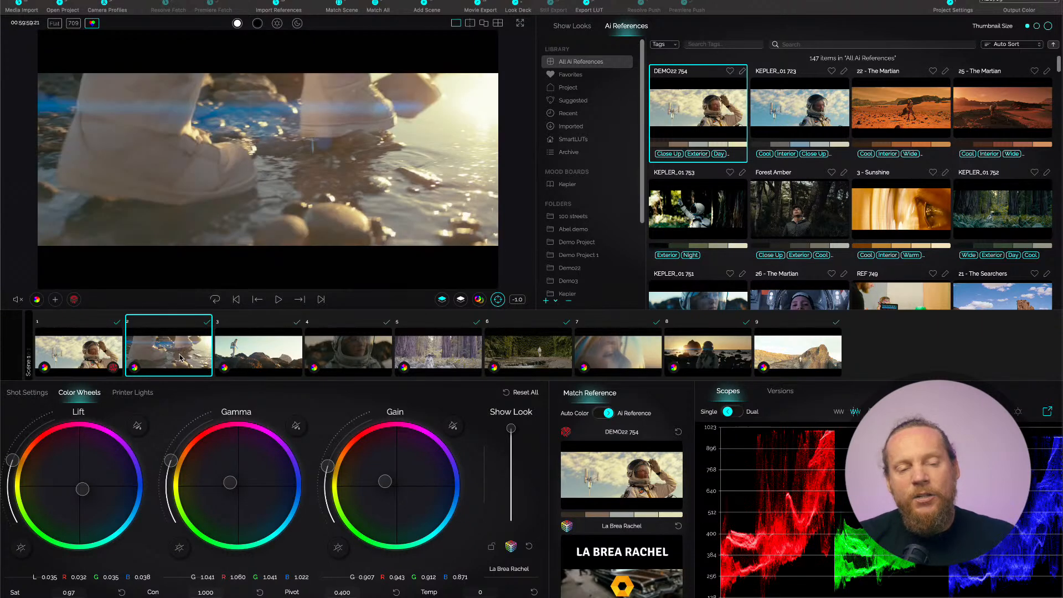
{"action": "left_click", "coordinate": [245, 357]}
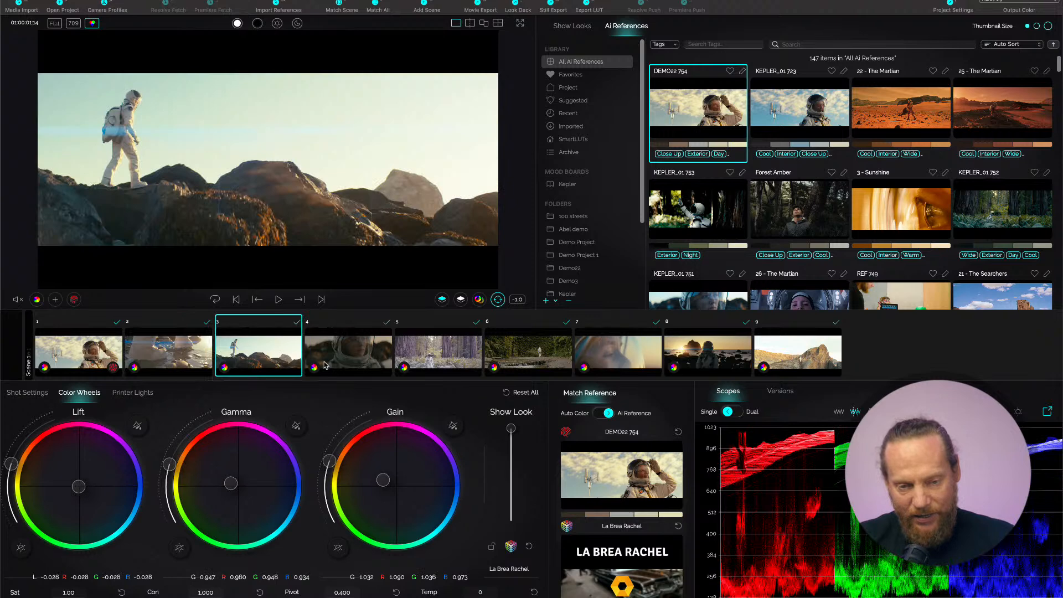
{"action": "left_click", "coordinate": [352, 355]}
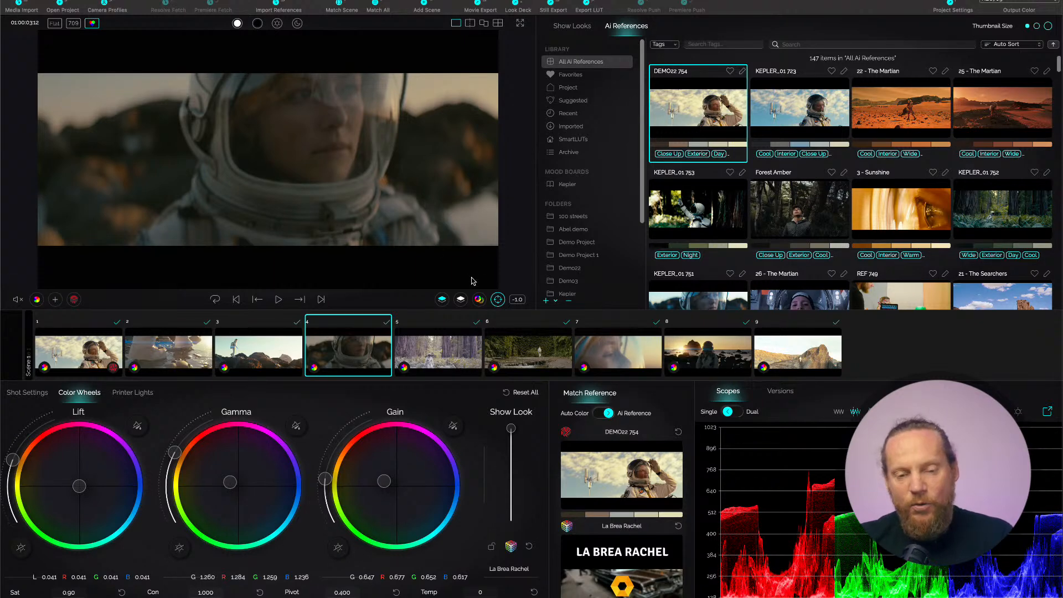
Set a manual exposure region over the astronaut's nose and cheek in shot 4 and switch the scopes to EL.
{"action": "left_click", "coordinate": [498, 299]}
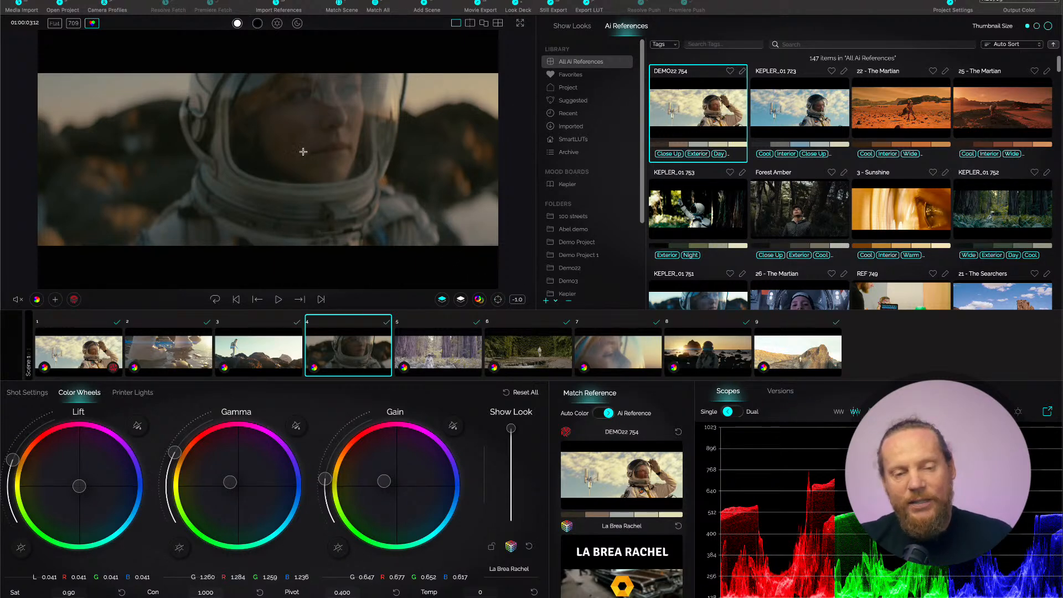
{"action": "left_click_drag", "start_coordinate": [294, 113], "coordinate": [311, 140]}
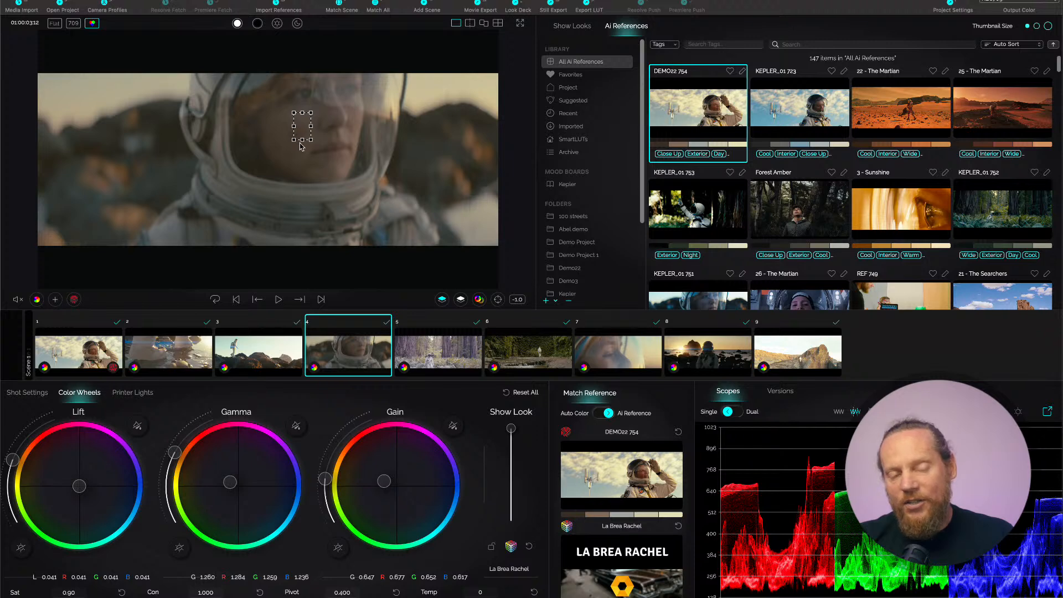
{"action": "left_click_drag", "start_coordinate": [326, 105], "coordinate": [355, 139]}
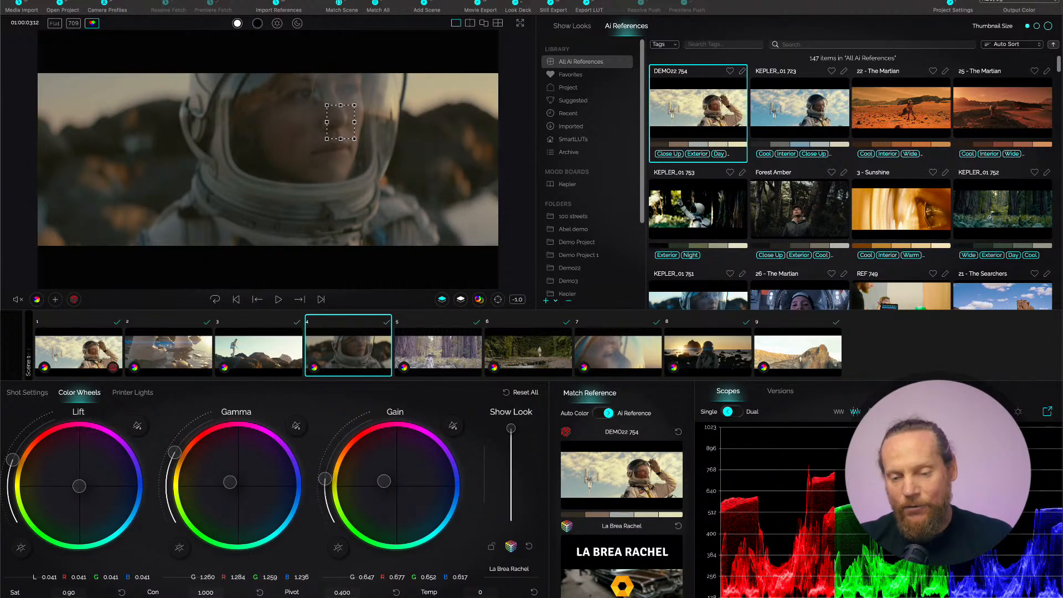
{"action": "left_click", "coordinate": [906, 412]}
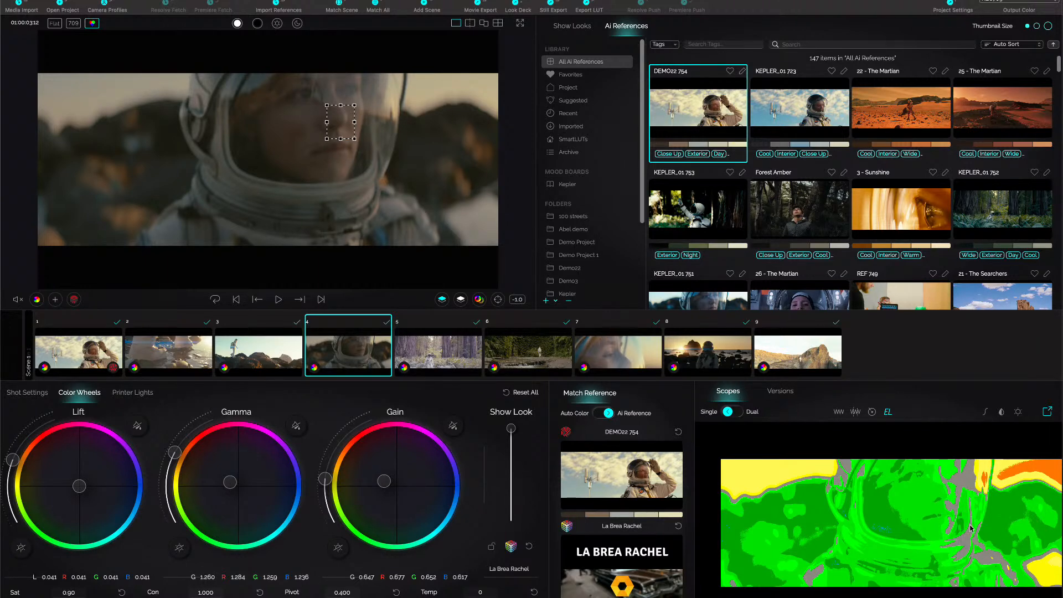
Try exposure targets of -2.0 and 0.0 on shot 4 and return to -1.0.
{"action": "left_click", "coordinate": [518, 300]}
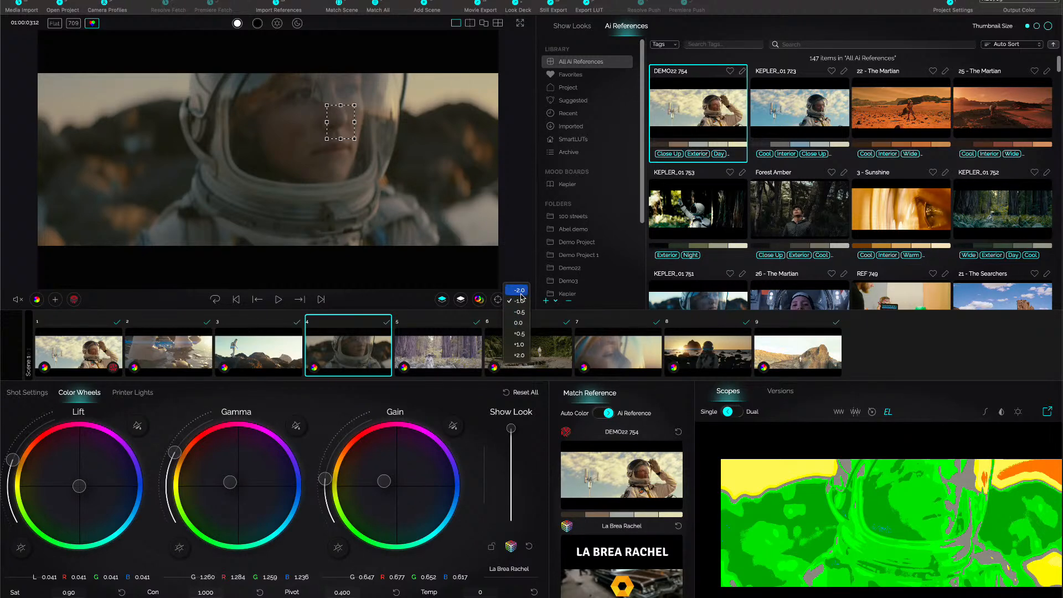
{"action": "left_click", "coordinate": [519, 290]}
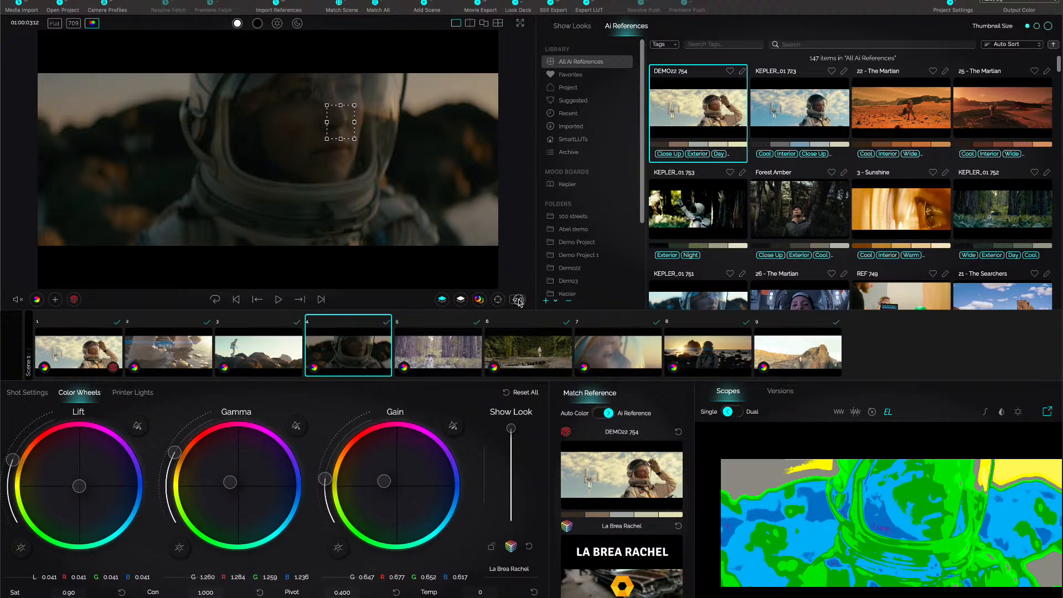
{"action": "left_click", "coordinate": [521, 301]}
{"action": "left_click", "coordinate": [520, 311]}
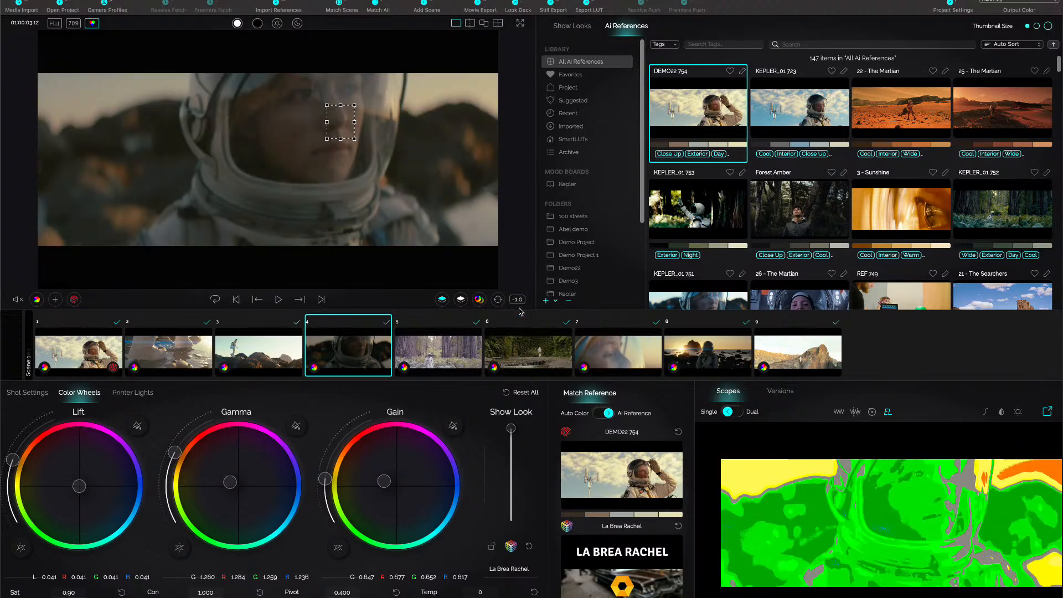
{"action": "left_click", "coordinate": [517, 300]}
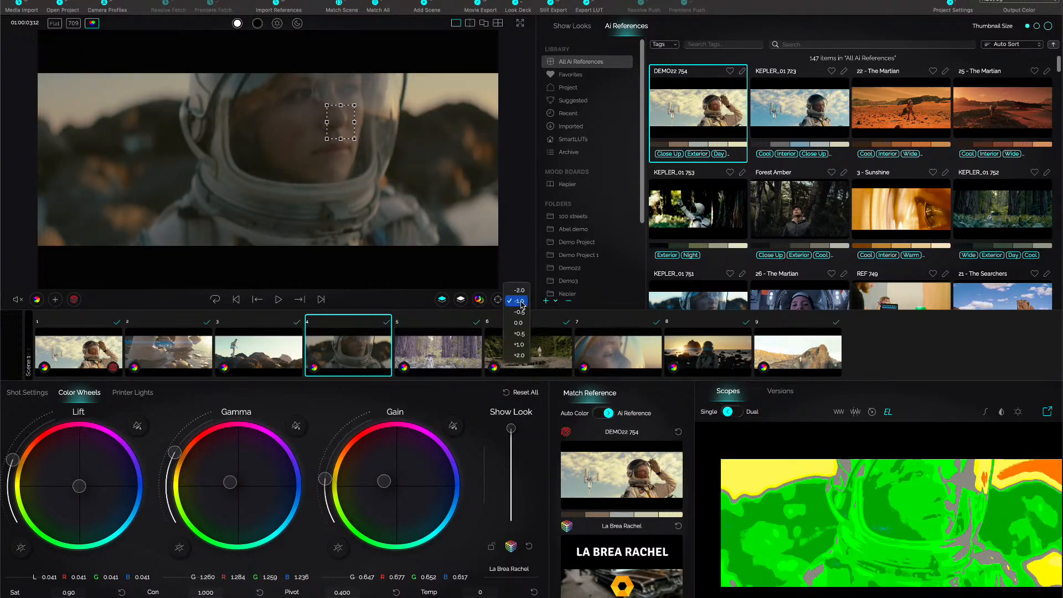
{"action": "left_click", "coordinate": [521, 323]}
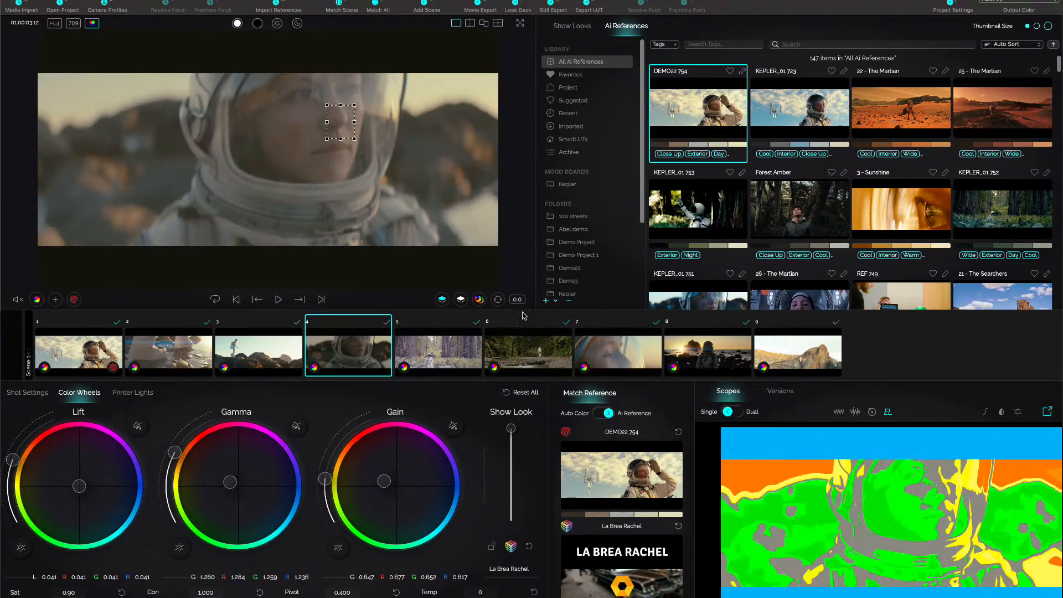
{"action": "left_click", "coordinate": [520, 301]}
{"action": "left_click", "coordinate": [519, 279]}
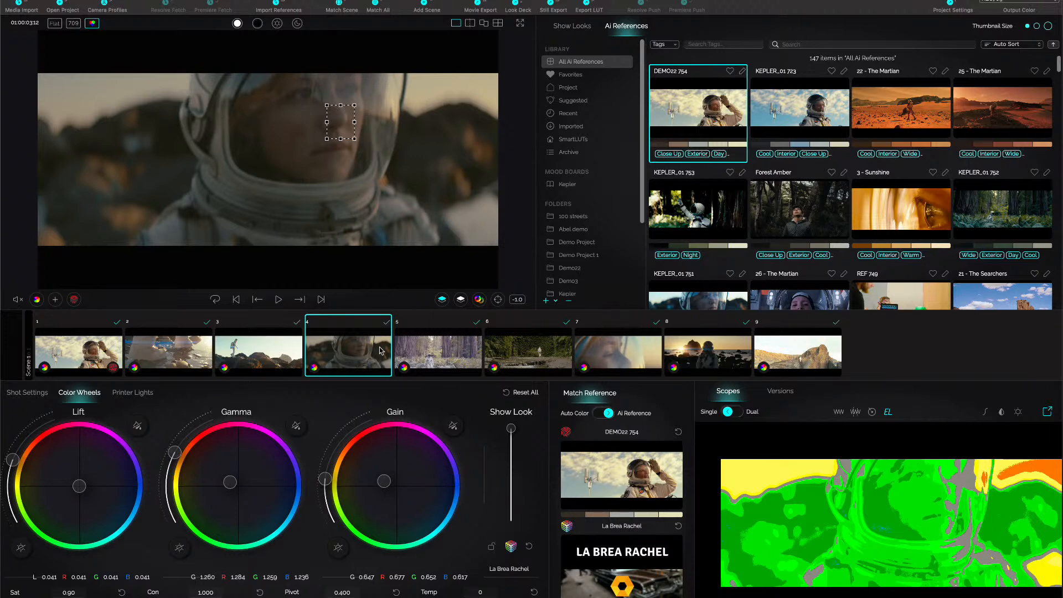
Choose the Finals match model for shot 4 in Color Tune and show the shot side by side with the reference.
{"action": "mouse_move", "coordinate": [12, 284]}
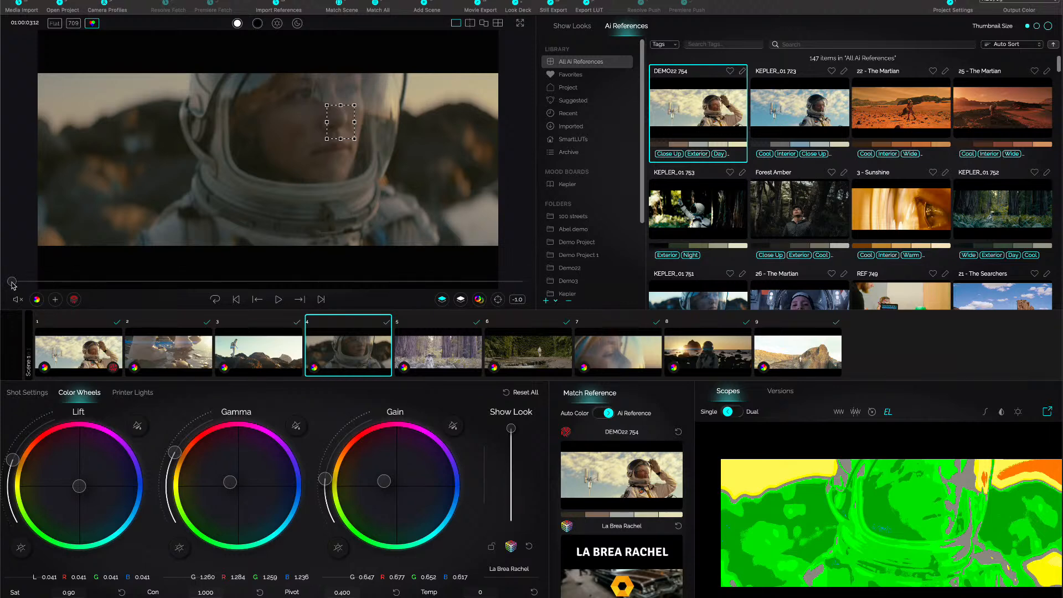
{"action": "left_click", "coordinate": [38, 299]}
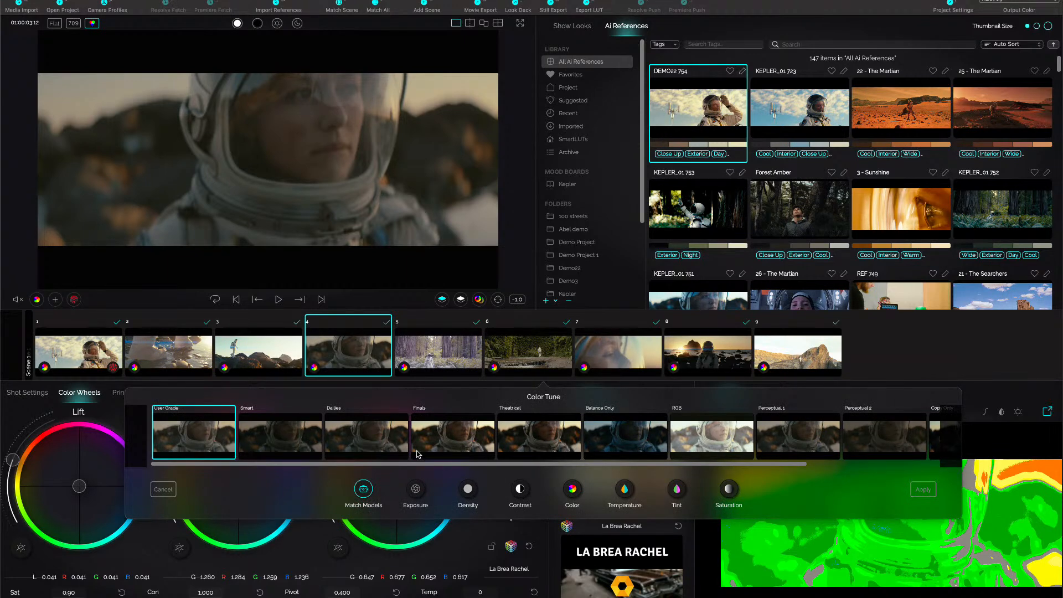
{"action": "left_click", "coordinate": [447, 442]}
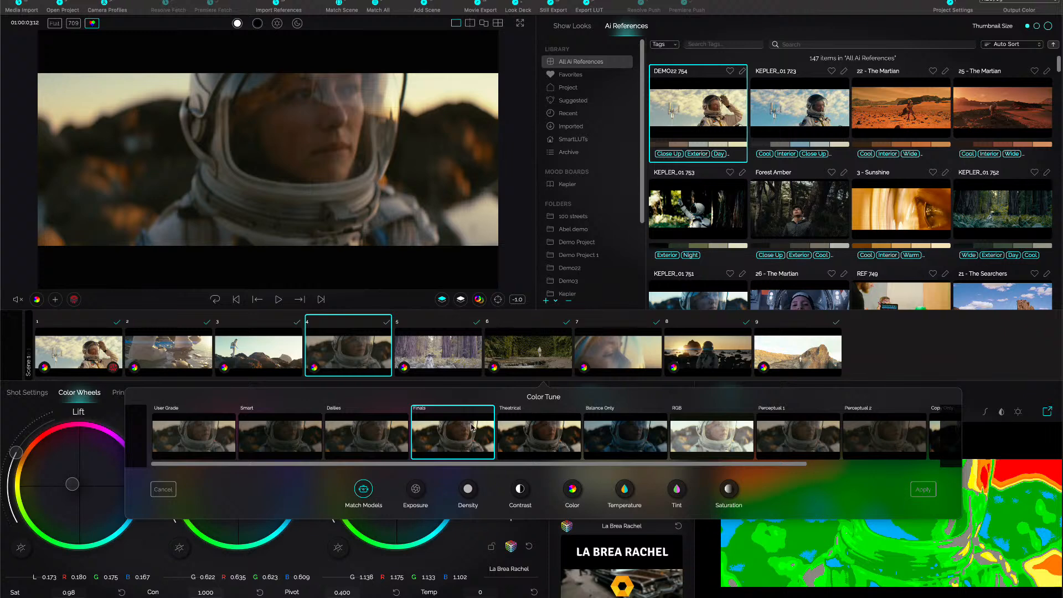
{"action": "left_click", "coordinate": [484, 24]}
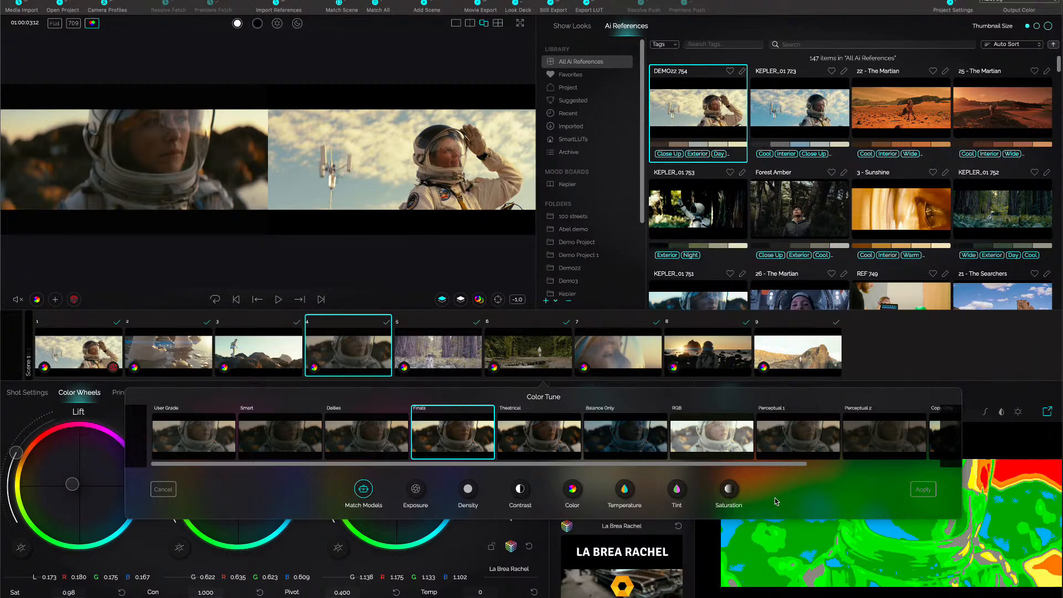
Choose the +4.00 exposure variation for shot 4 in Color Tune.
{"action": "left_click", "coordinate": [417, 490]}
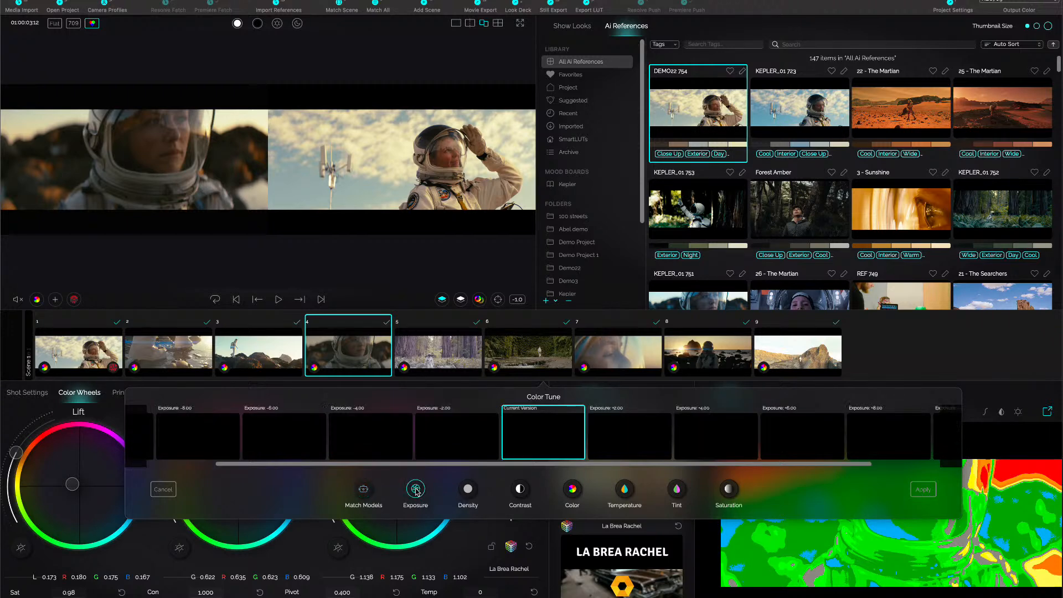
{"action": "left_click", "coordinate": [631, 443]}
{"action": "left_click", "coordinate": [701, 444]}
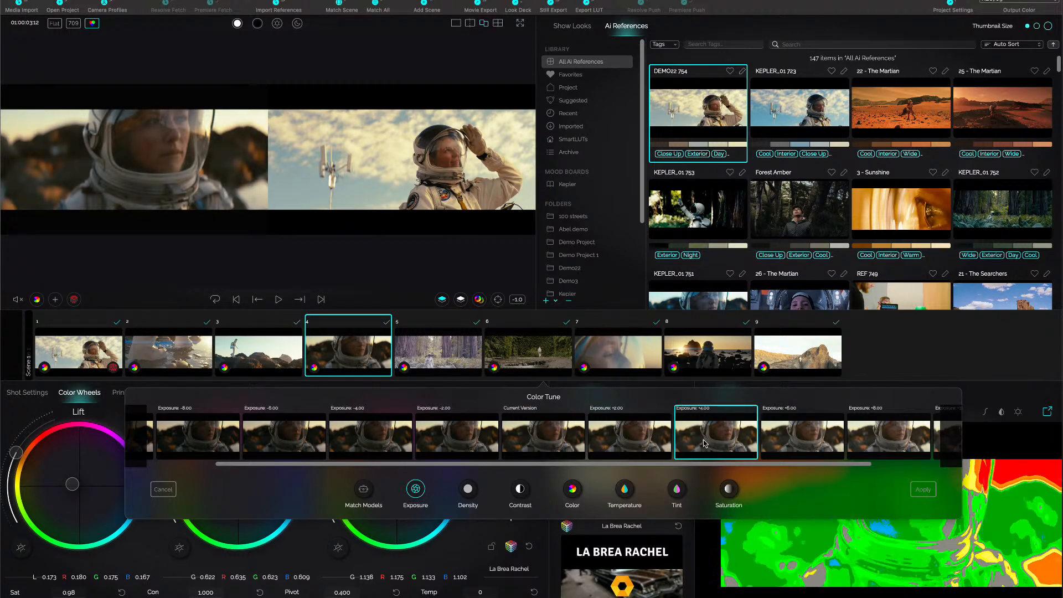
Compare lighter and darker density variations of shot 4 and choose Density 0.58.
{"action": "left_click", "coordinate": [468, 489]}
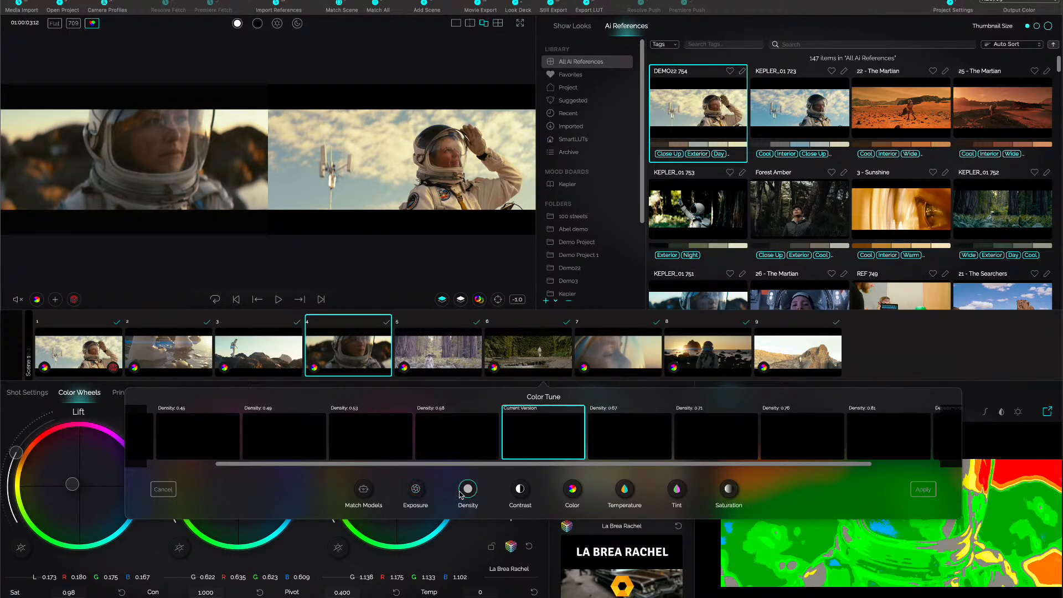
{"action": "left_click", "coordinate": [668, 441]}
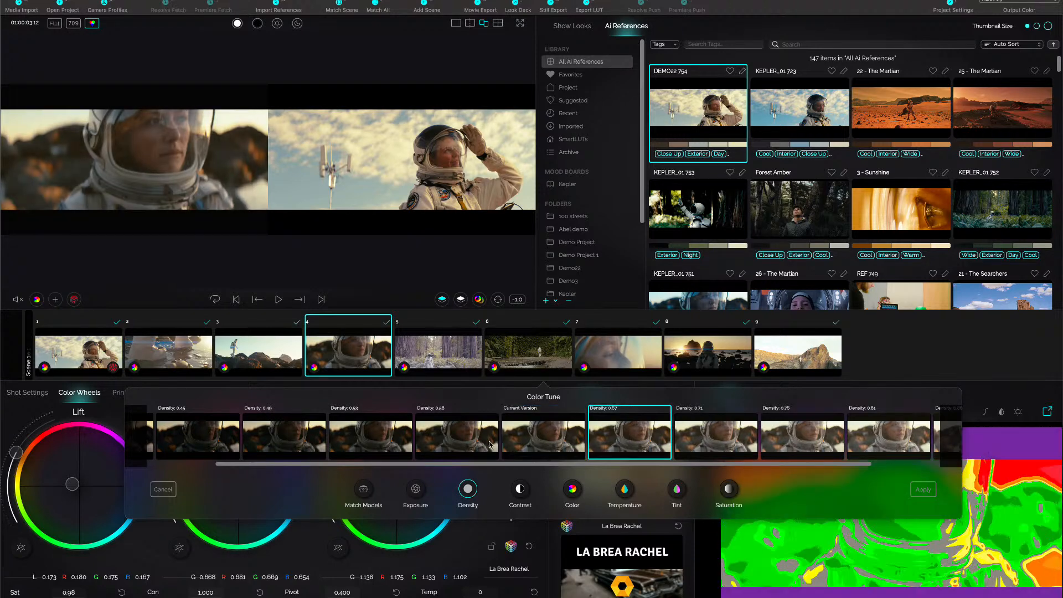
{"action": "left_click", "coordinate": [448, 442]}
{"action": "left_click", "coordinate": [529, 439]}
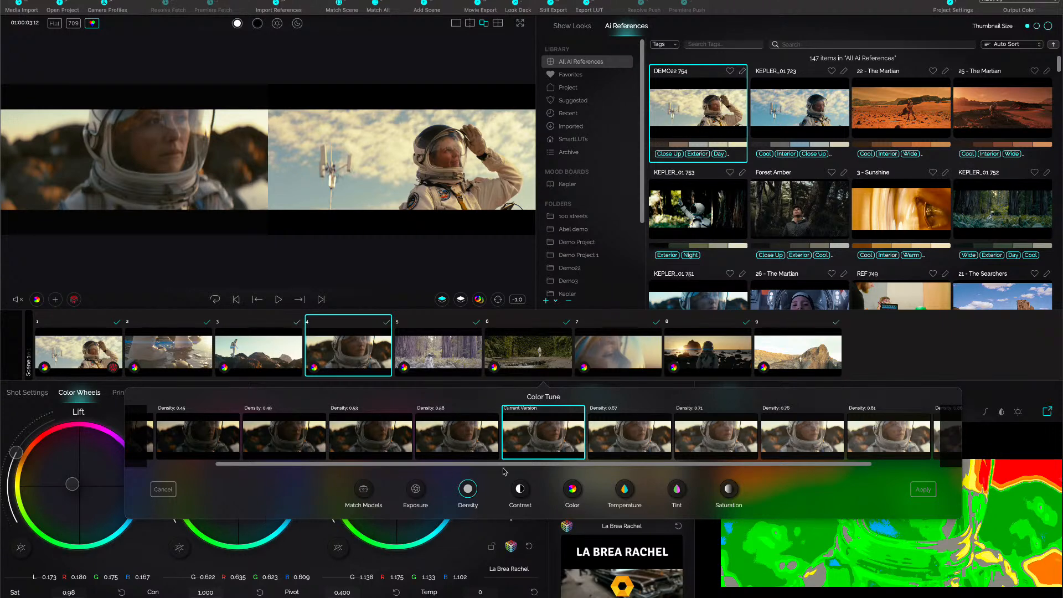
{"action": "left_click", "coordinate": [463, 434]}
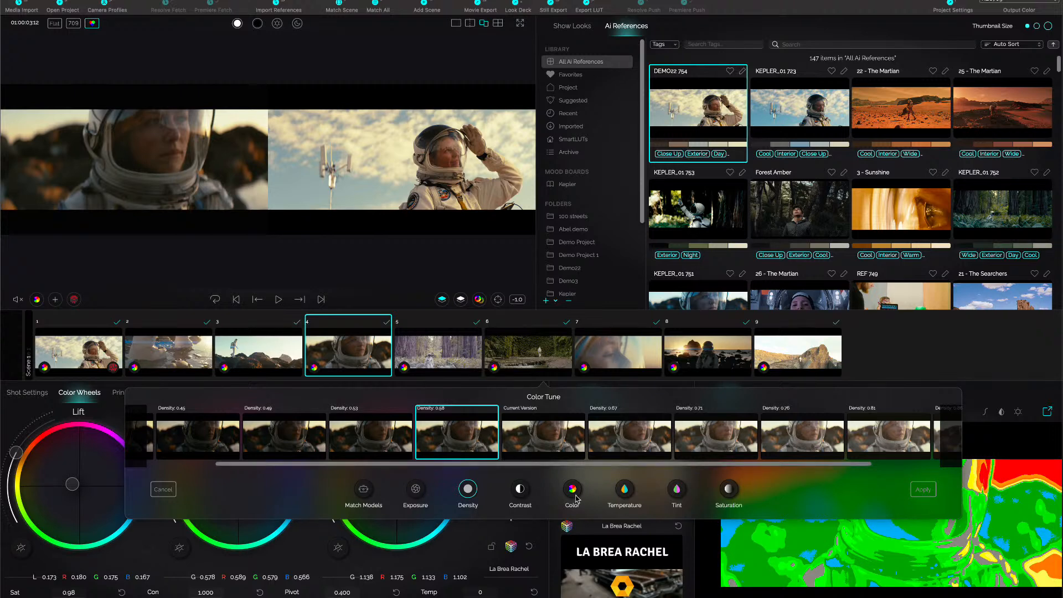
Compare warmer and cooler color variations of shot 4 in Color Tune and choose LGG Color +0.02.
{"action": "left_click", "coordinate": [520, 489]}
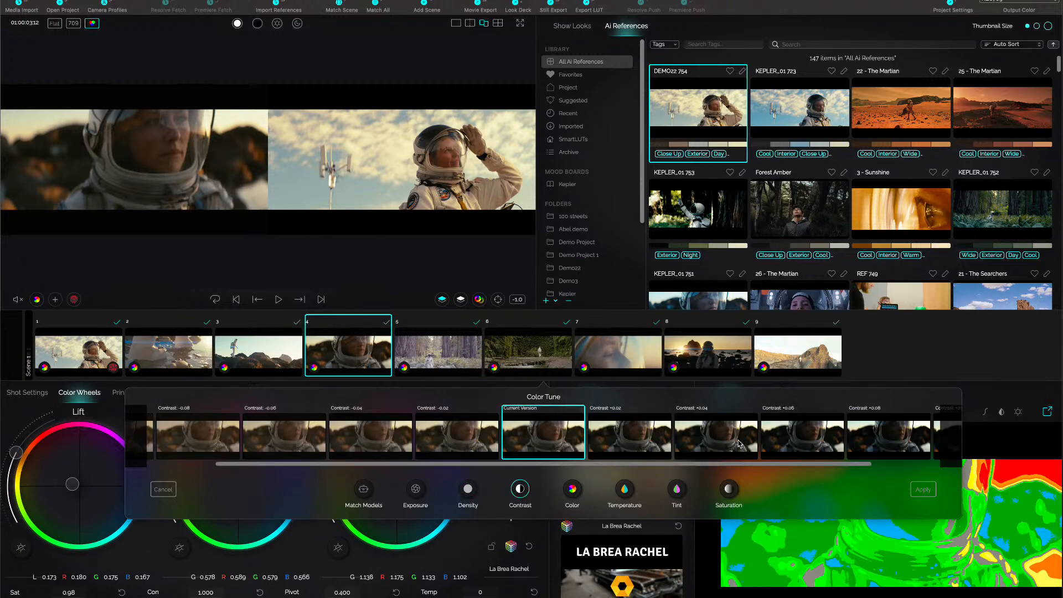
{"action": "left_click", "coordinate": [573, 490]}
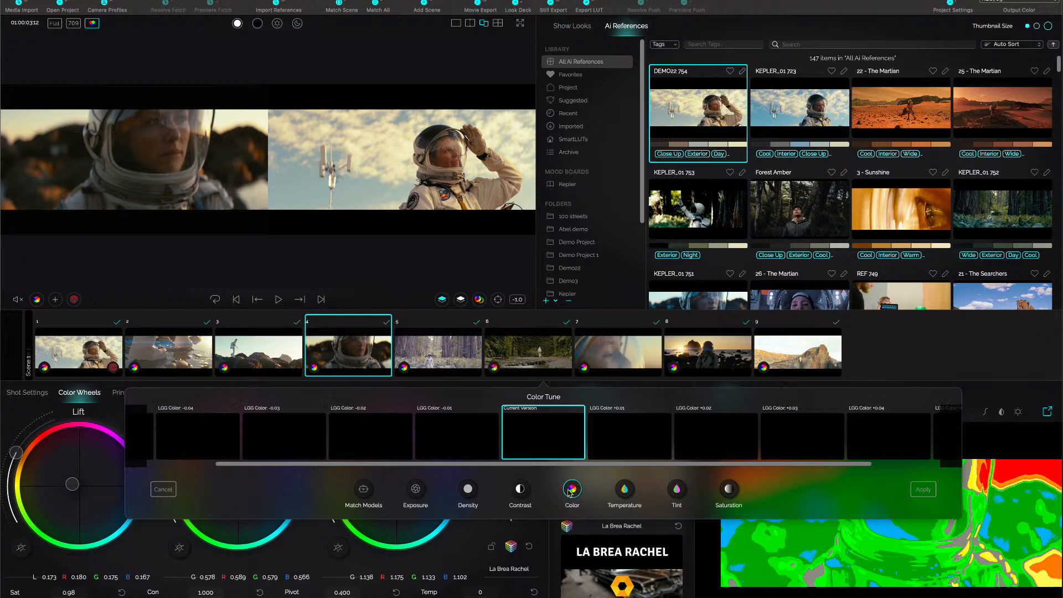
{"action": "left_click", "coordinate": [632, 441]}
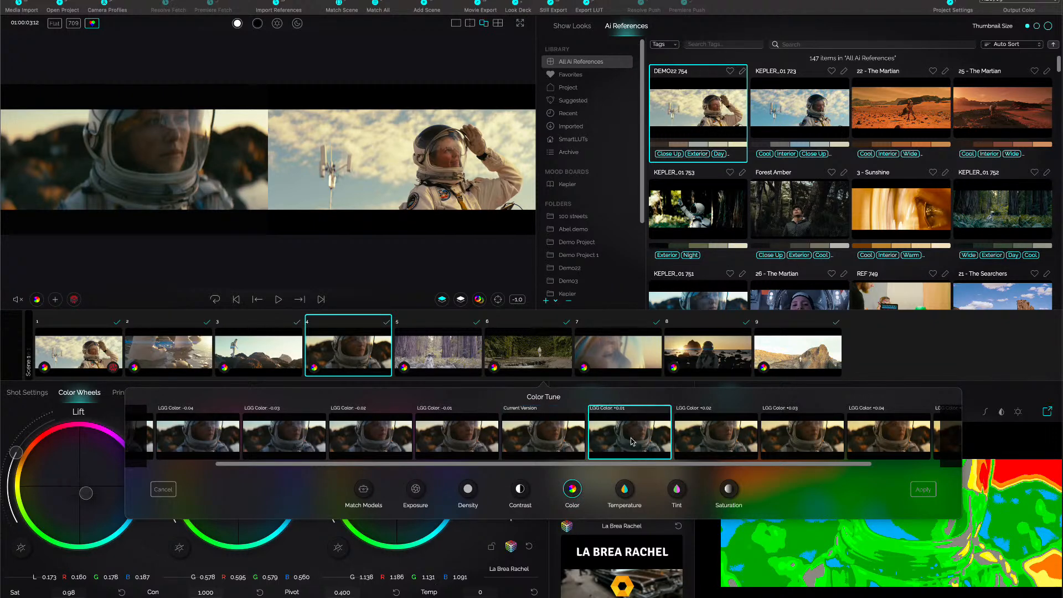
{"action": "left_click", "coordinate": [402, 438]}
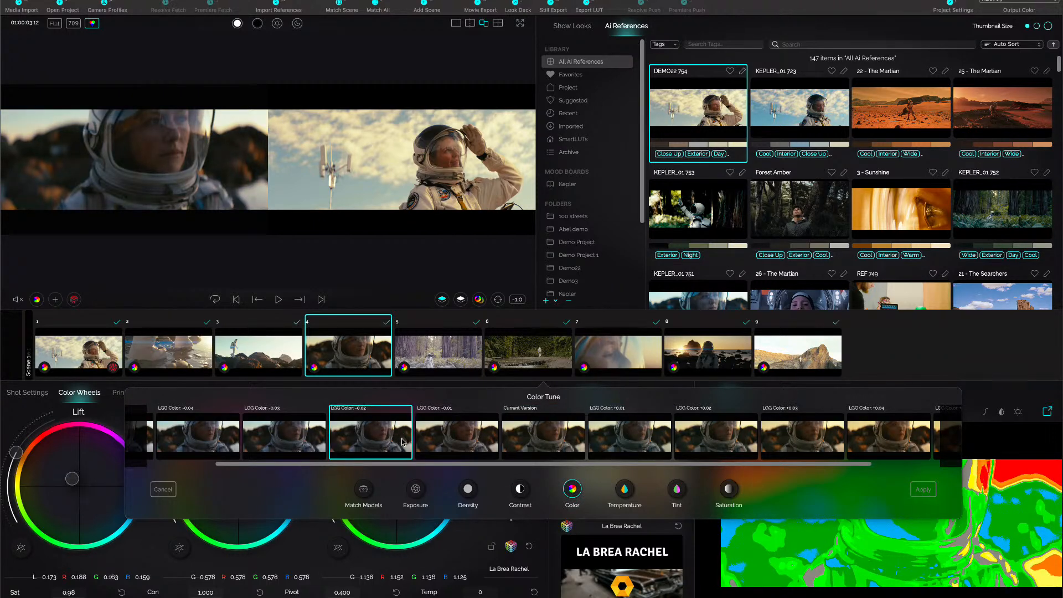
{"action": "left_click", "coordinate": [715, 438]}
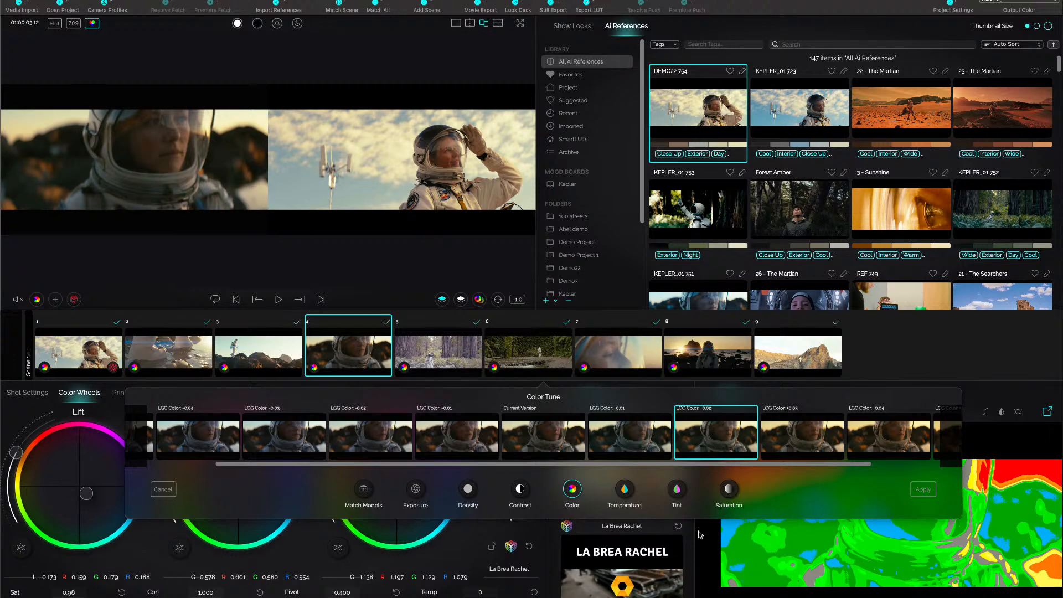
Choose the Temperature -50.00 variation for shot 4 and apply the Color Tune adjustments.
{"action": "left_click", "coordinate": [625, 494]}
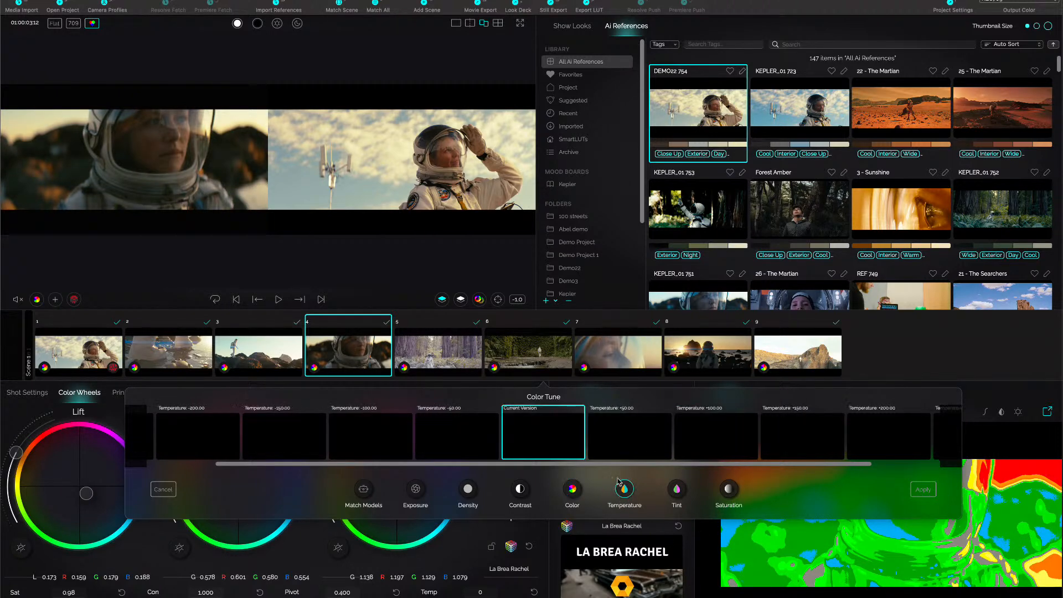
{"action": "left_click", "coordinate": [468, 433]}
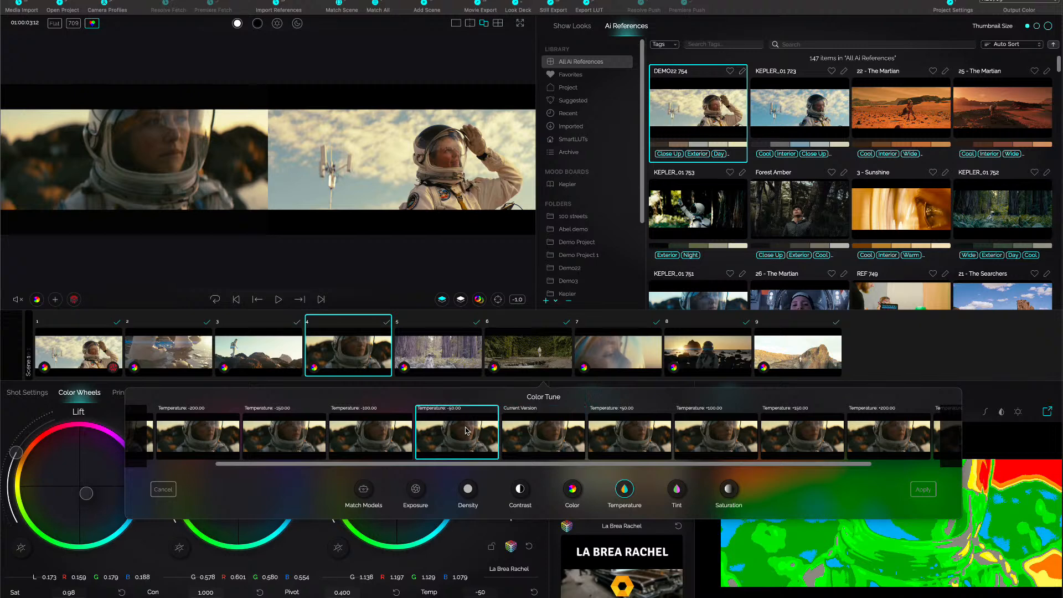
{"action": "left_click", "coordinate": [730, 490]}
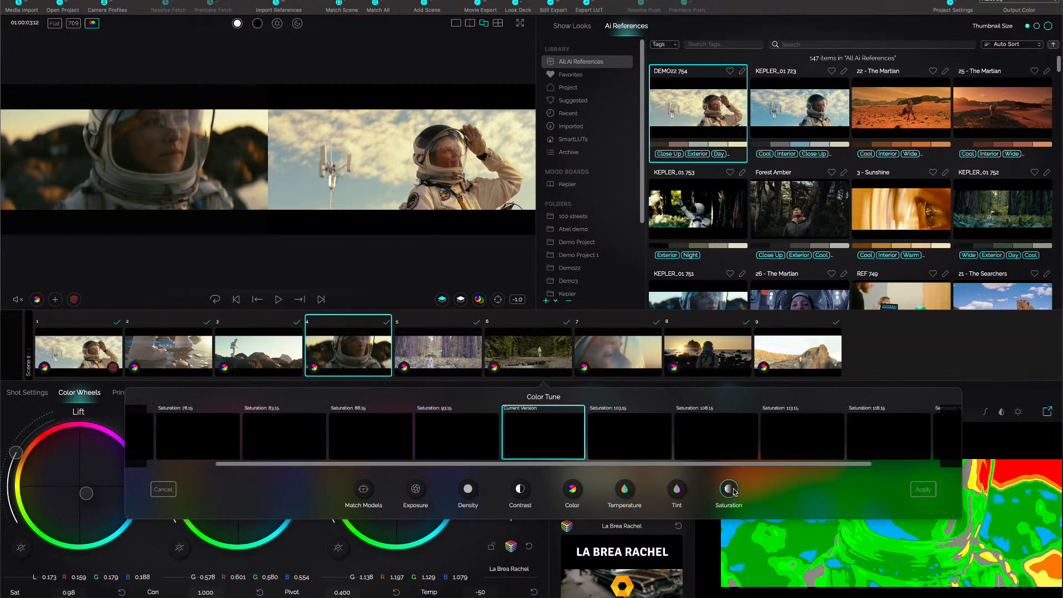
{"action": "left_click", "coordinate": [923, 490]}
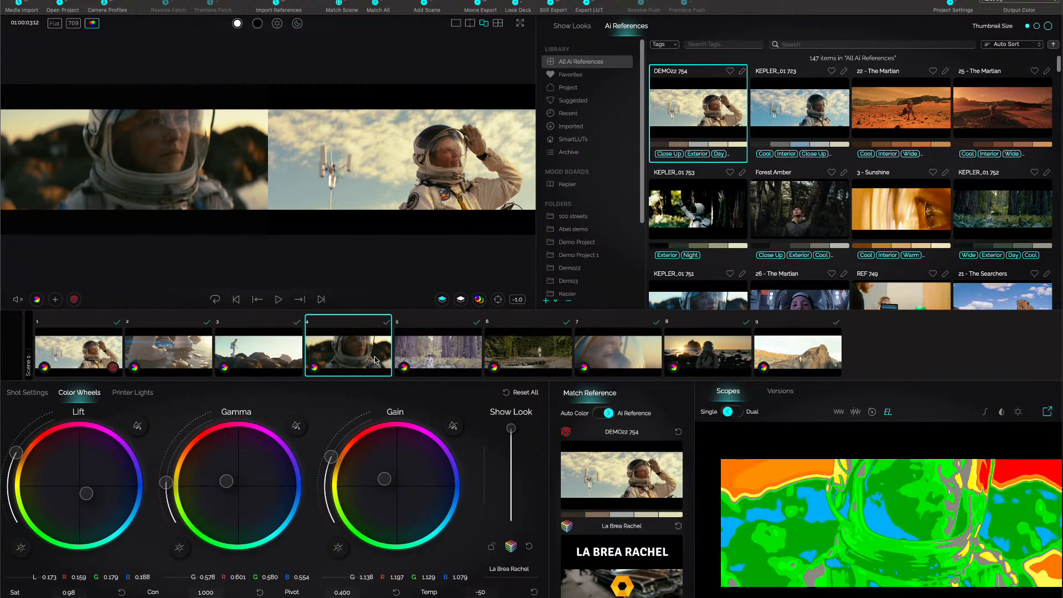
Select shot 5 and show the SmartLUTs collection of AI references.
{"action": "left_click", "coordinate": [442, 353]}
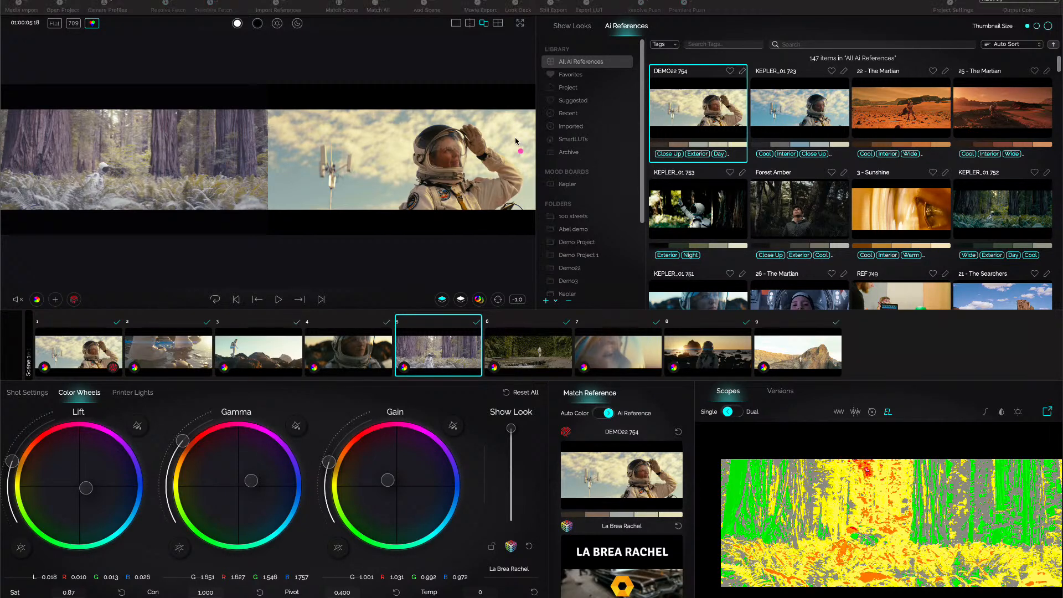
{"action": "mouse_move", "coordinate": [622, 120]}
{"action": "left_mouse_down"}
{"action": "mouse_move", "coordinate": [519, 112]}
{"action": "mouse_move", "coordinate": [509, 161]}
{"action": "mouse_move", "coordinate": [576, 198]}
{"action": "mouse_move", "coordinate": [647, 173]}
{"action": "mouse_move", "coordinate": [638, 127]}
{"action": "mouse_move", "coordinate": [589, 102]}
{"action": "left_mouse_up"}
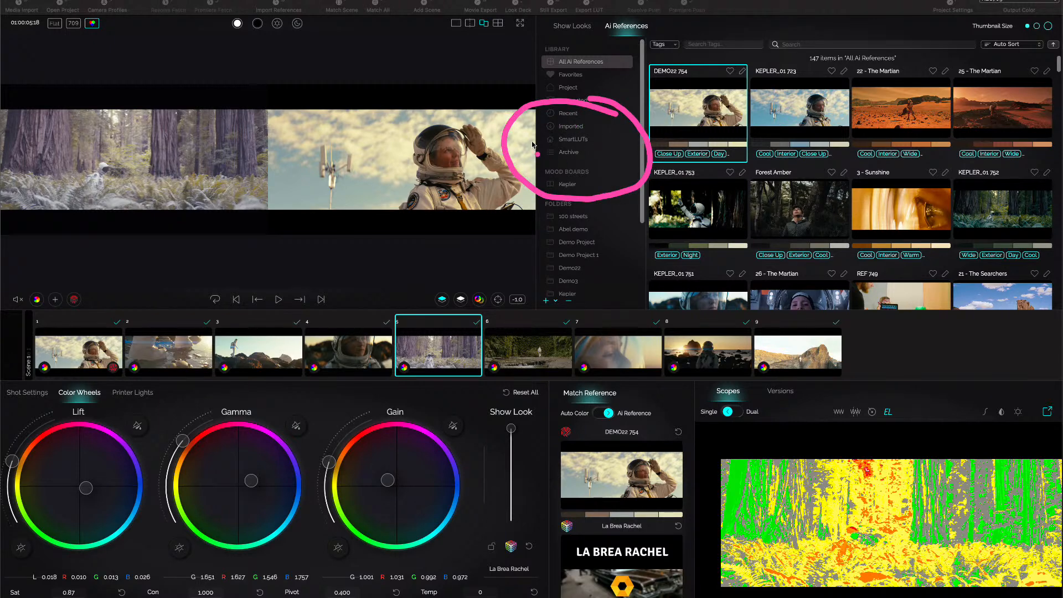
{"action": "left_click", "coordinate": [577, 141]}
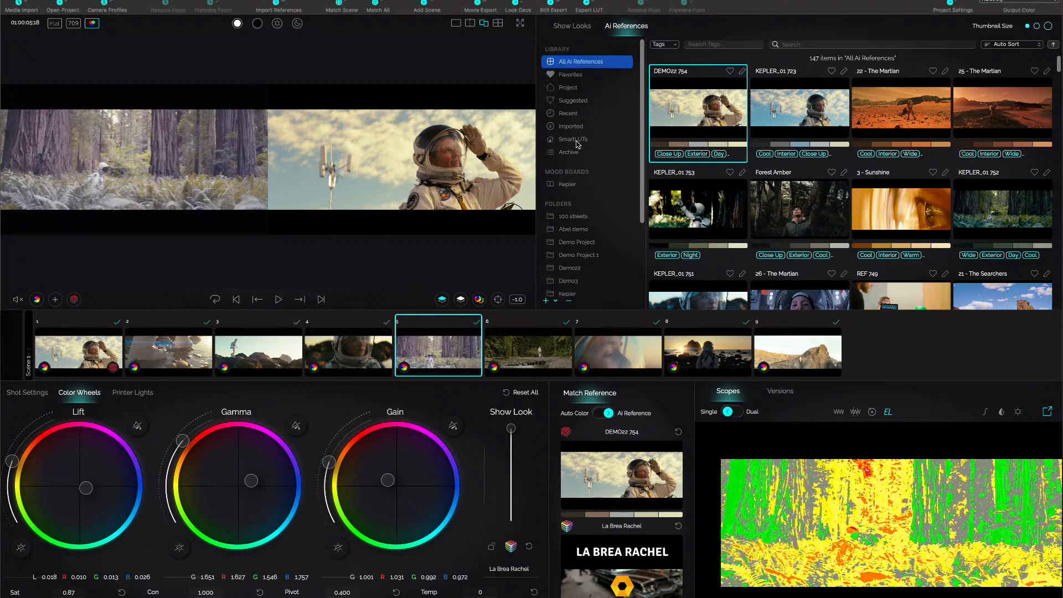
{"action": "left_click", "coordinate": [576, 140]}
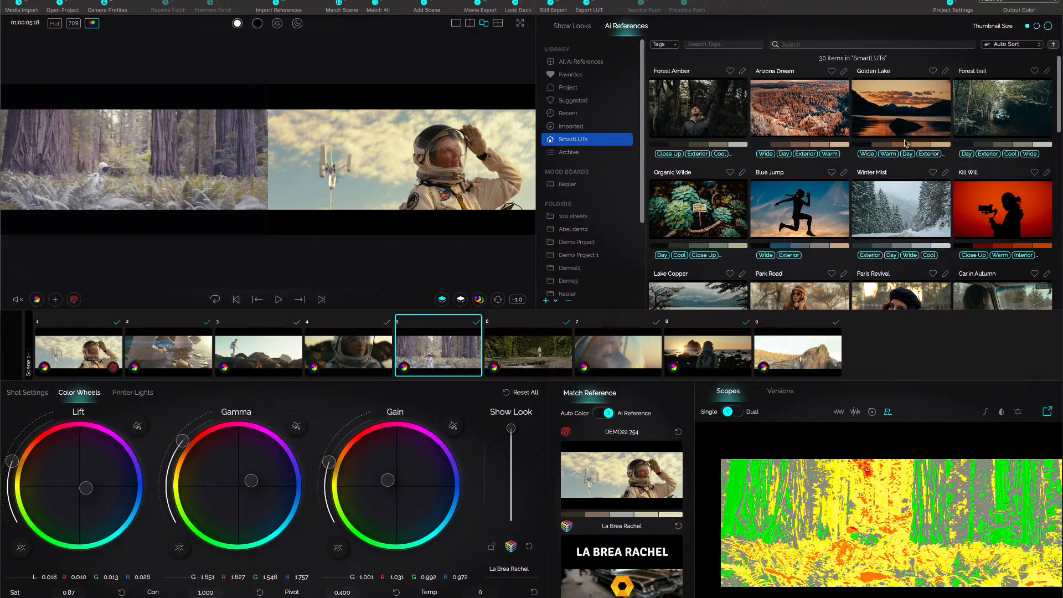
Try matching shot 5 to the Forest trail and Golden Lake references.
{"action": "left_click", "coordinate": [1014, 106]}
{"action": "left_click", "coordinate": [1014, 107]}
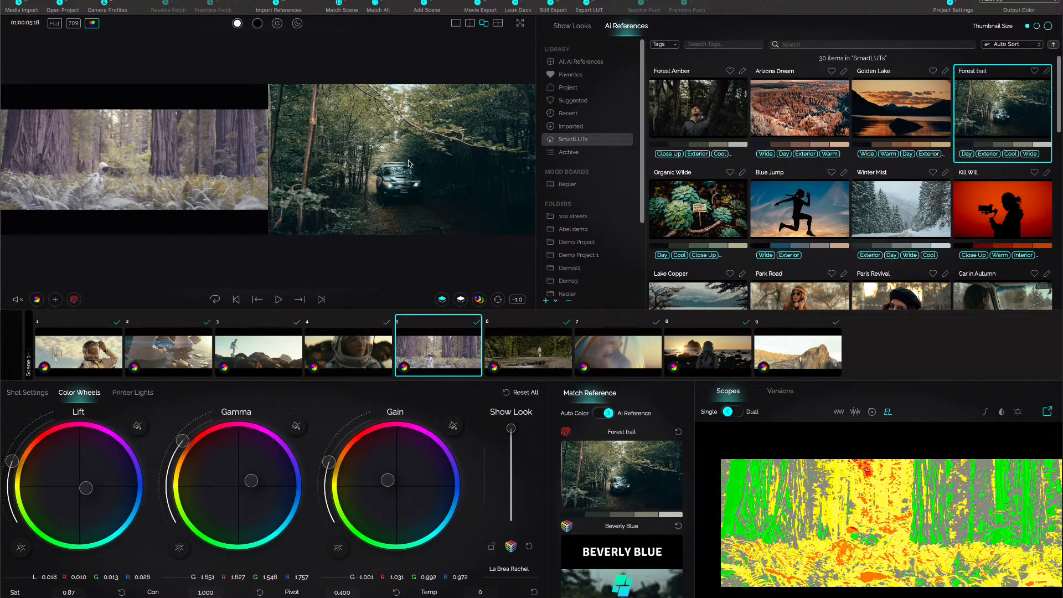
{"action": "left_click", "coordinate": [442, 299]}
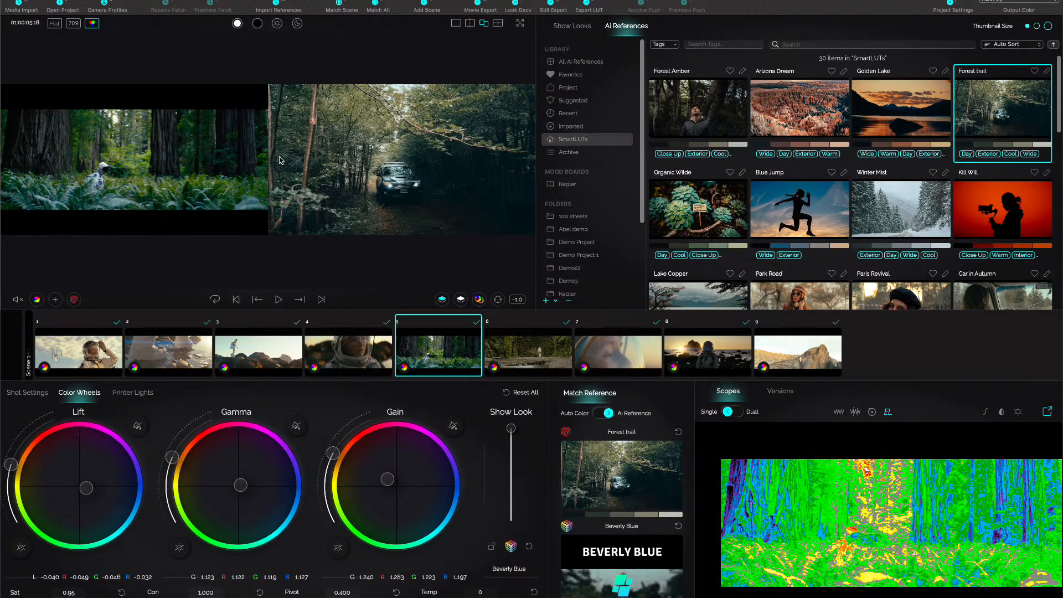
{"action": "left_click", "coordinate": [886, 125]}
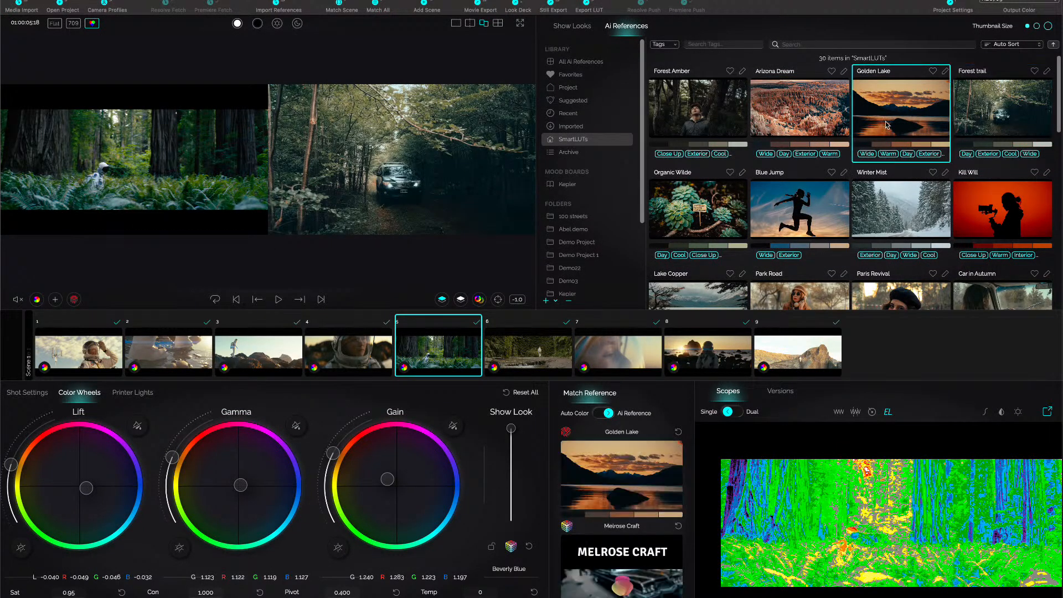
{"action": "left_click", "coordinate": [441, 300]}
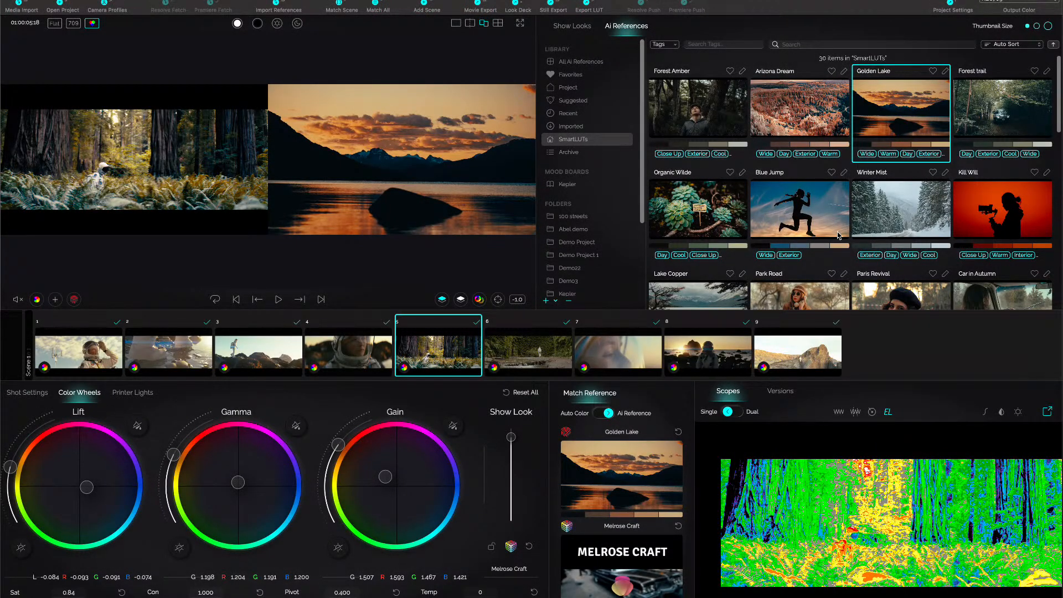
Match shot 5 to the Blue Jump reference and display the shot alone in the viewer.
{"action": "scroll", "coordinate": [806, 198], "scroll_direction": "down", "scroll_amount": 1}
{"action": "left_click", "coordinate": [798, 211]}
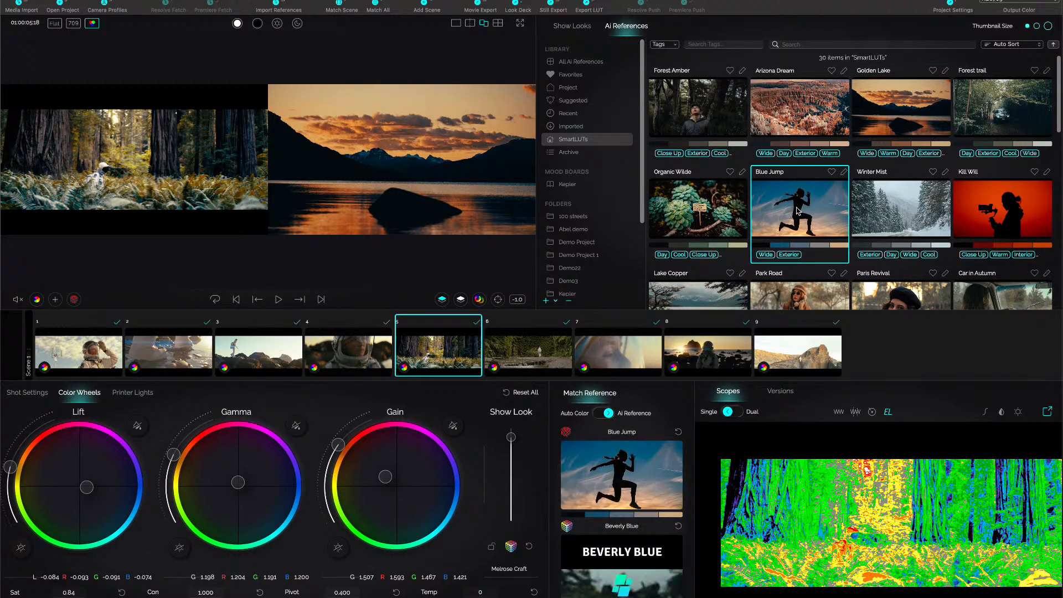
{"action": "left_click", "coordinate": [442, 300]}
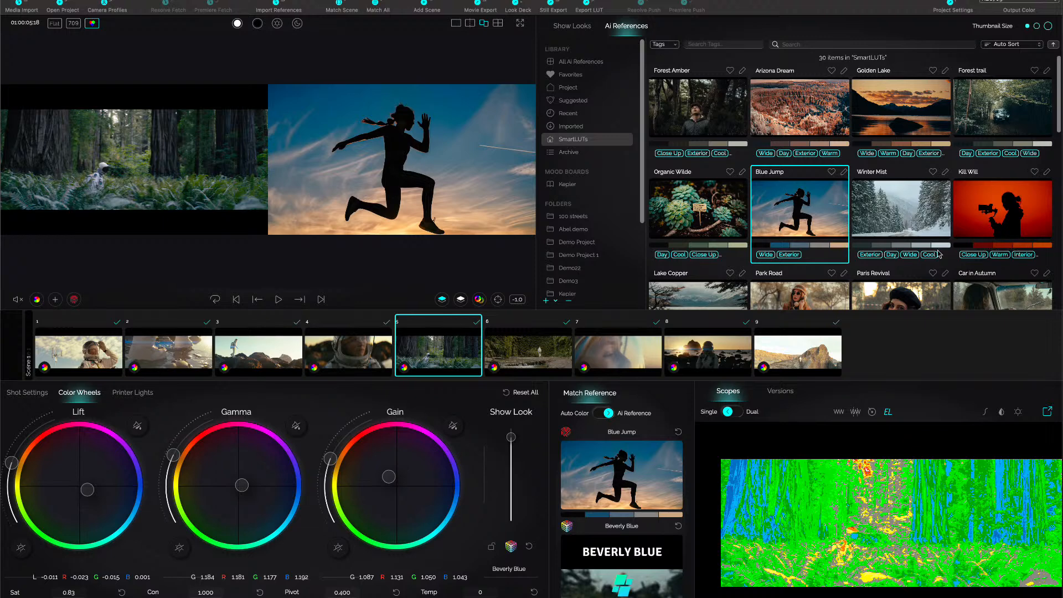
{"action": "scroll", "coordinate": [873, 240], "scroll_direction": "down", "scroll_amount": 1}
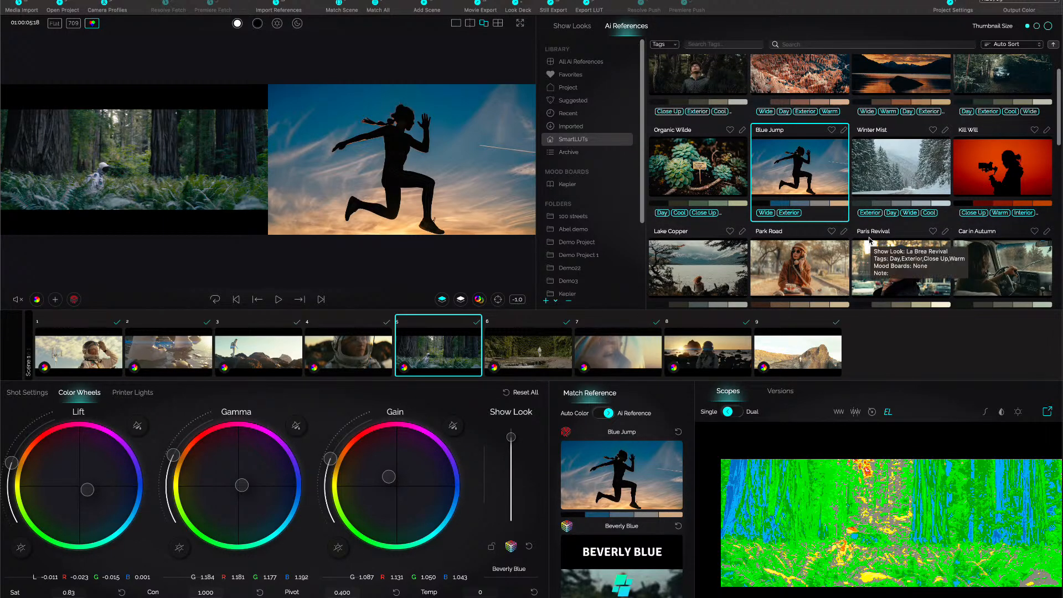
{"action": "left_click", "coordinate": [457, 24]}
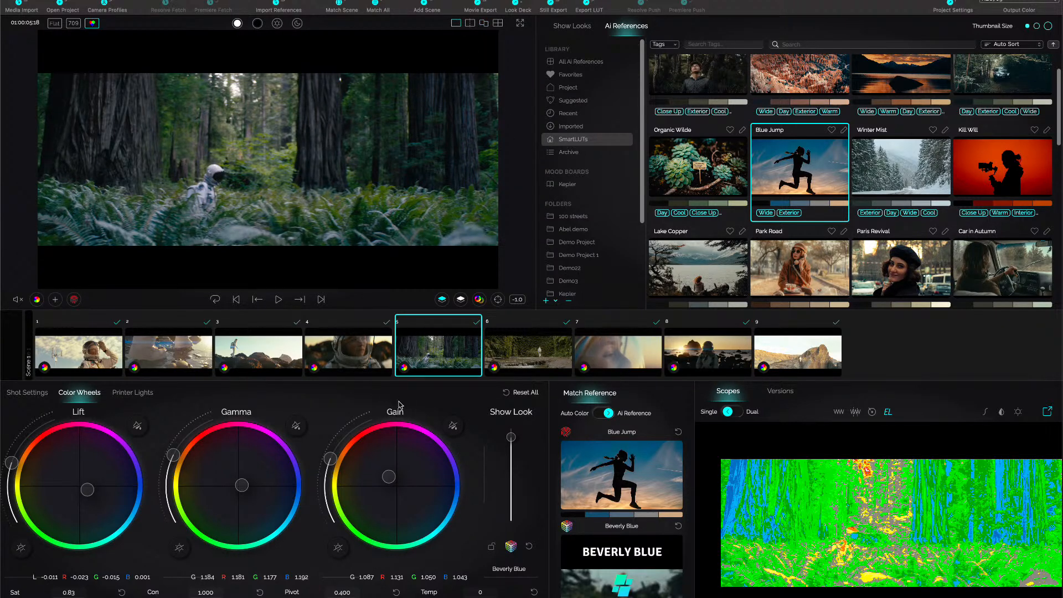
Paste shot 5's look onto shot 6 and match shot 6 to the Blue Jump reference.
{"action": "right_click", "coordinate": [434, 354]}
{"action": "left_click", "coordinate": [443, 356]}
{"action": "left_click", "coordinate": [516, 351]}
{"action": "right_click", "coordinate": [517, 351]}
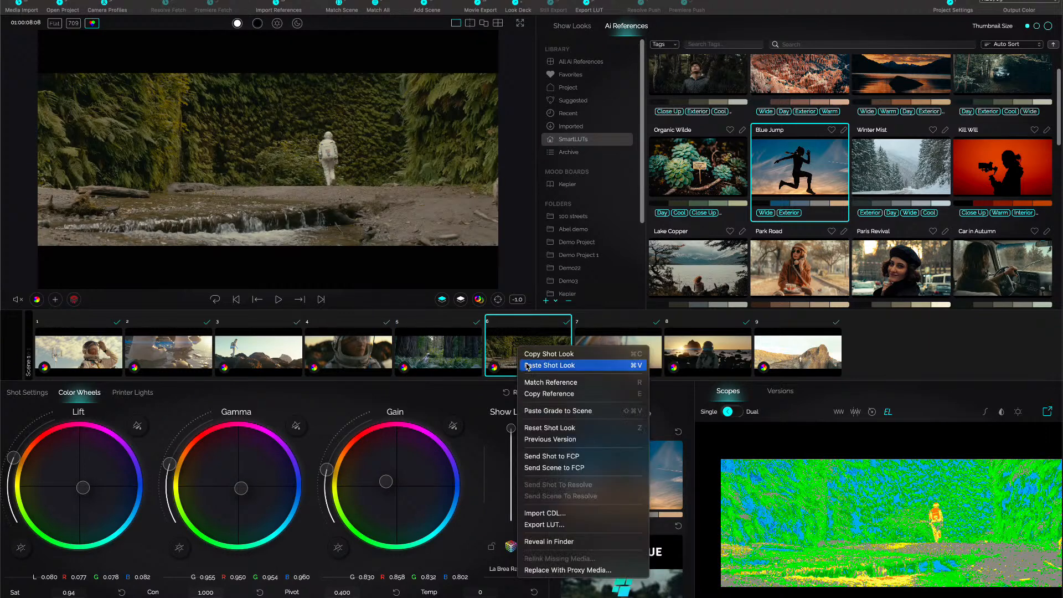
{"action": "left_click", "coordinate": [527, 367]}
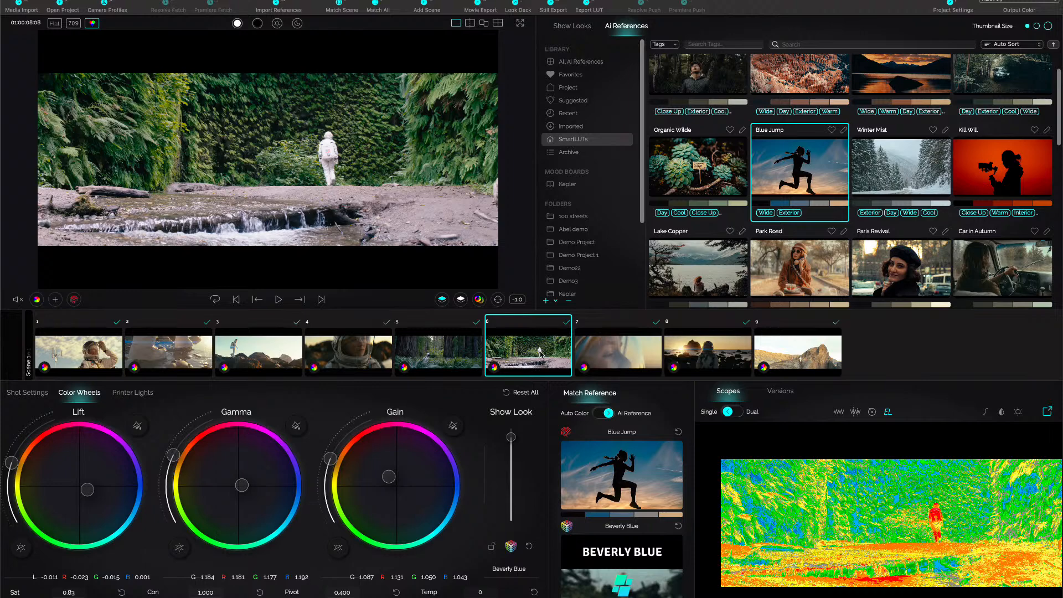
{"action": "left_click", "coordinate": [442, 300]}
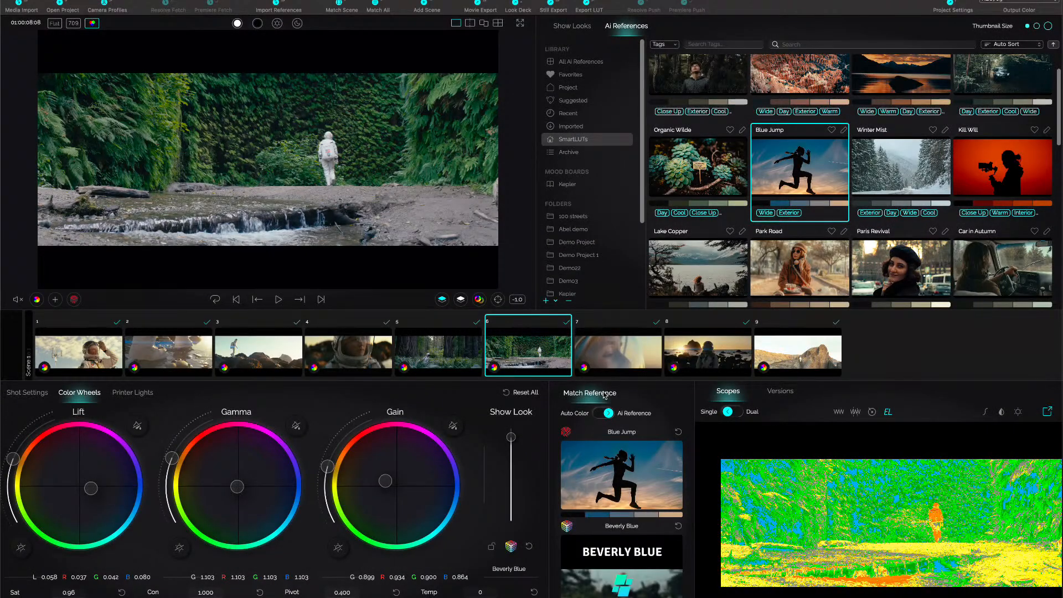
Show shot 8 side by side with the reference and open the Kepler mood board.
{"action": "left_click", "coordinate": [625, 362]}
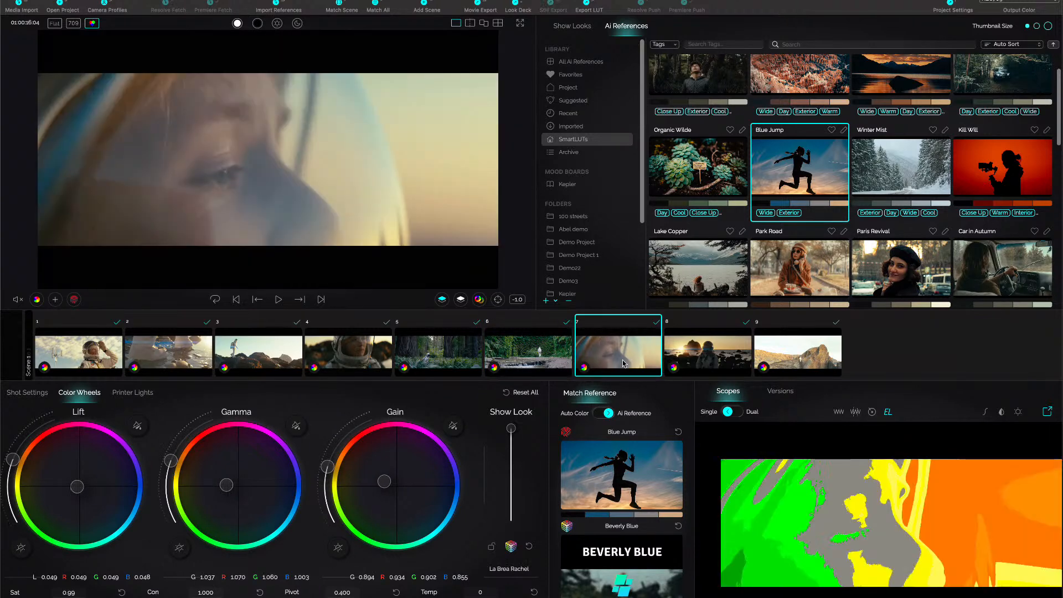
{"action": "left_click", "coordinate": [690, 363]}
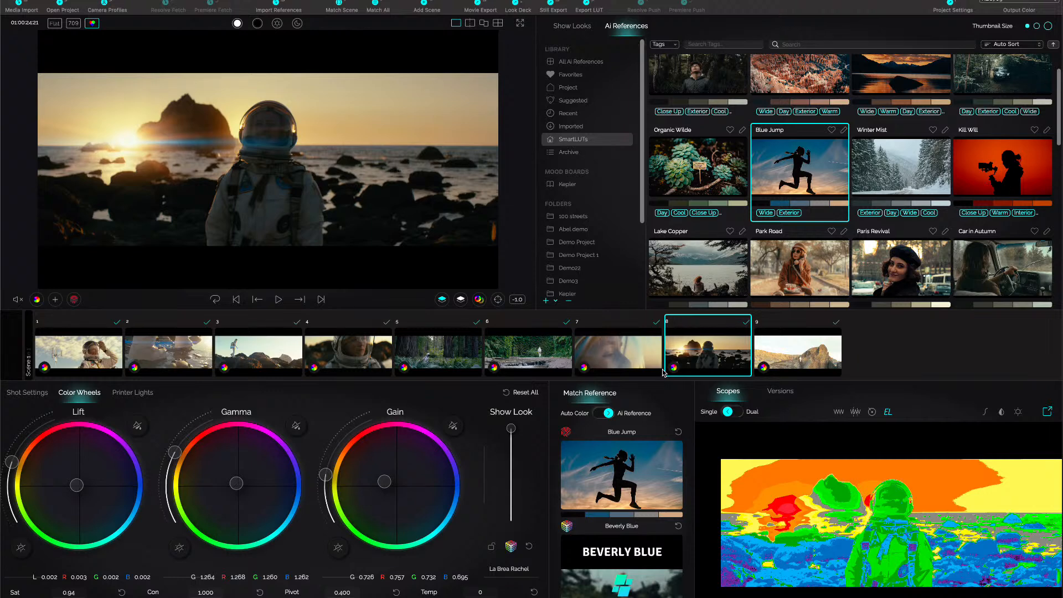
{"action": "left_click", "coordinate": [568, 187]}
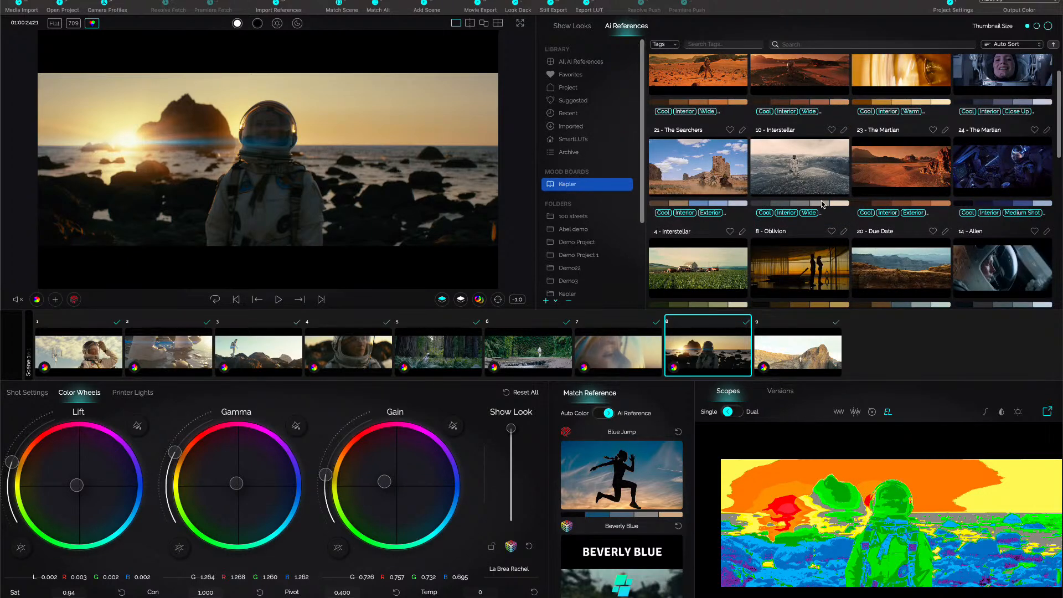
{"action": "scroll", "coordinate": [913, 216], "scroll_direction": "up", "scroll_amount": 1}
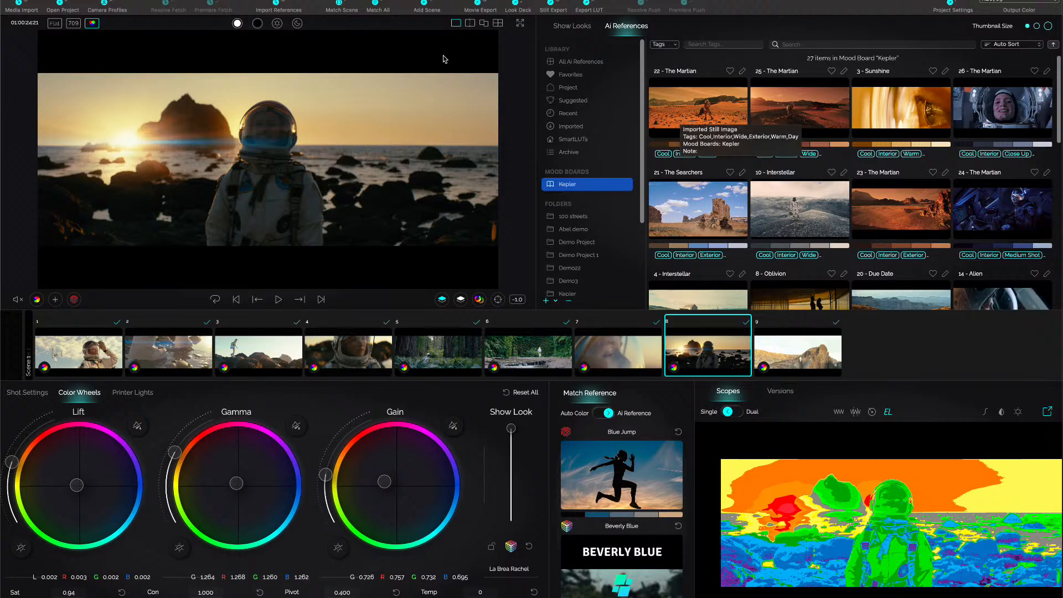
{"action": "left_click", "coordinate": [484, 24]}
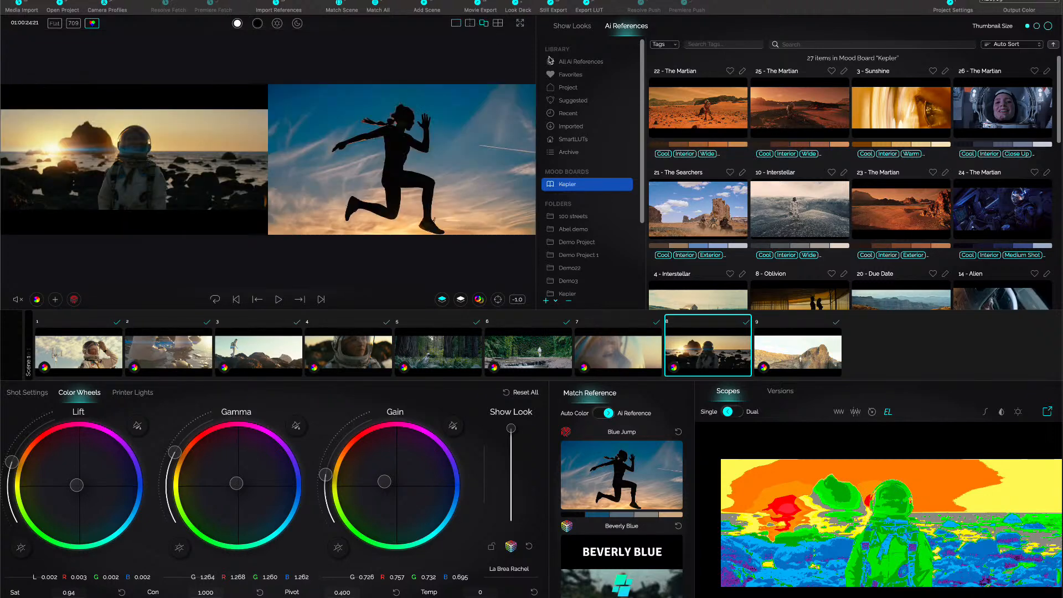
Try the 22 - The Martian reference on shot 8 and match the shot to 21 - The Searchers instead.
{"action": "left_click", "coordinate": [715, 115]}
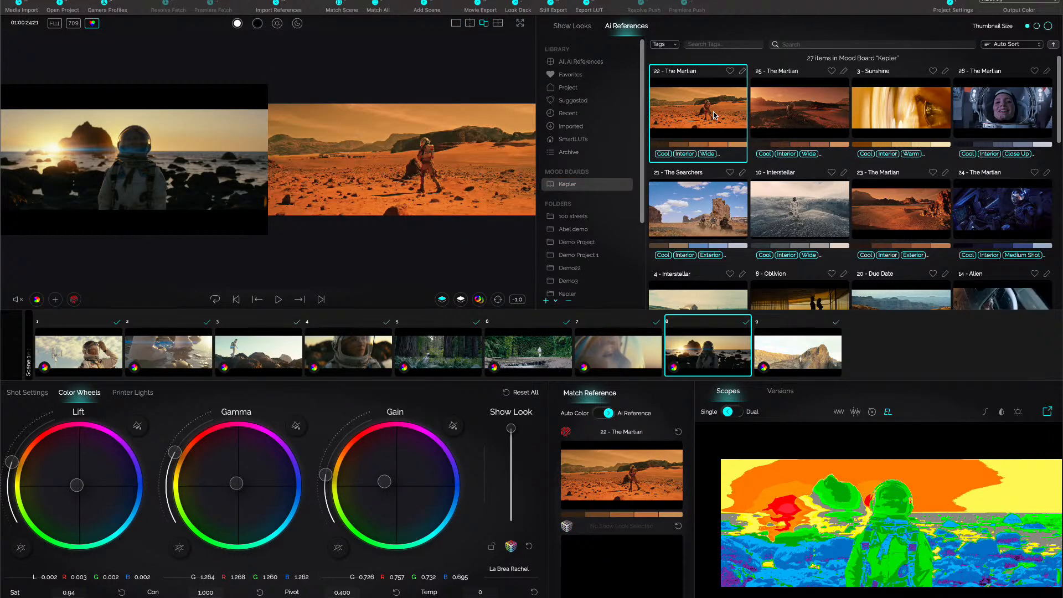
{"action": "left_click", "coordinate": [460, 300]}
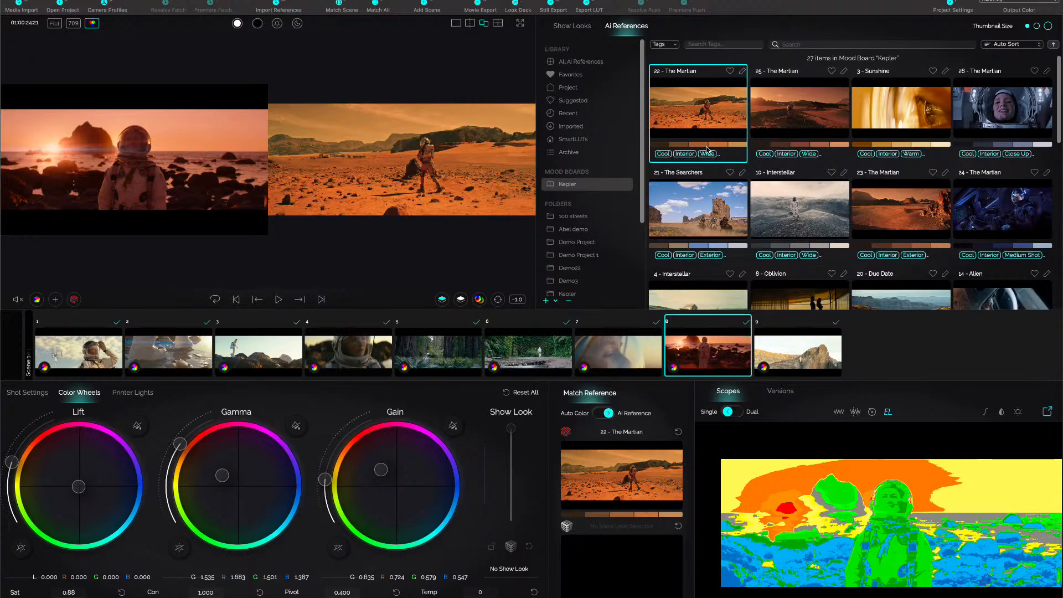
{"action": "scroll", "coordinate": [659, 193], "scroll_direction": "down", "scroll_amount": 1}
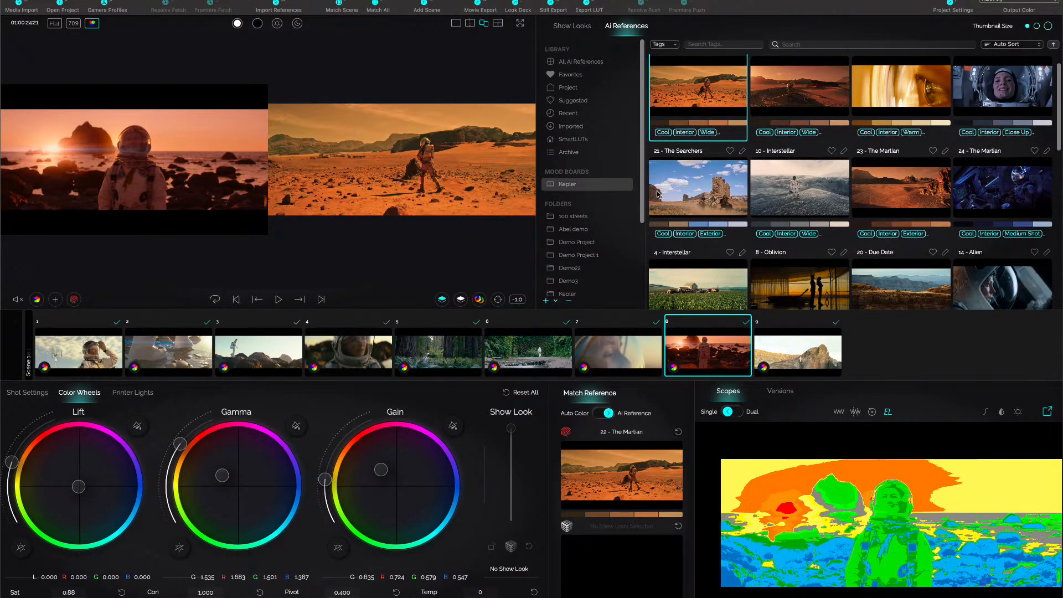
{"action": "left_click", "coordinate": [685, 184]}
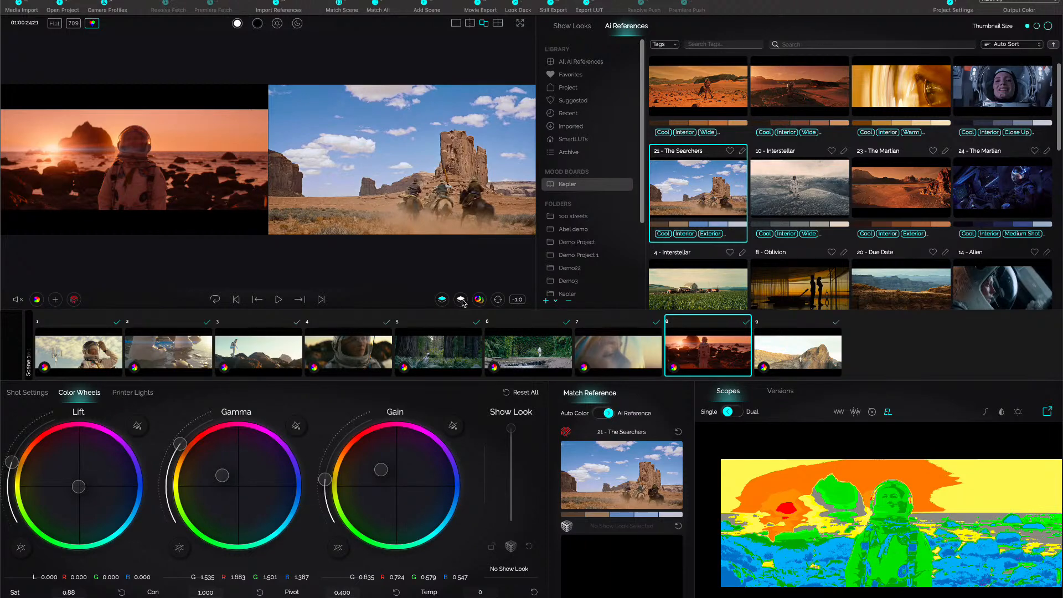
{"action": "left_click", "coordinate": [443, 299]}
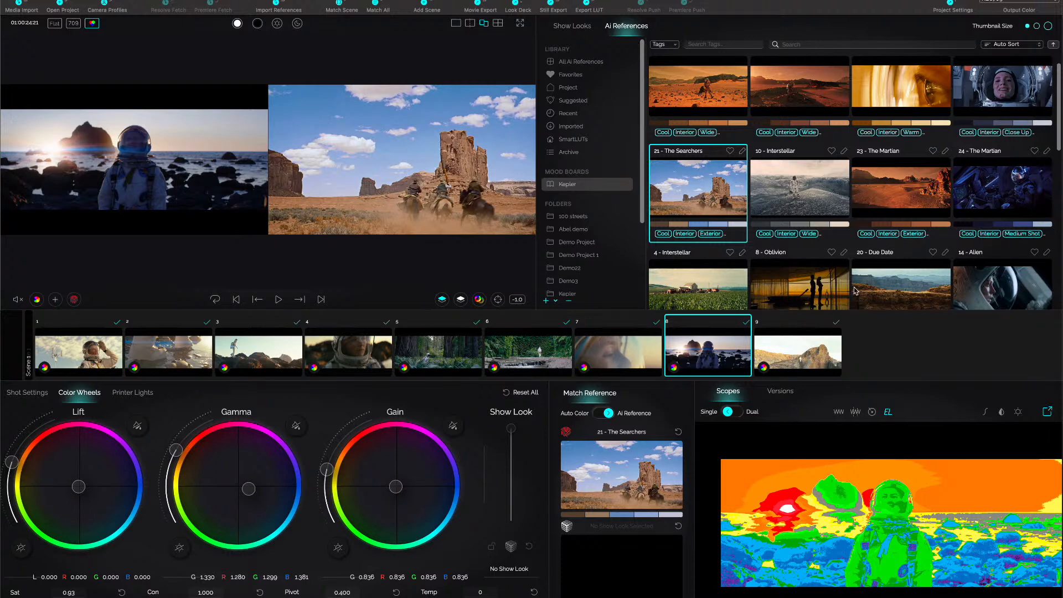
Match shot 8 to the 25 - The Martian reference in the Kepler mood board, and rematch it to 23 - The Martian.
{"action": "scroll", "coordinate": [853, 291], "scroll_direction": "down", "scroll_amount": 2}
{"action": "scroll", "coordinate": [853, 290], "scroll_direction": "down", "scroll_amount": 8}
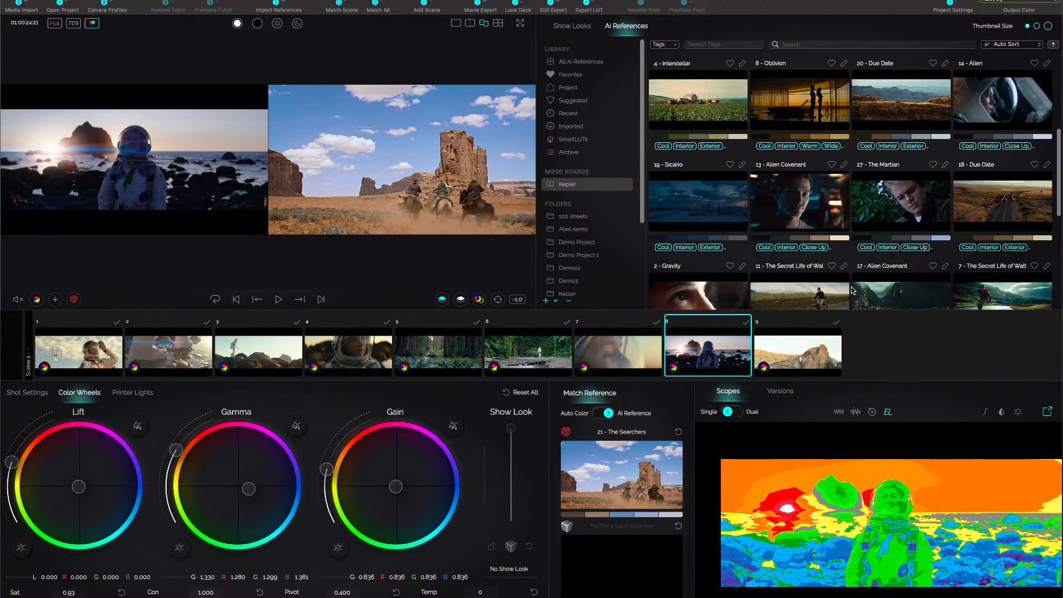
{"action": "scroll", "coordinate": [853, 290], "scroll_direction": "down", "scroll_amount": 6}
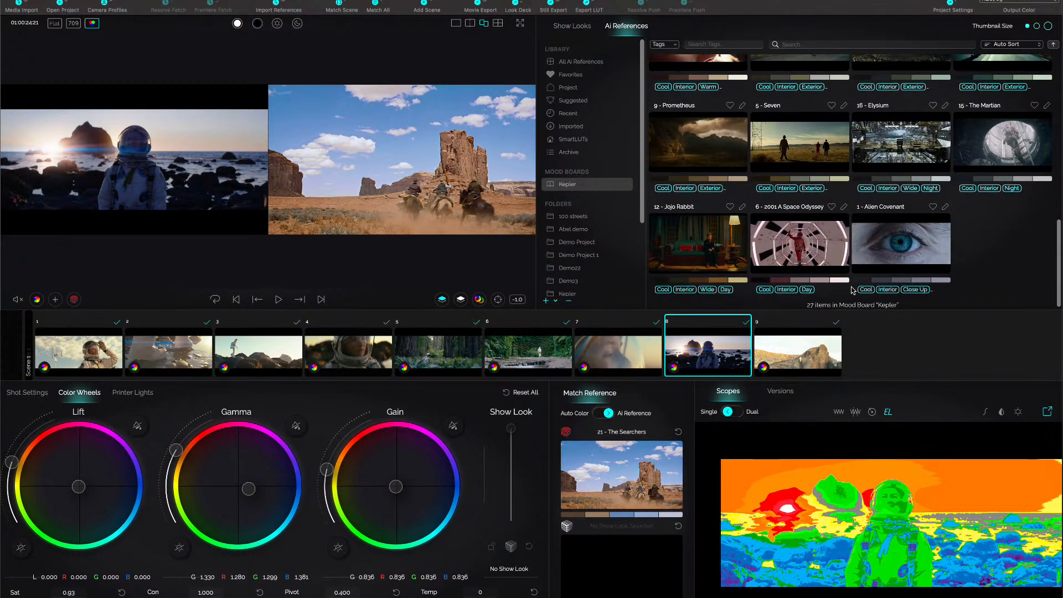
{"action": "scroll", "coordinate": [834, 293], "scroll_direction": "up", "scroll_amount": 7}
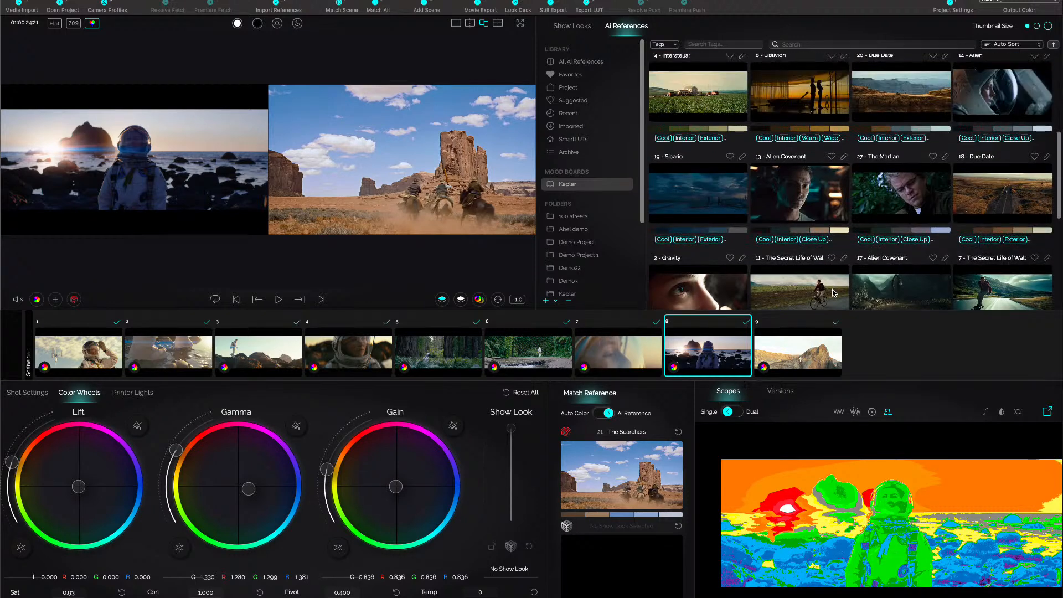
{"action": "scroll", "coordinate": [906, 149], "scroll_direction": "up", "scroll_amount": 5}
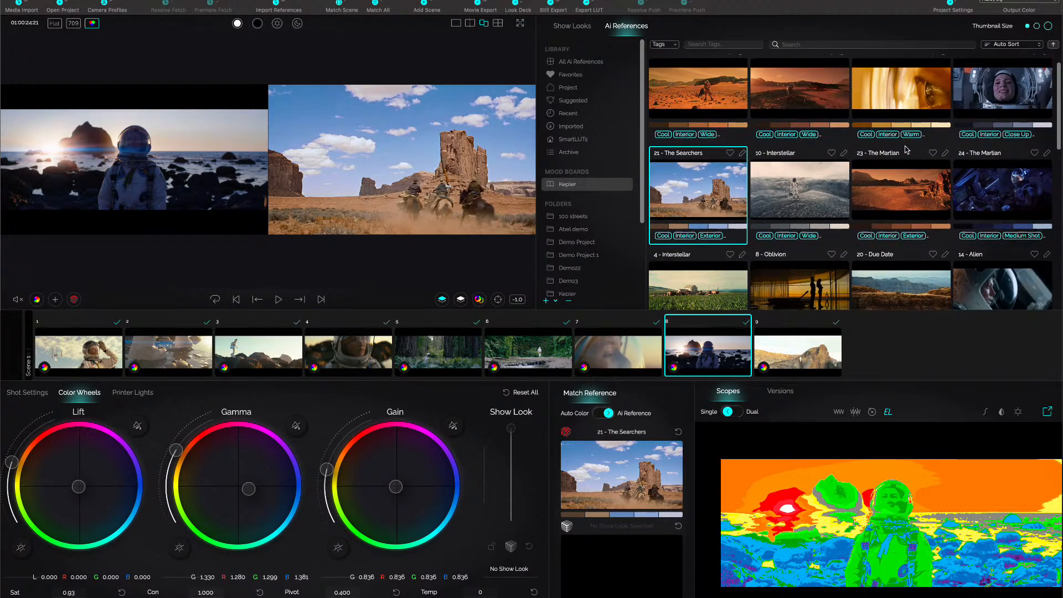
{"action": "left_click", "coordinate": [805, 104]}
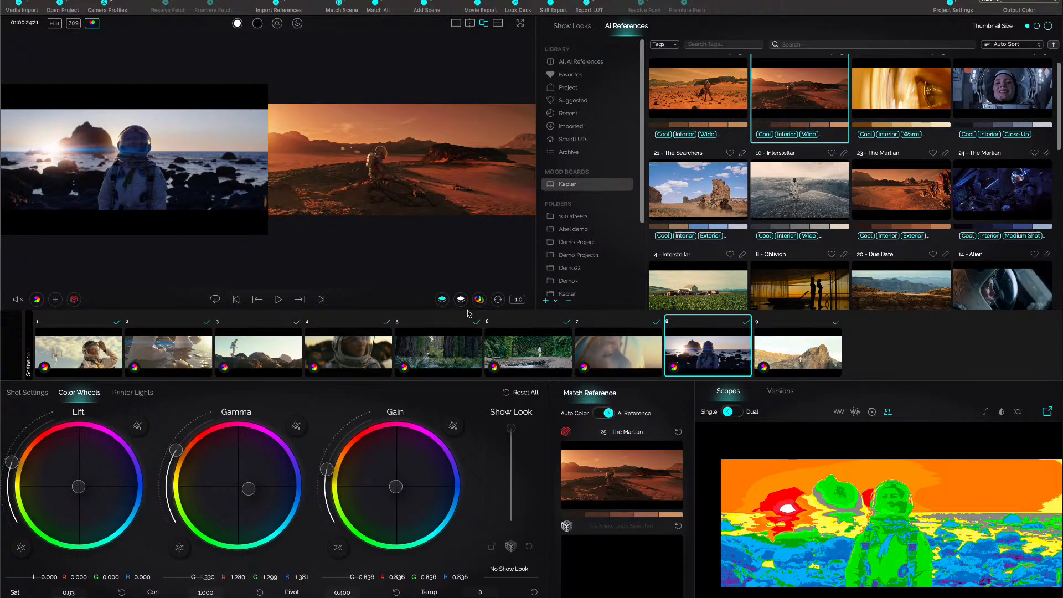
{"action": "left_click", "coordinate": [442, 299]}
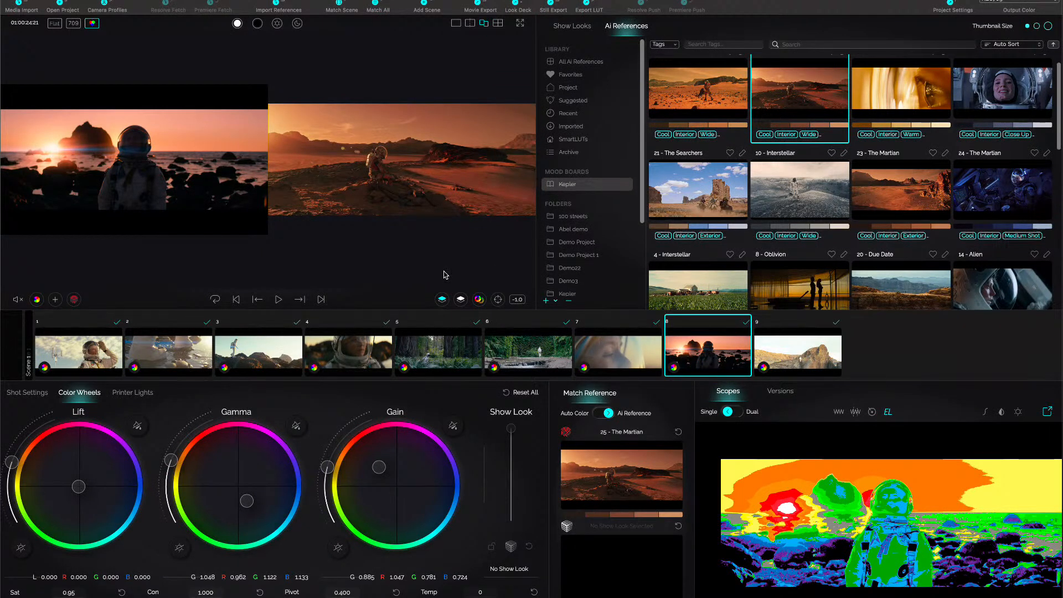
{"action": "left_click", "coordinate": [923, 213]}
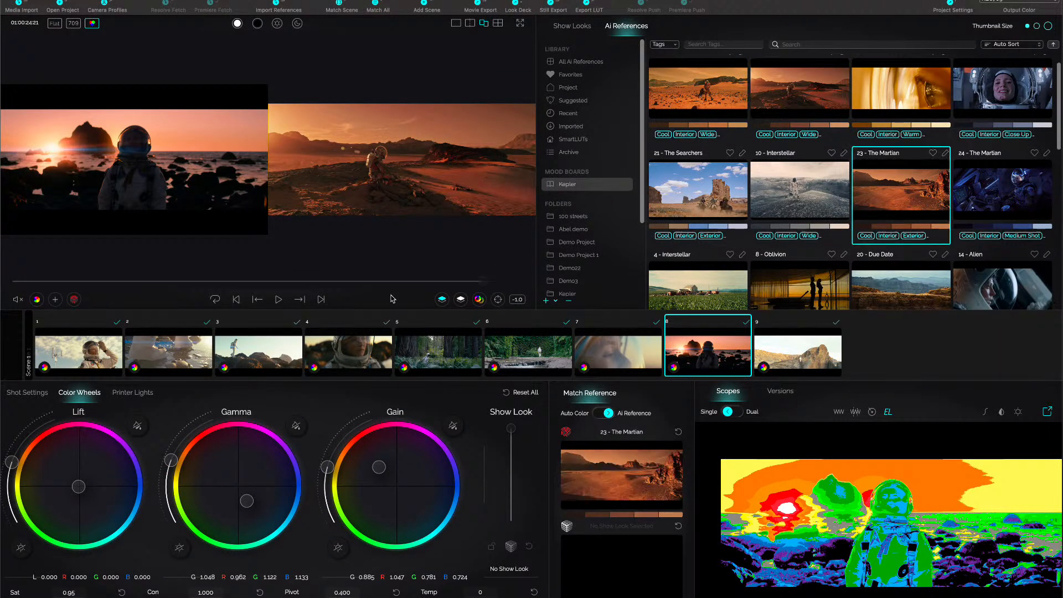
{"action": "left_click", "coordinate": [442, 300]}
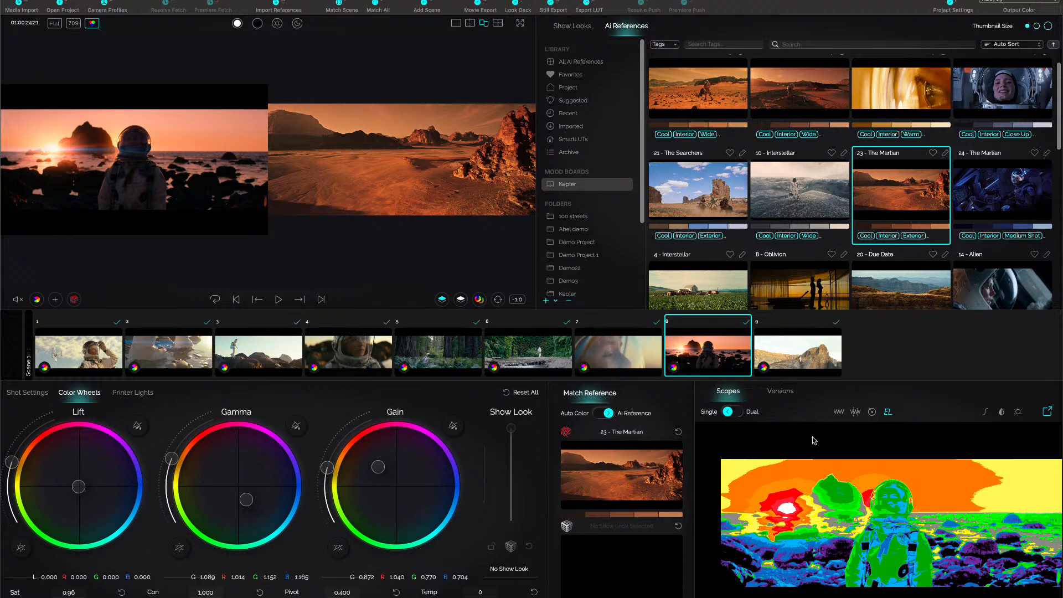
Compare versions 4, 5 and 6 of shot 8, return to version 6, and display the waveform scope.
{"action": "left_click", "coordinate": [783, 400]}
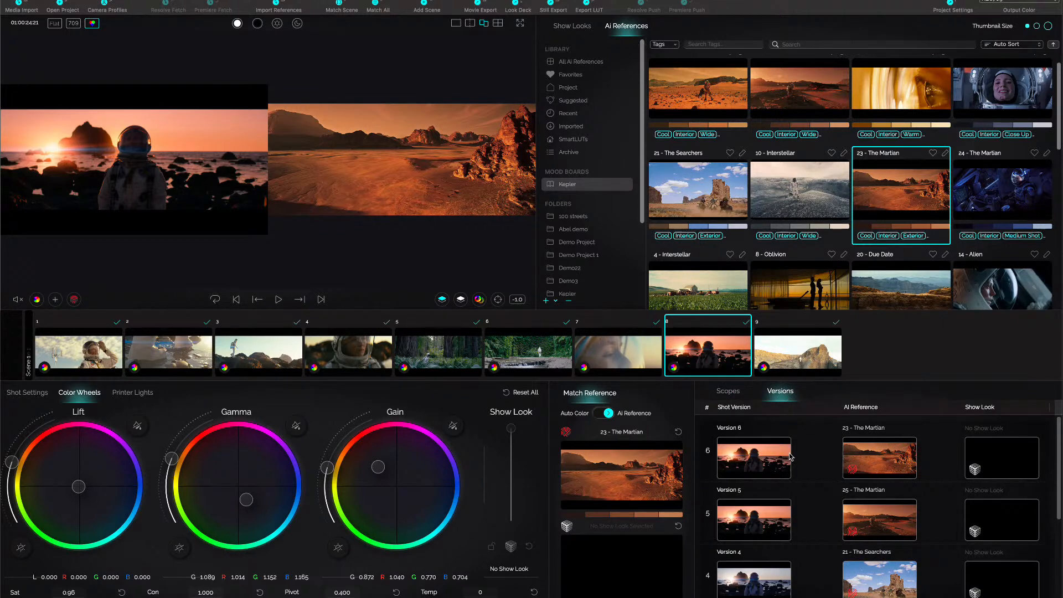
{"action": "left_click", "coordinate": [763, 521]}
{"action": "left_click", "coordinate": [763, 588]}
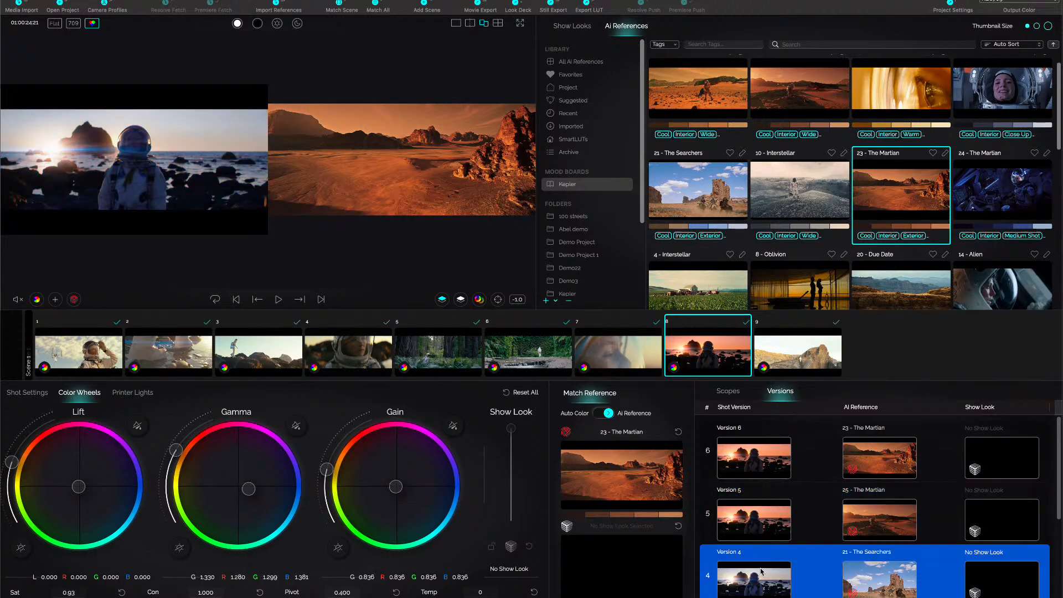
{"action": "left_click", "coordinate": [767, 526]}
{"action": "left_click", "coordinate": [763, 465]}
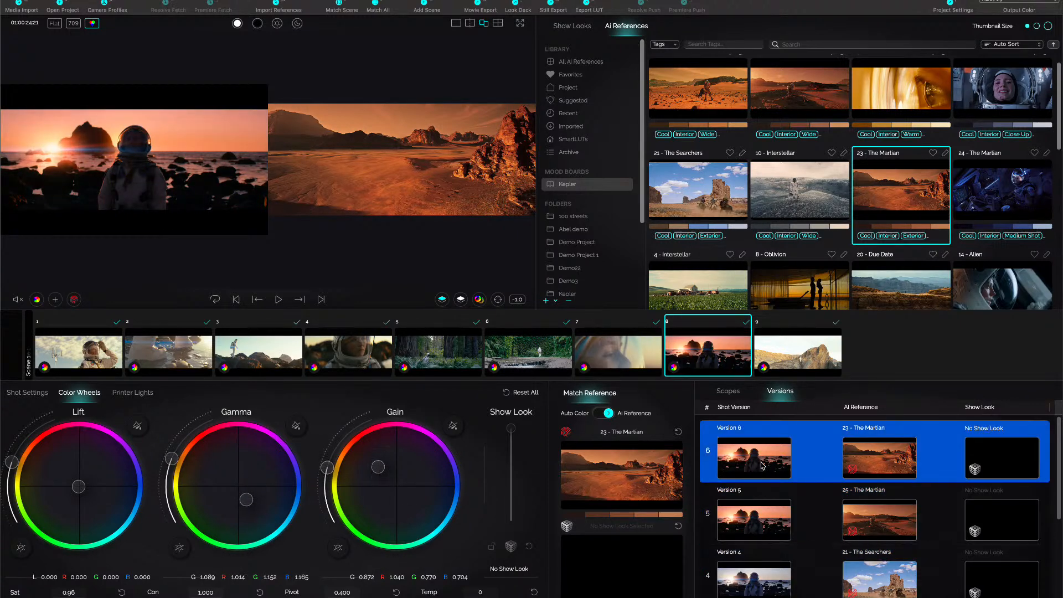
{"action": "left_click", "coordinate": [765, 526]}
{"action": "left_click", "coordinate": [762, 462]}
{"action": "left_click", "coordinate": [765, 581]}
{"action": "left_click", "coordinate": [769, 458]}
{"action": "left_click", "coordinate": [730, 391]}
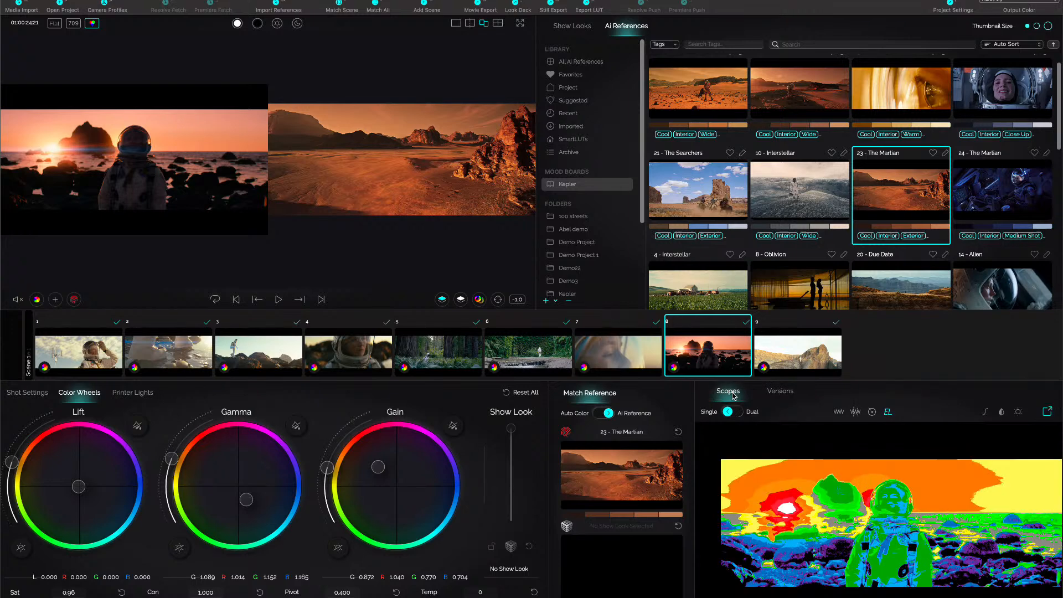
{"action": "left_click", "coordinate": [839, 412]}
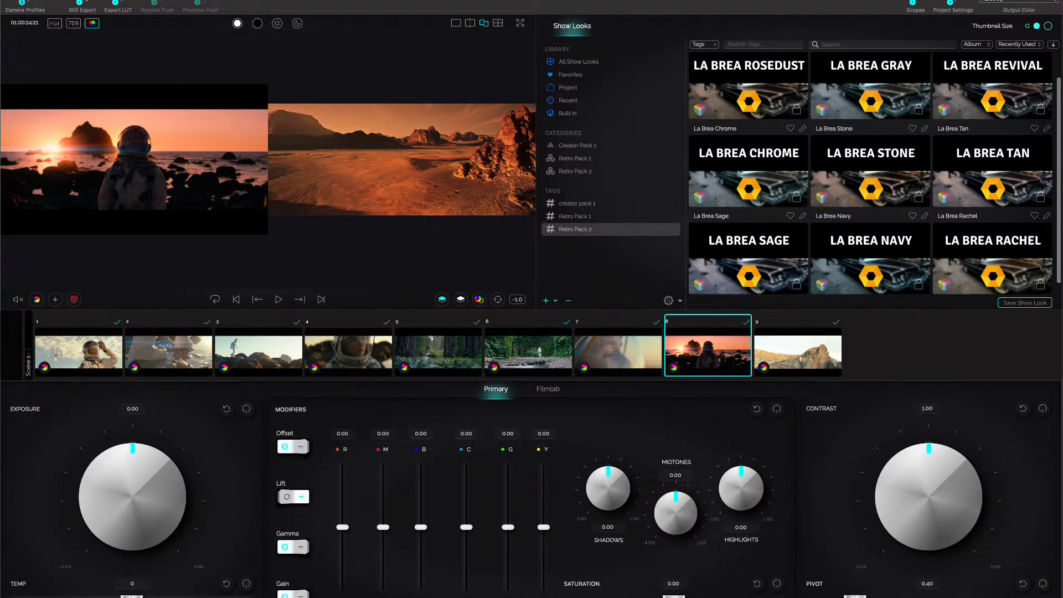
Set the exposure of shot 8's look to 0.03.
{"action": "left_click", "coordinate": [198, 484]}
{"action": "scroll", "coordinate": [198, 483], "scroll_direction": "up", "scroll_amount": 2}
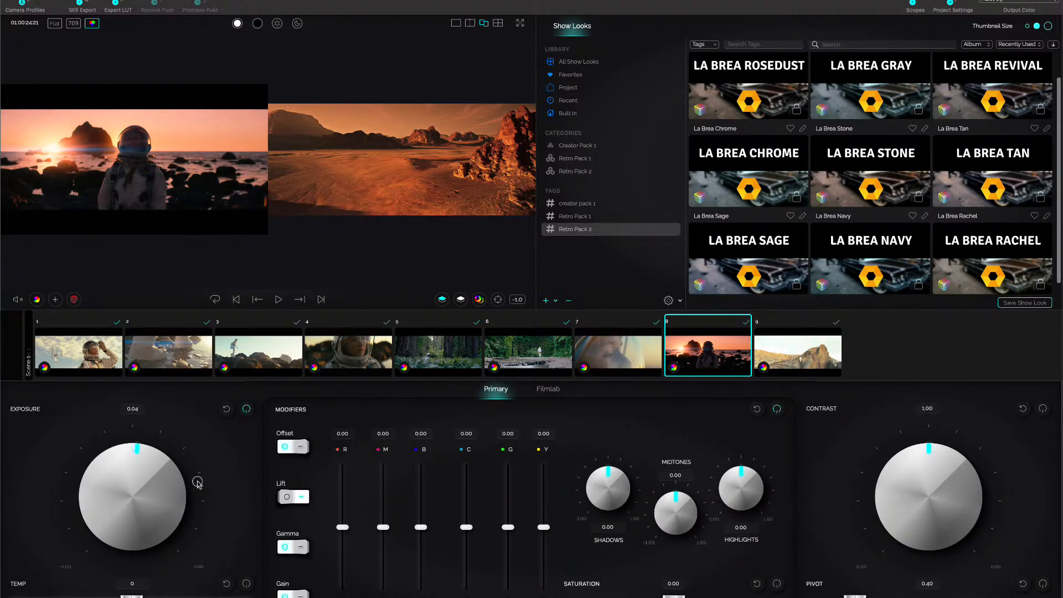
{"action": "scroll", "coordinate": [197, 484], "scroll_direction": "down", "scroll_amount": 1}
{"action": "scroll", "coordinate": [198, 484], "scroll_direction": "down", "scroll_amount": 1}
Activate the Offset modifiers, nudge the red modifier slightly, and set the look's temperature to 66.
{"action": "left_click", "coordinate": [303, 449]}
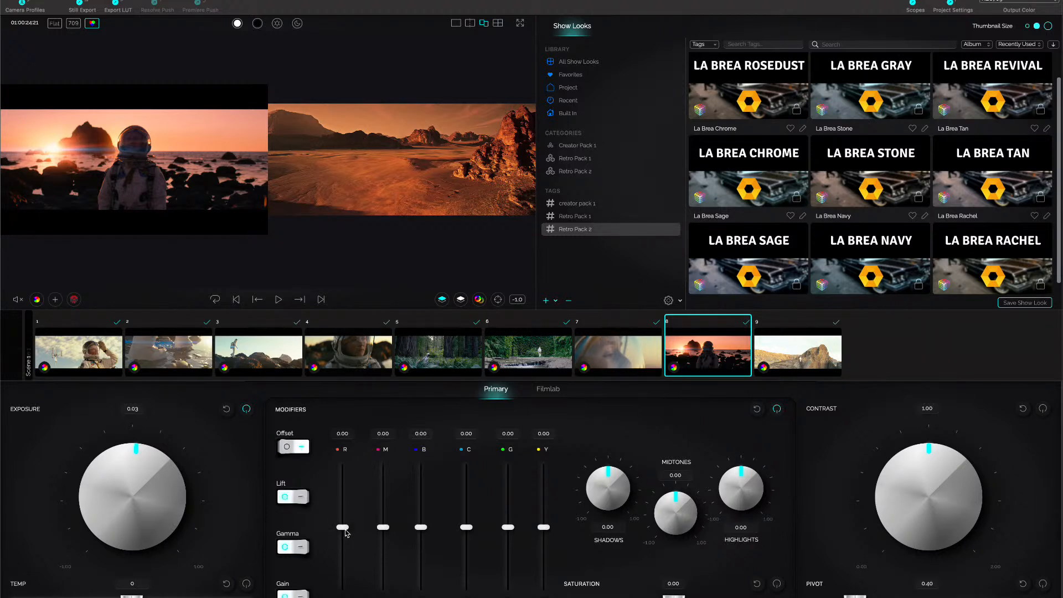
{"action": "left_click_drag", "start_coordinate": [345, 528], "coordinate": [345, 528]}
{"action": "left_click_drag", "start_coordinate": [132, 597], "coordinate": [138, 597]}
Apply the Fujifilm Reala 500D negative stock to shot 8's look in Filmlab at a strength of 0.49.
{"action": "left_click", "coordinate": [552, 393]}
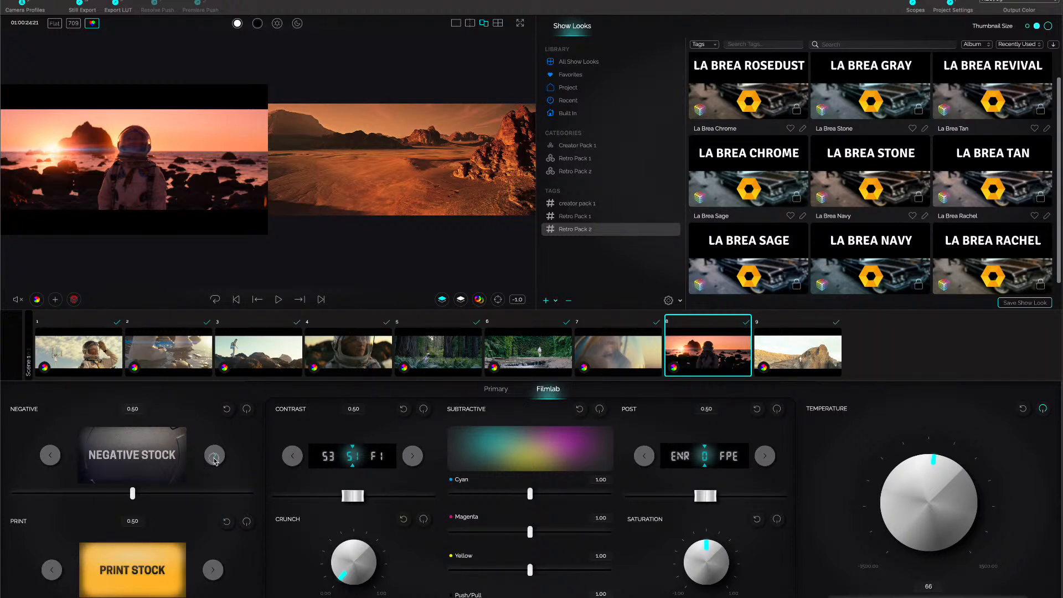
{"action": "left_click", "coordinate": [214, 459]}
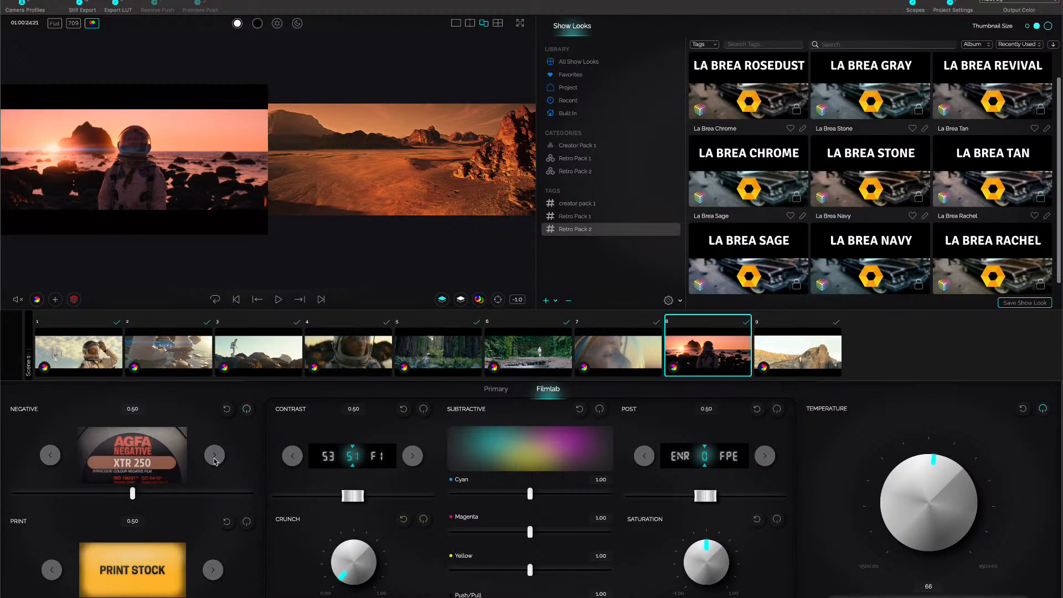
{"action": "left_click", "coordinate": [215, 457]}
{"action": "left_click", "coordinate": [214, 457]}
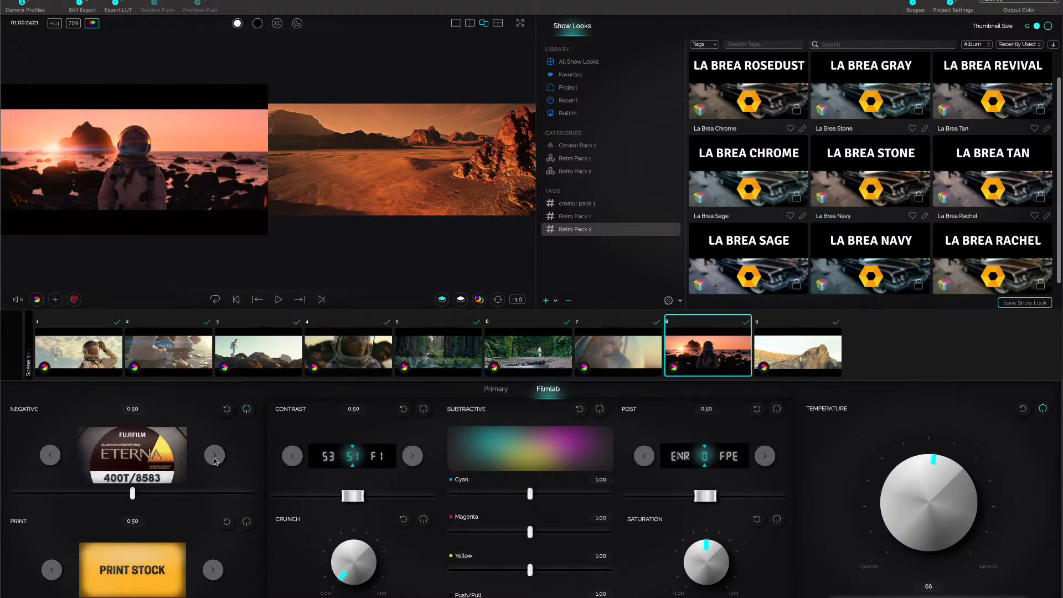
{"action": "left_click", "coordinate": [215, 457]}
{"action": "left_click", "coordinate": [215, 458]}
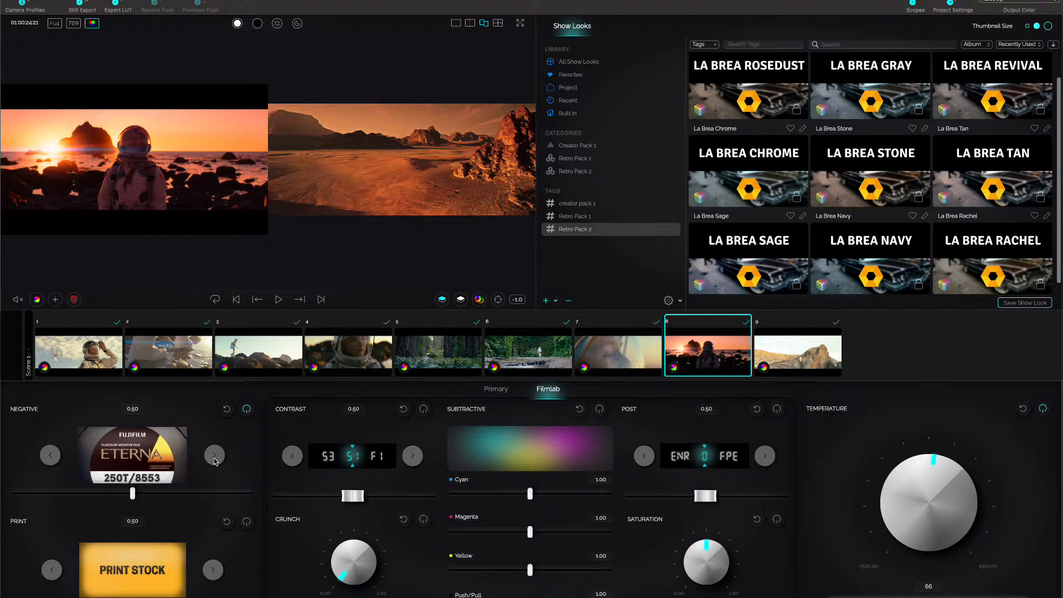
{"action": "left_click", "coordinate": [215, 460]}
{"action": "left_click", "coordinate": [214, 458]}
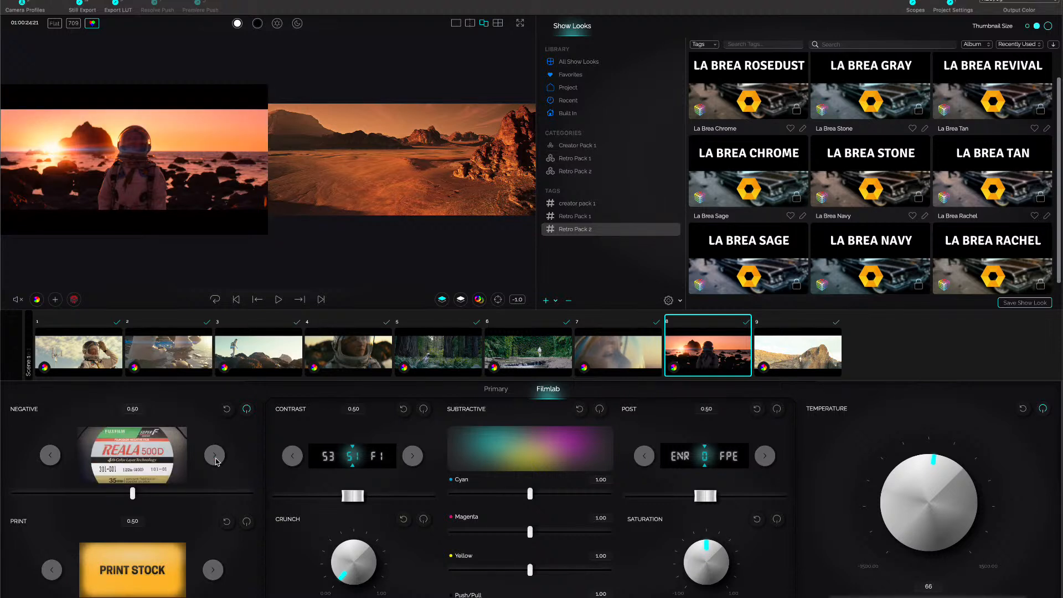
{"action": "left_click_drag", "start_coordinate": [133, 492], "coordinate": [131, 493]}
Choose the Kodak 2383 Average print stock and the F3 contrast curve for shot 8's look.
{"action": "left_click", "coordinate": [213, 570]}
{"action": "left_click", "coordinate": [211, 572]}
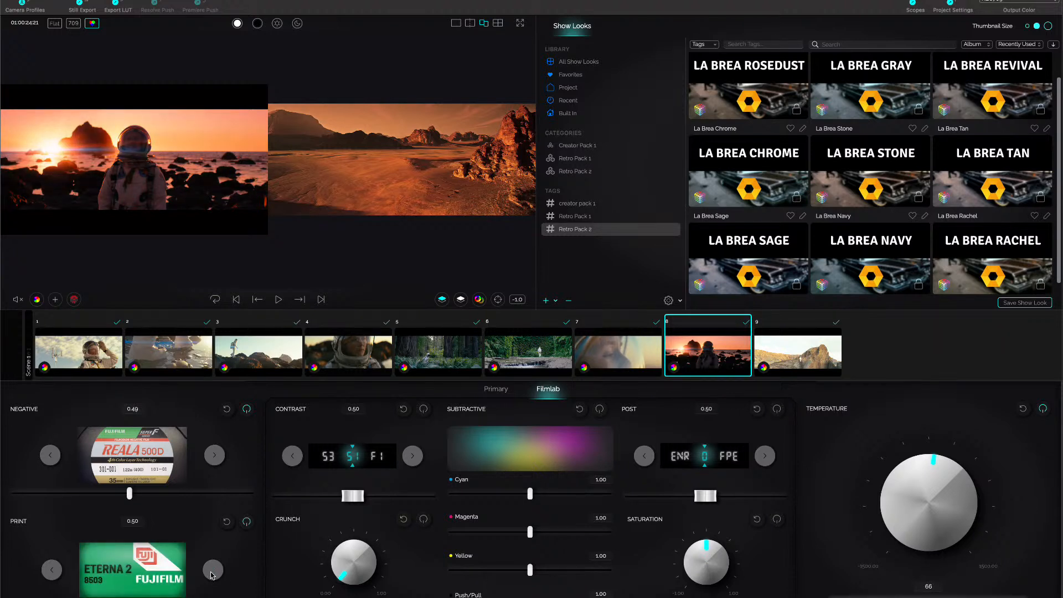
{"action": "left_click", "coordinate": [211, 573]}
{"action": "left_click", "coordinate": [211, 572]}
{"action": "left_click", "coordinate": [211, 573]}
{"action": "left_click", "coordinate": [211, 573]}
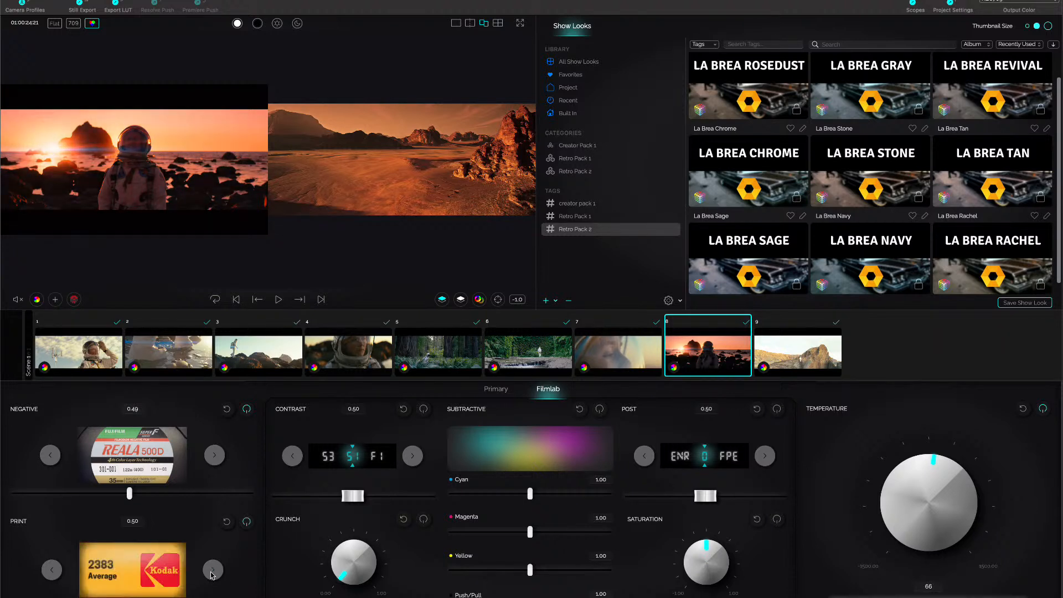
{"action": "left_click", "coordinate": [411, 457]}
{"action": "left_click", "coordinate": [411, 457]}
{"action": "left_click", "coordinate": [411, 457]}
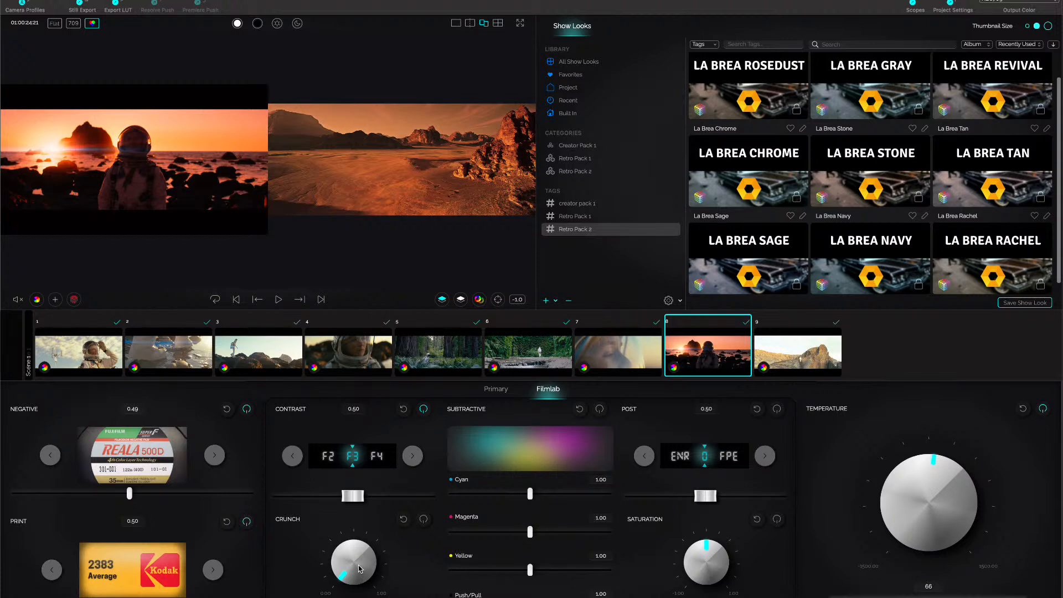
Display shot 8 alone in the viewer and set the subtractive Cyan to 1.03 and Yellow to 1.02.
{"action": "left_click", "coordinate": [456, 23]}
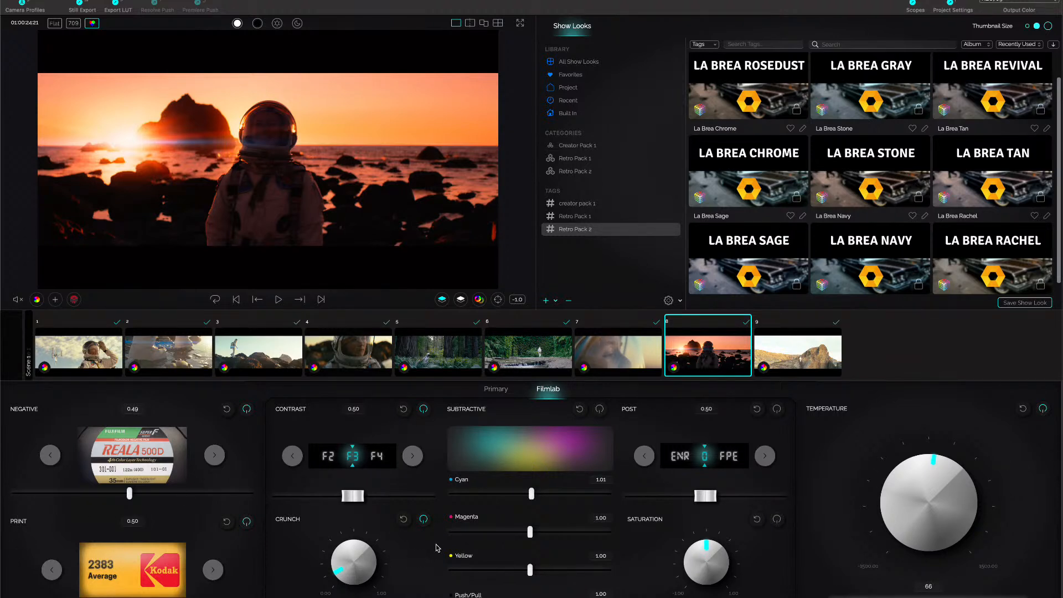
{"action": "left_click_drag", "start_coordinate": [531, 492], "coordinate": [533, 493]}
{"action": "left_click_drag", "start_coordinate": [530, 569], "coordinate": [533, 570]}
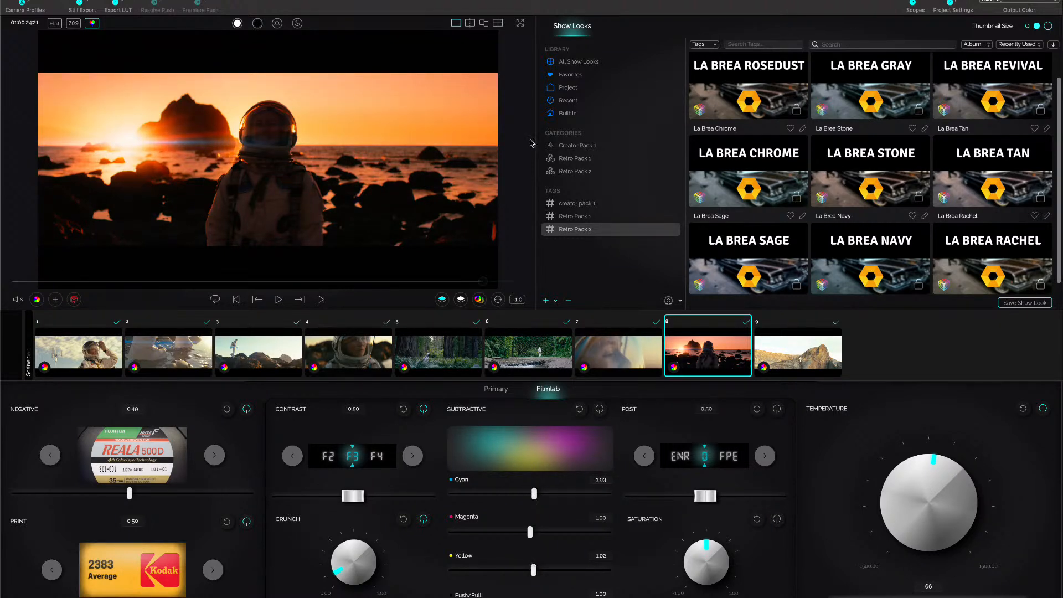
Set the look's Post process to FPE at 0.48, checking shot 8 both alone and beside the reference.
{"action": "left_click", "coordinate": [485, 24]}
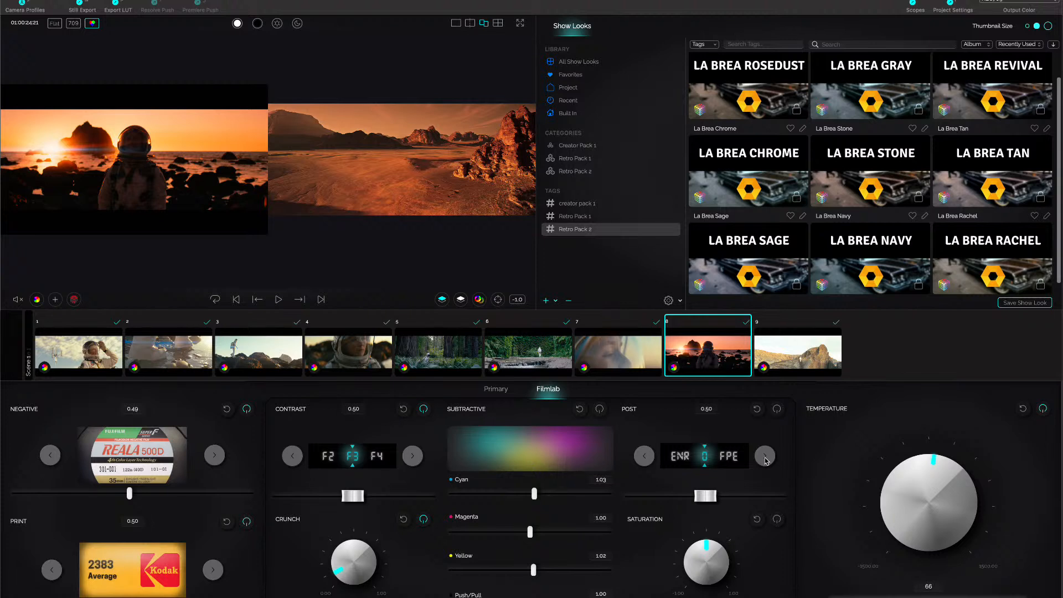
{"action": "left_click", "coordinate": [765, 458]}
{"action": "left_click_drag", "start_coordinate": [706, 502], "coordinate": [703, 500]}
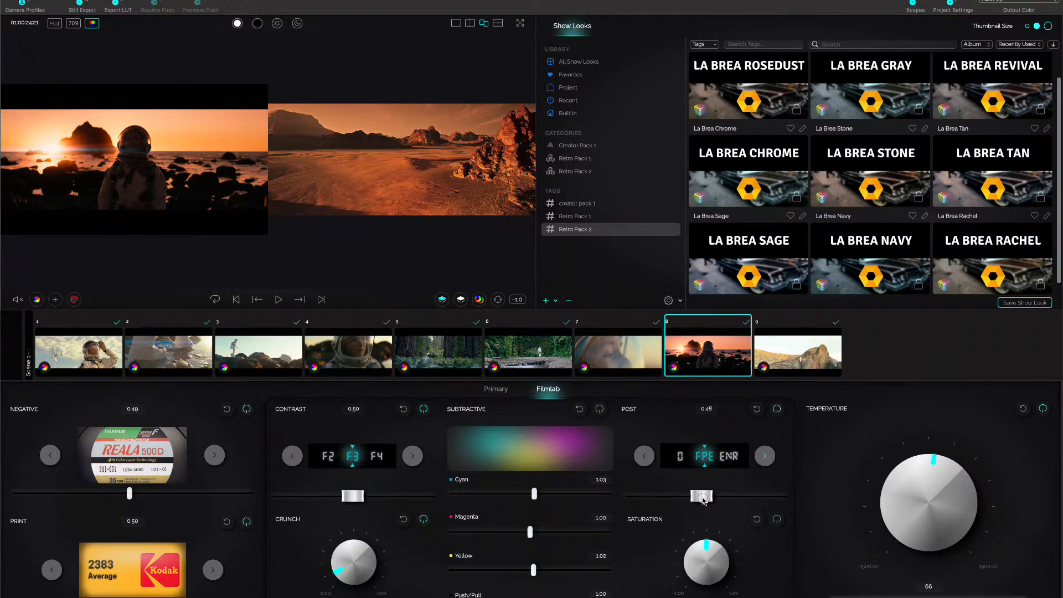
{"action": "left_click", "coordinate": [456, 23]}
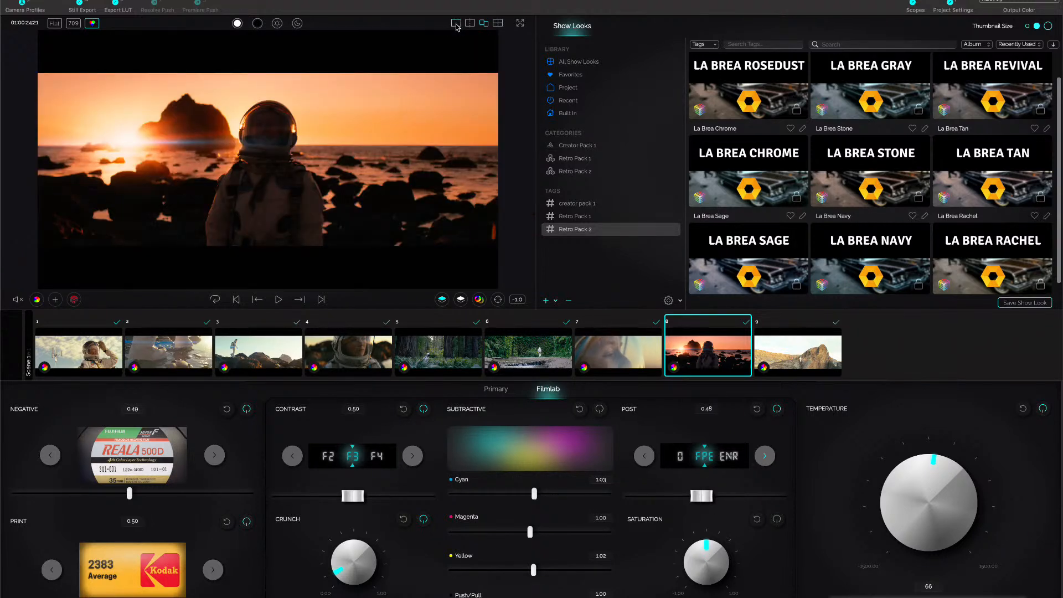
{"action": "left_click", "coordinate": [484, 24]}
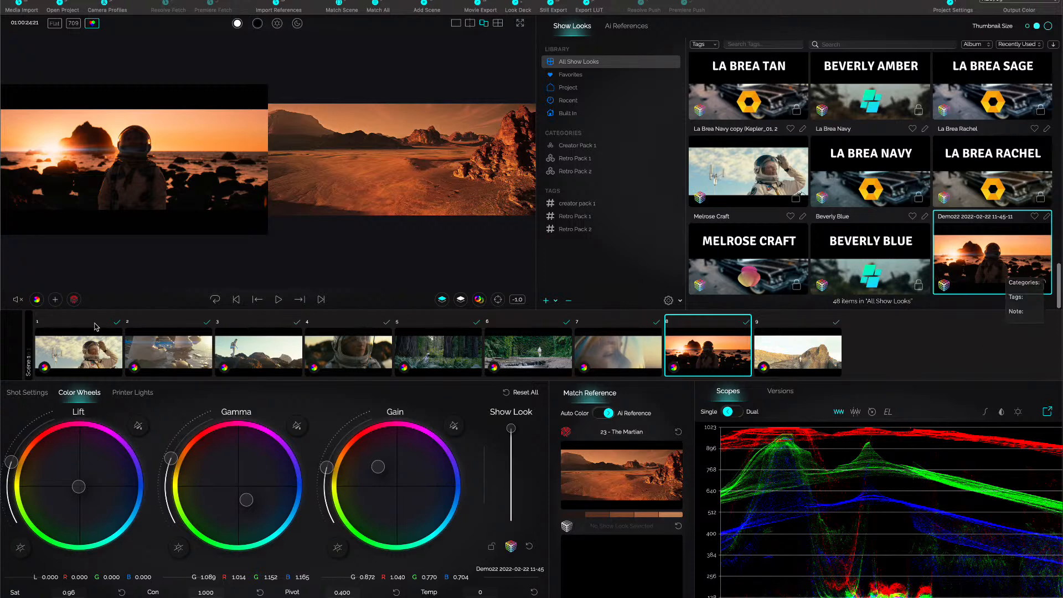
Save graded shot 8 as an AI reference and match shot 9 to it.
{"action": "left_click", "coordinate": [73, 299]}
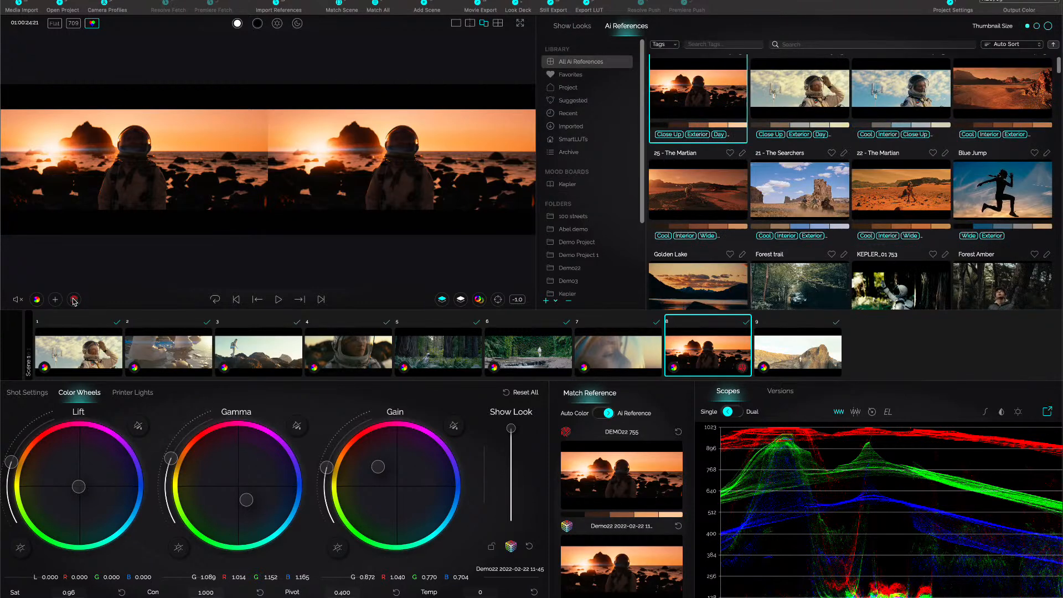
{"action": "left_click", "coordinate": [803, 358]}
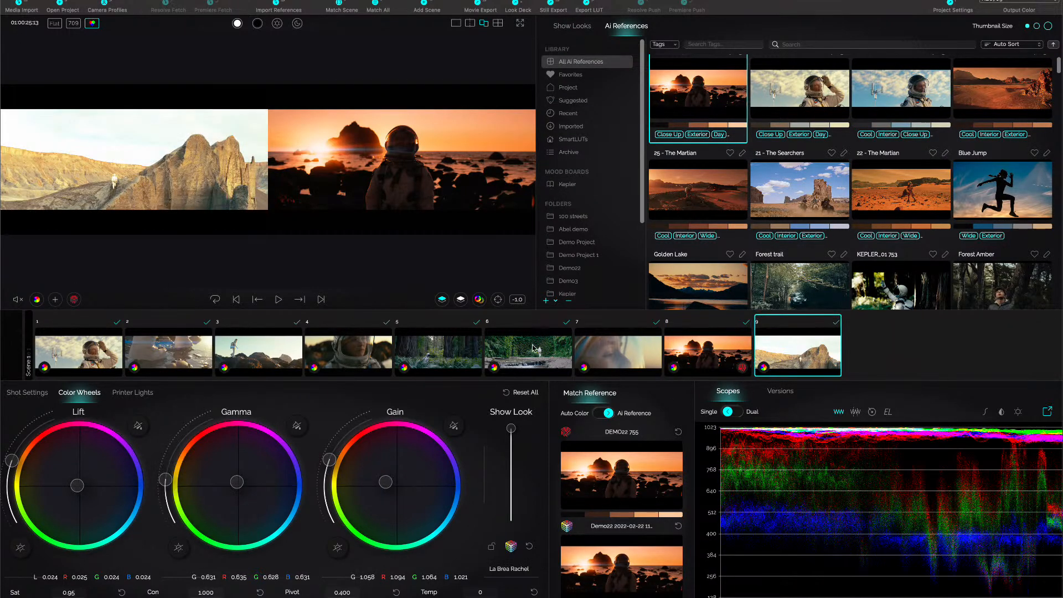
{"action": "left_click", "coordinate": [442, 300]}
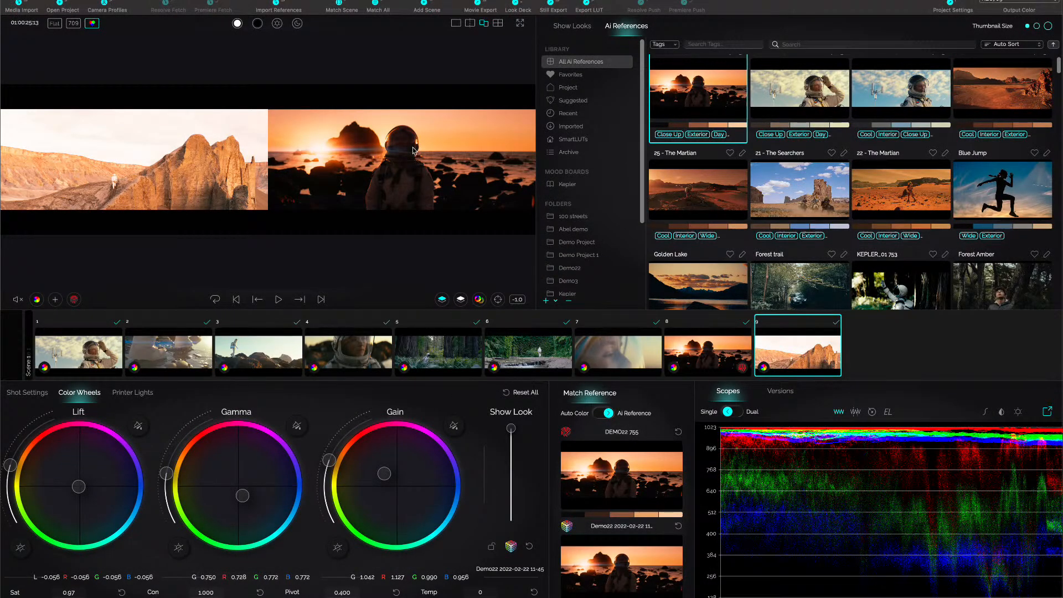
Display shot 9 alone, draw a region box around the small astronaut figure, and view the shot full screen.
{"action": "left_click", "coordinate": [457, 24]}
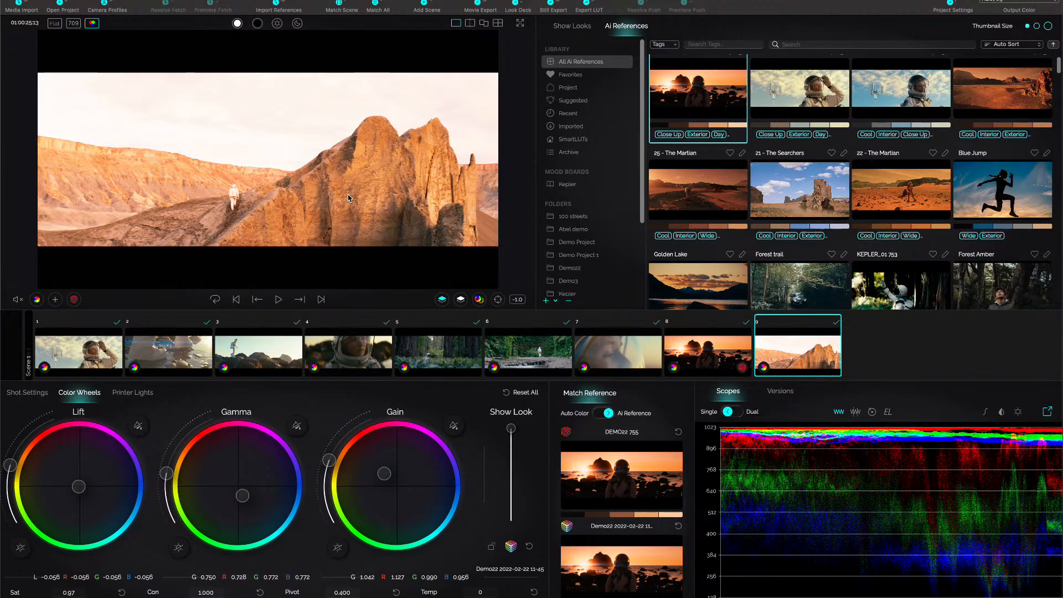
{"action": "left_click", "coordinate": [498, 299]}
{"action": "left_click_drag", "start_coordinate": [223, 189], "coordinate": [250, 211]}
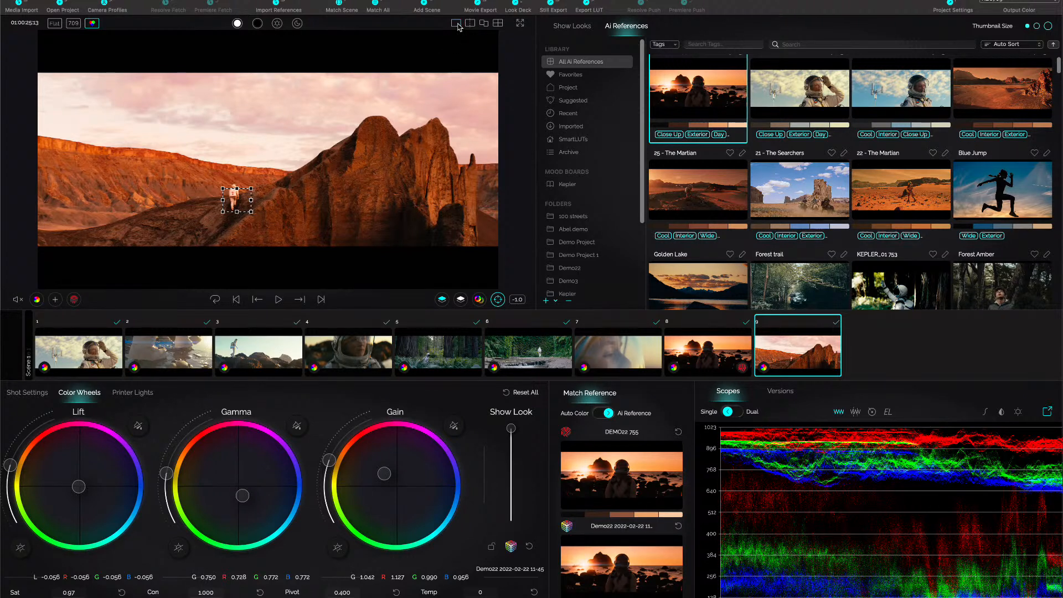
{"action": "left_click", "coordinate": [521, 24]}
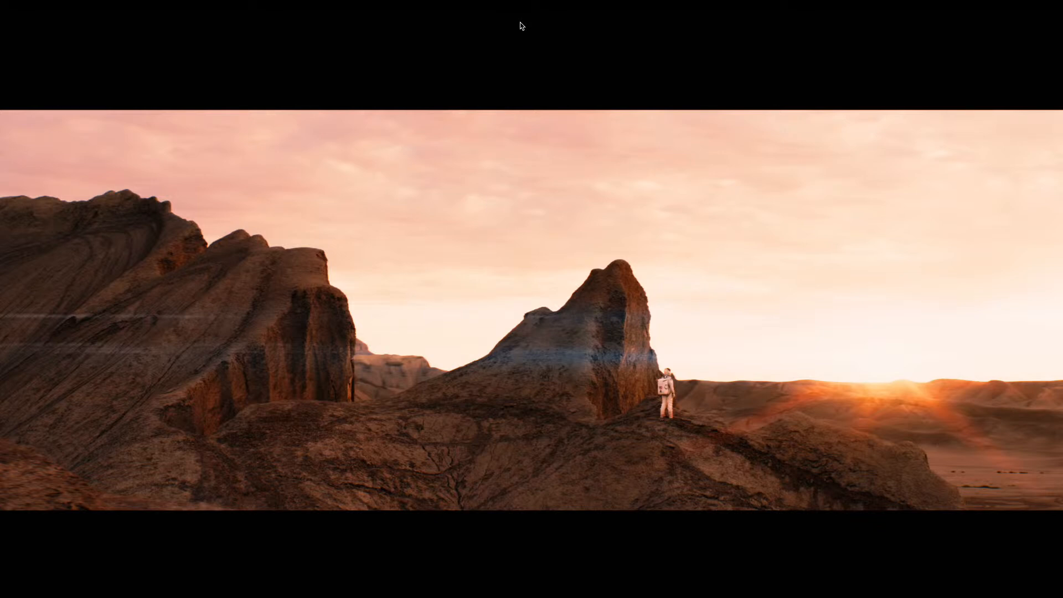
Leave the full-screen view of shot 9 and detach the scopes into a floating window over the workspace.
{"action": "left_click", "coordinate": [520, 26]}
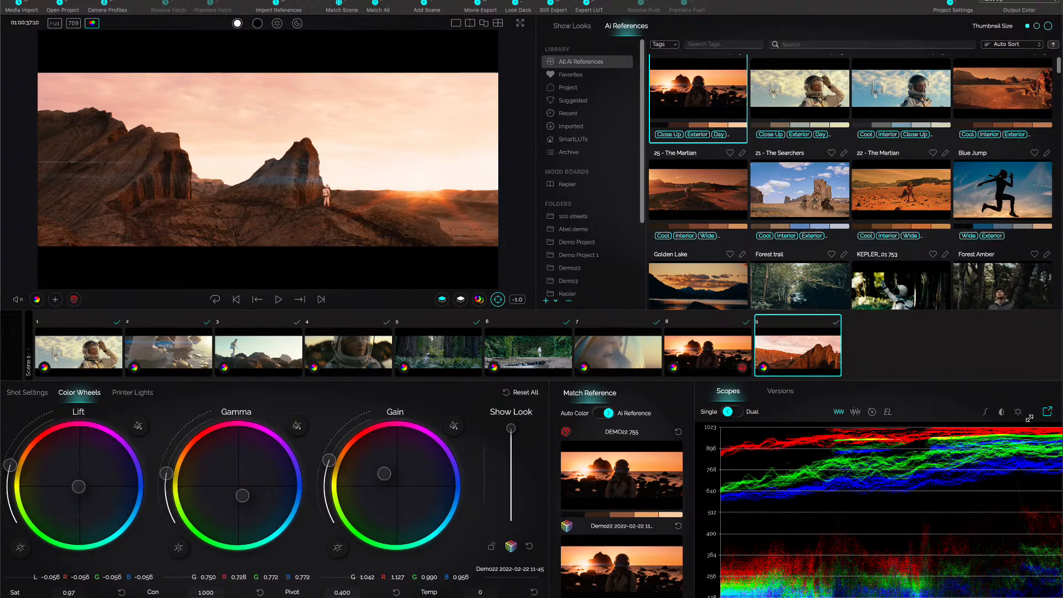
{"action": "left_click", "coordinate": [1046, 412]}
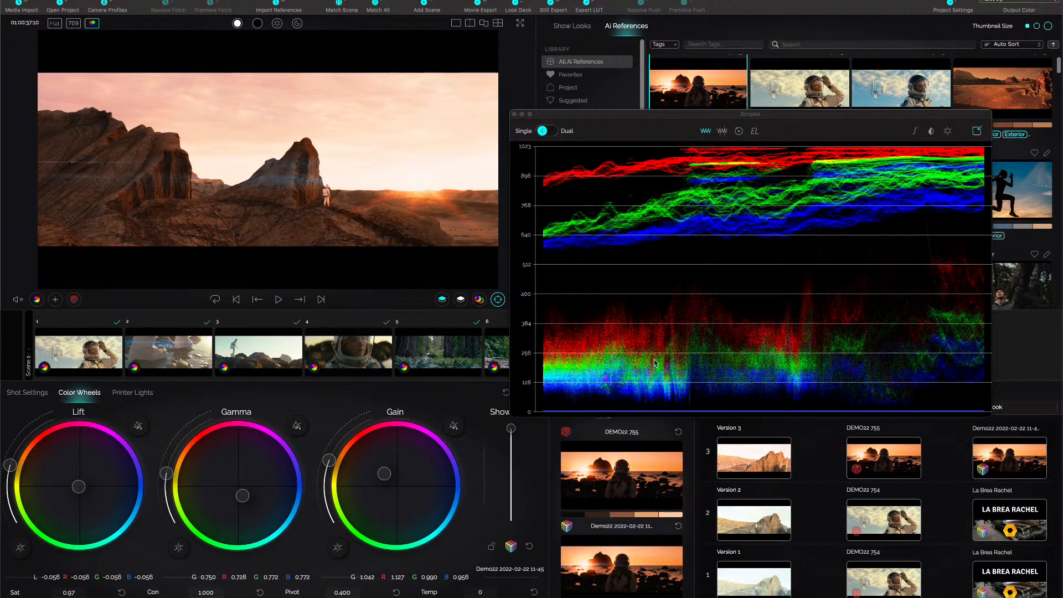
{"action": "left_click_drag", "start_coordinate": [812, 111], "coordinate": [714, 140]}
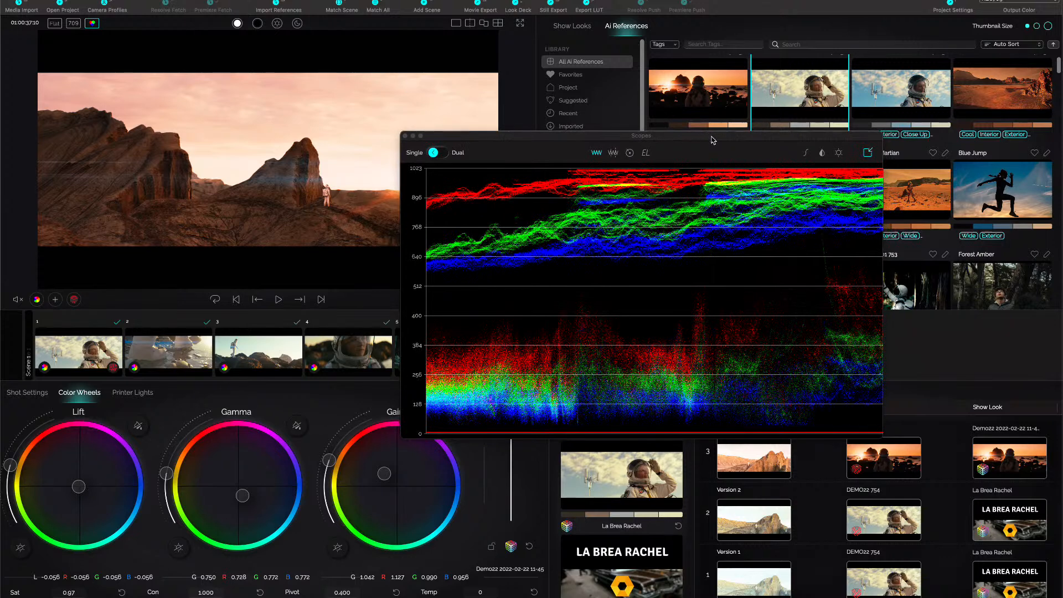
Compare shot 9 with the reference in dual scopes using RGB parade, vectorscope and EL Zone, and return to a single waveform.
{"action": "left_click", "coordinate": [435, 155]}
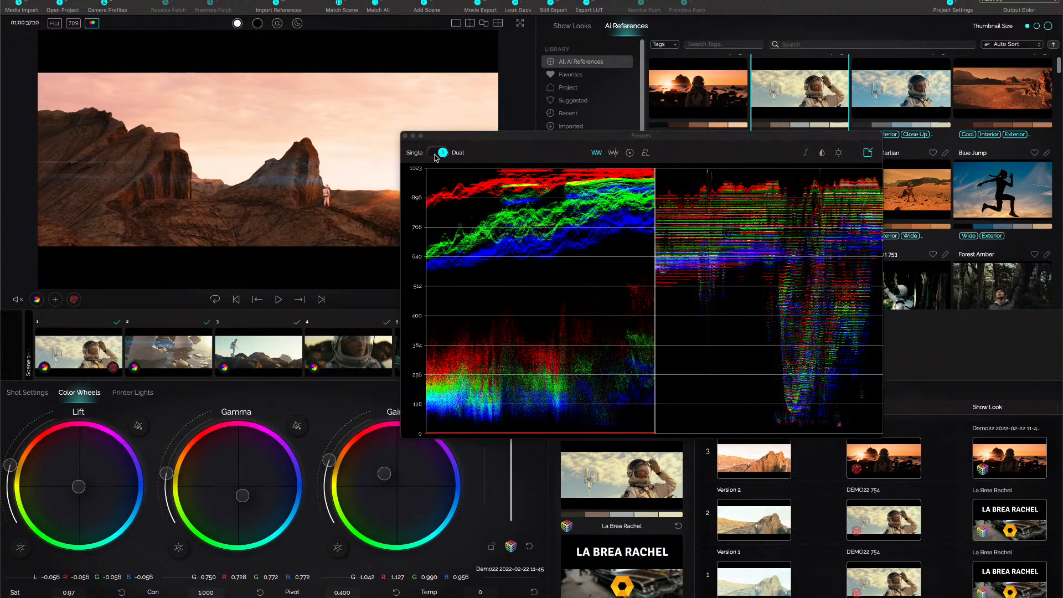
{"action": "left_click", "coordinate": [613, 155]}
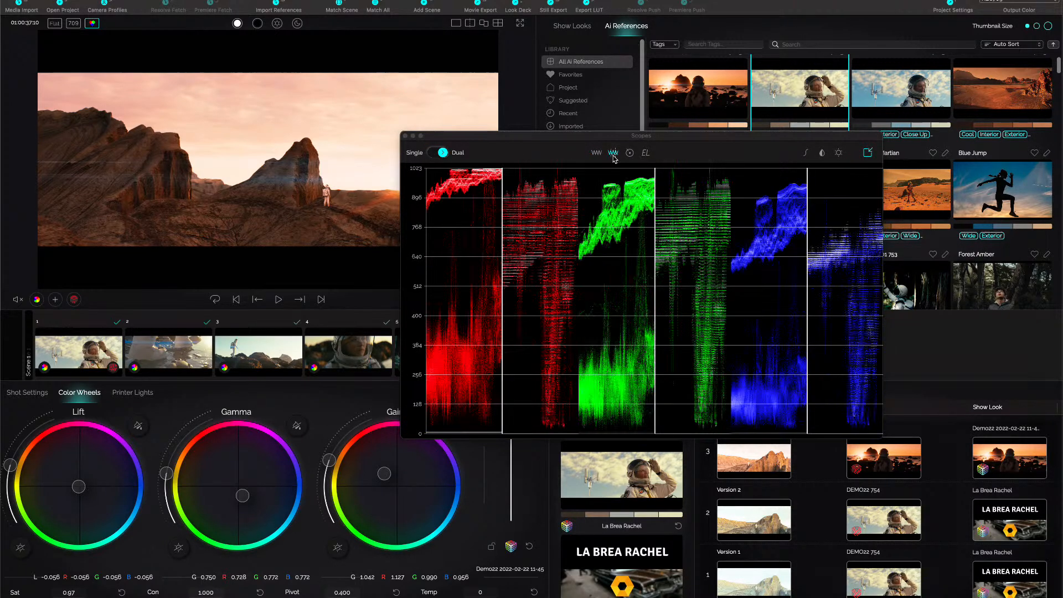
{"action": "left_click", "coordinate": [631, 153]}
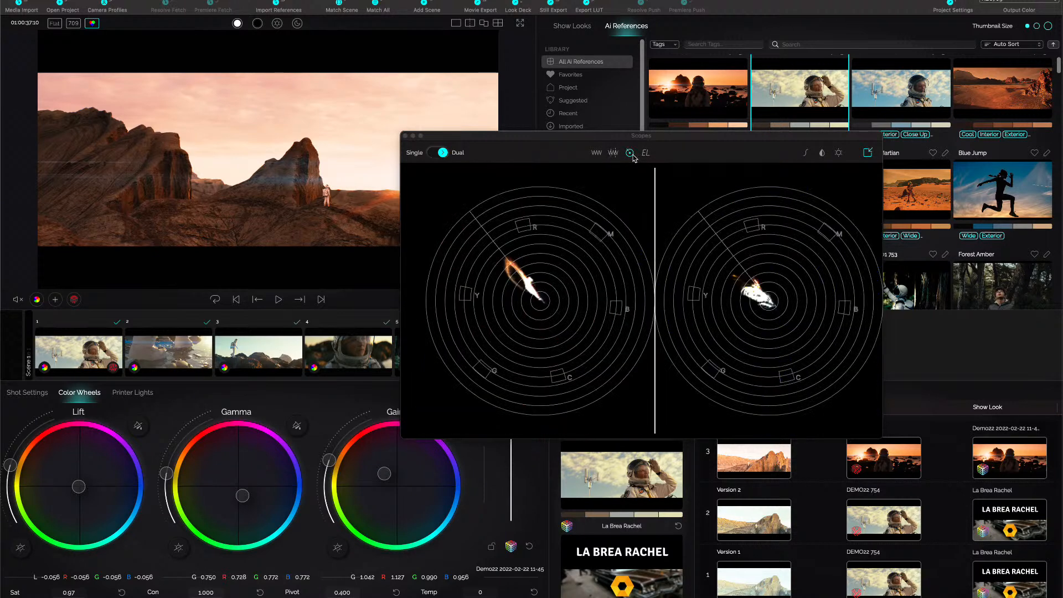
{"action": "left_click", "coordinate": [646, 154]}
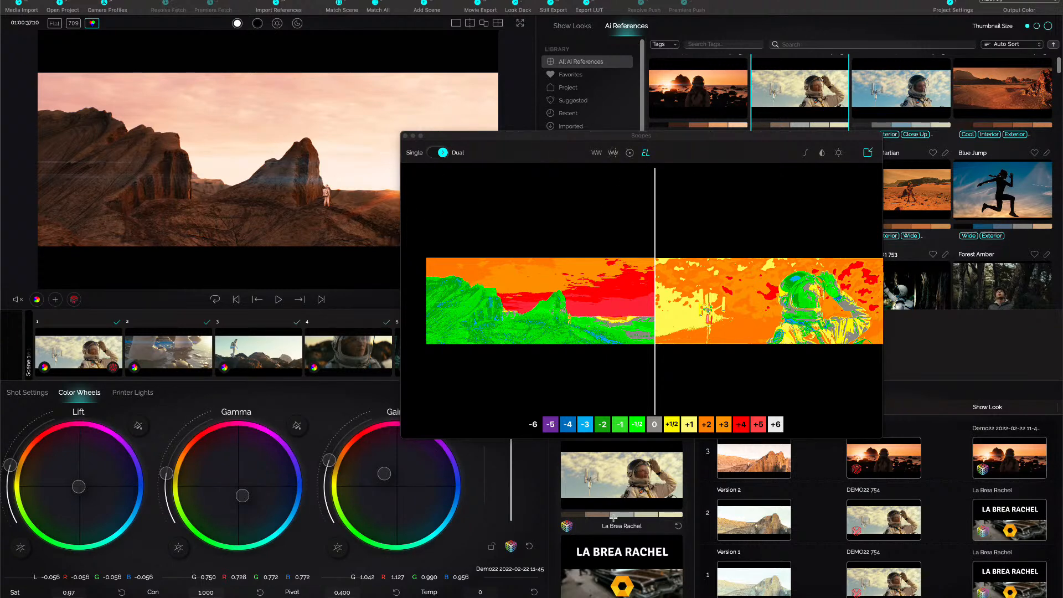
{"action": "left_click", "coordinate": [433, 155]}
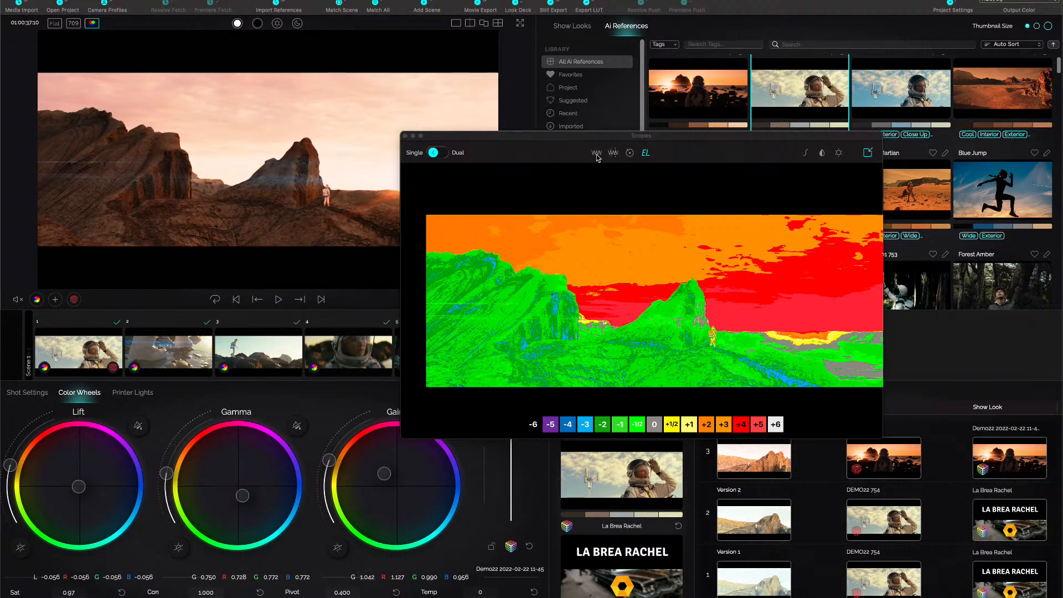
{"action": "left_click", "coordinate": [597, 154]}
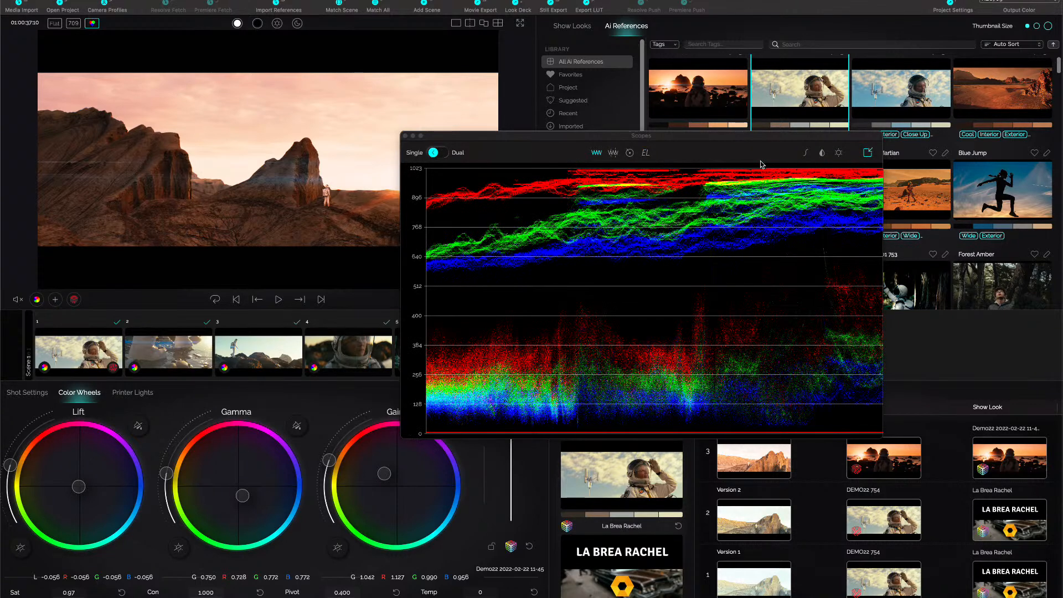
Examine the grade on the Tone Map and the two color test patterns, and close the floating scopes window.
{"action": "left_click", "coordinate": [806, 154]}
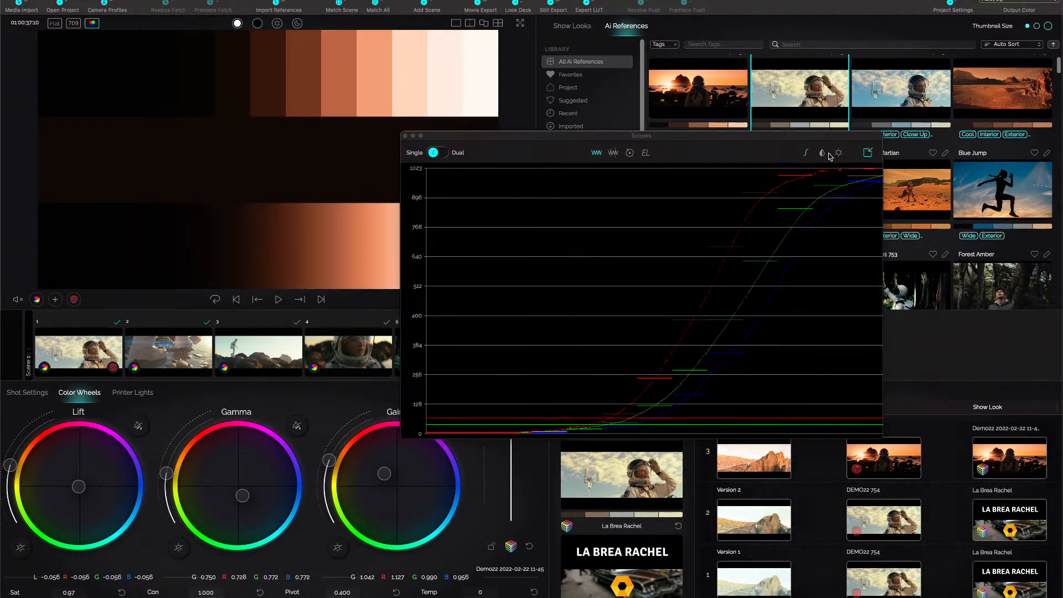
{"action": "left_click", "coordinate": [821, 155]}
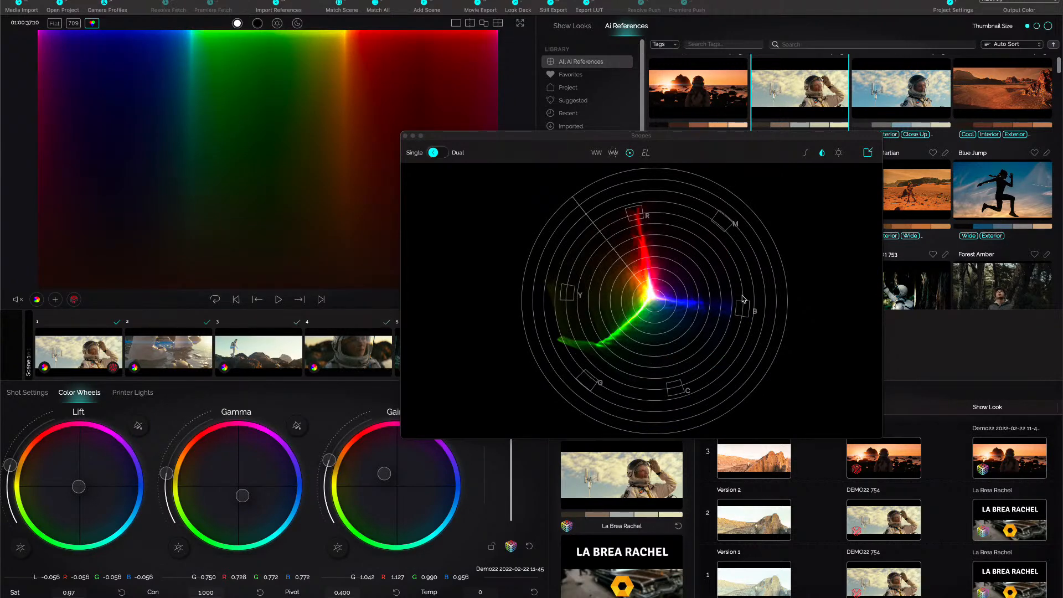
{"action": "left_click", "coordinate": [838, 154]}
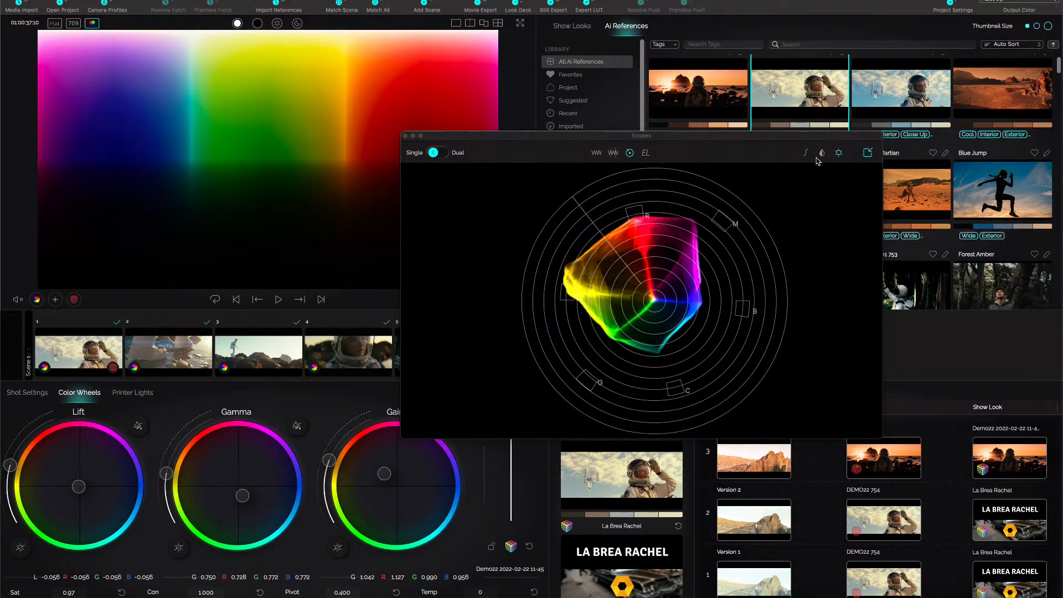
{"action": "left_click", "coordinate": [840, 155]}
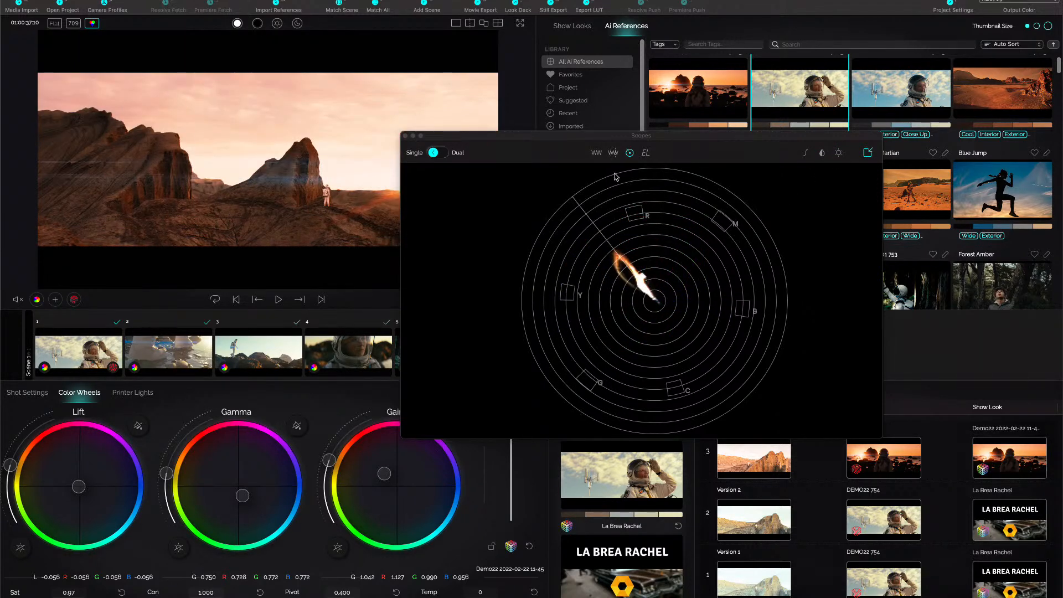
{"action": "left_click", "coordinate": [595, 155]}
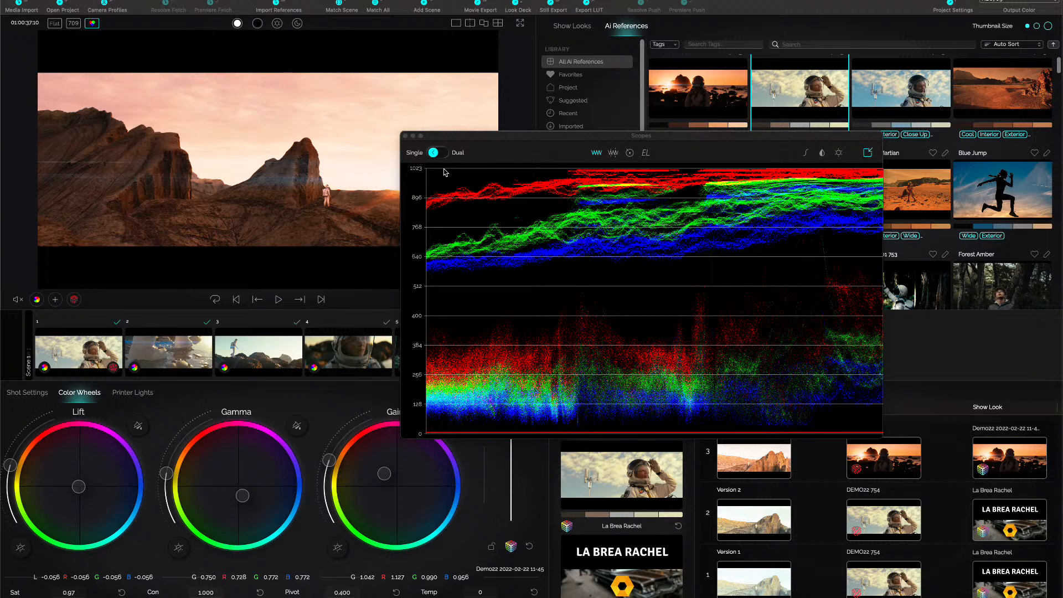
{"action": "left_click", "coordinate": [405, 136]}
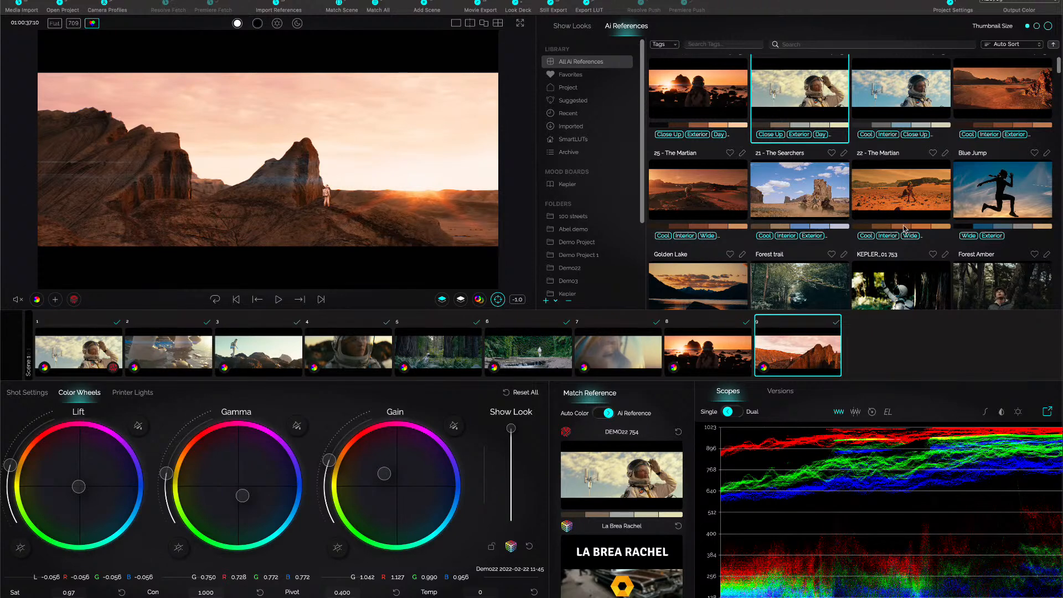
Try HDR Netflix P3D65 PQ1000 as the output color, and set it back to REC709.
{"action": "left_click", "coordinate": [1050, 2]}
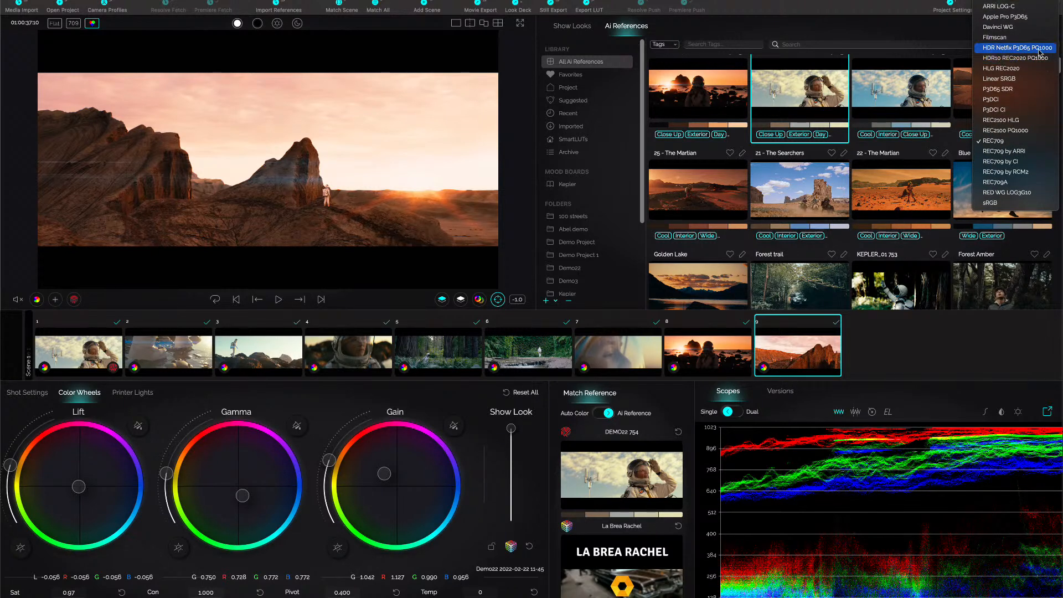
{"action": "left_click", "coordinate": [1039, 48]}
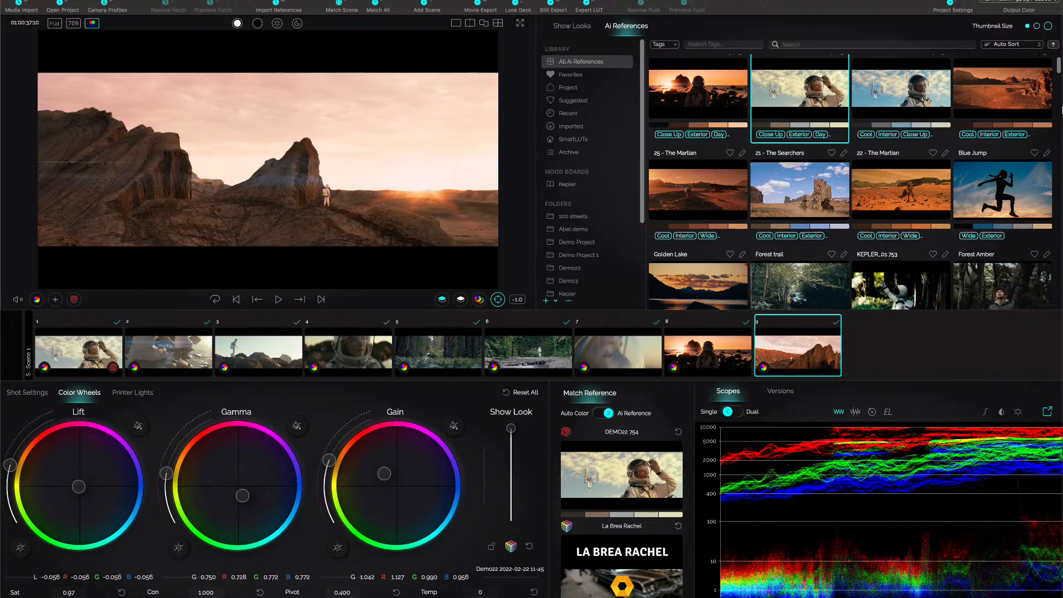
{"action": "left_click", "coordinate": [1046, 2]}
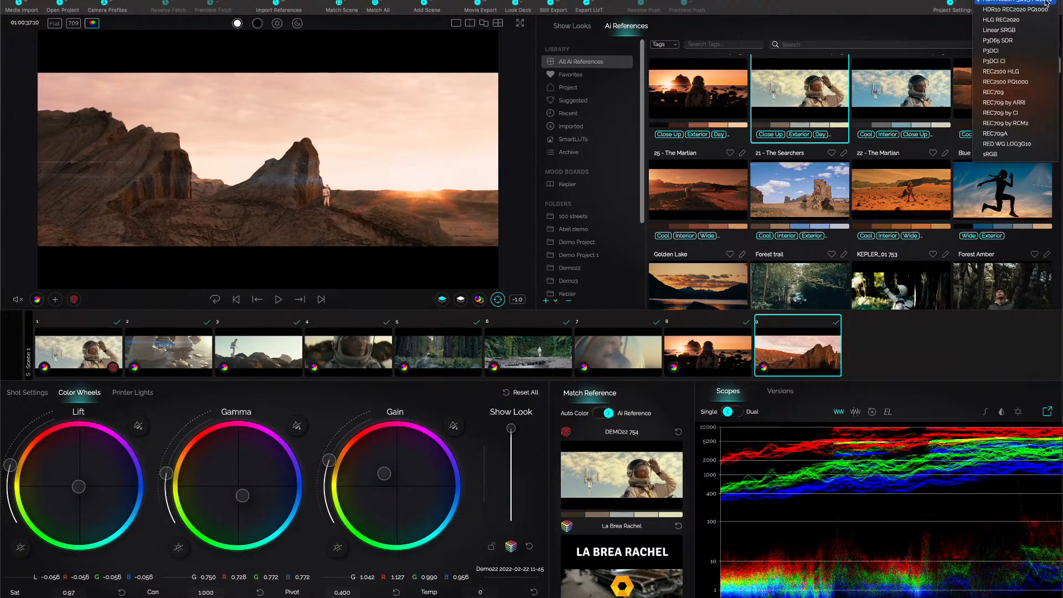
{"action": "left_click", "coordinate": [1017, 92]}
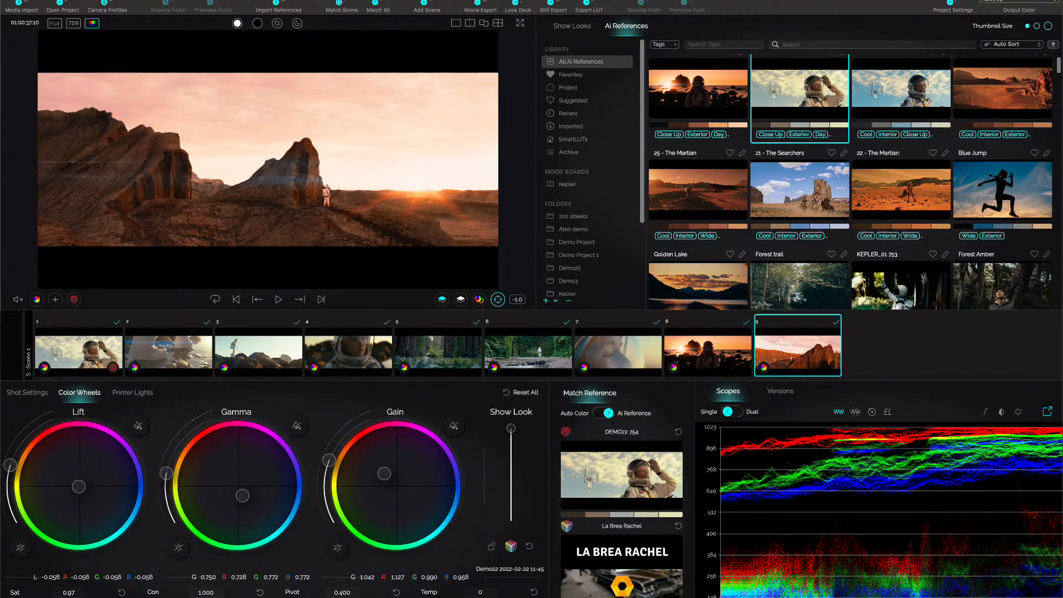
Start a new project without saving the changes to Demo22.
{"action": "left_click", "coordinate": [83, 0]}
{"action": "left_click", "coordinate": [100, 0]}
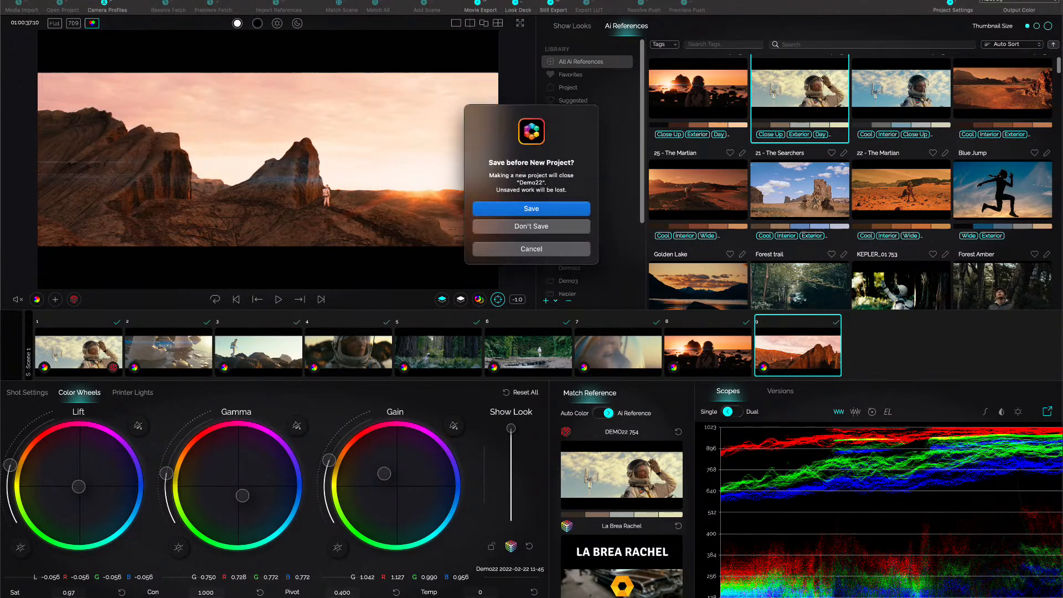
{"action": "left_click", "coordinate": [541, 227]}
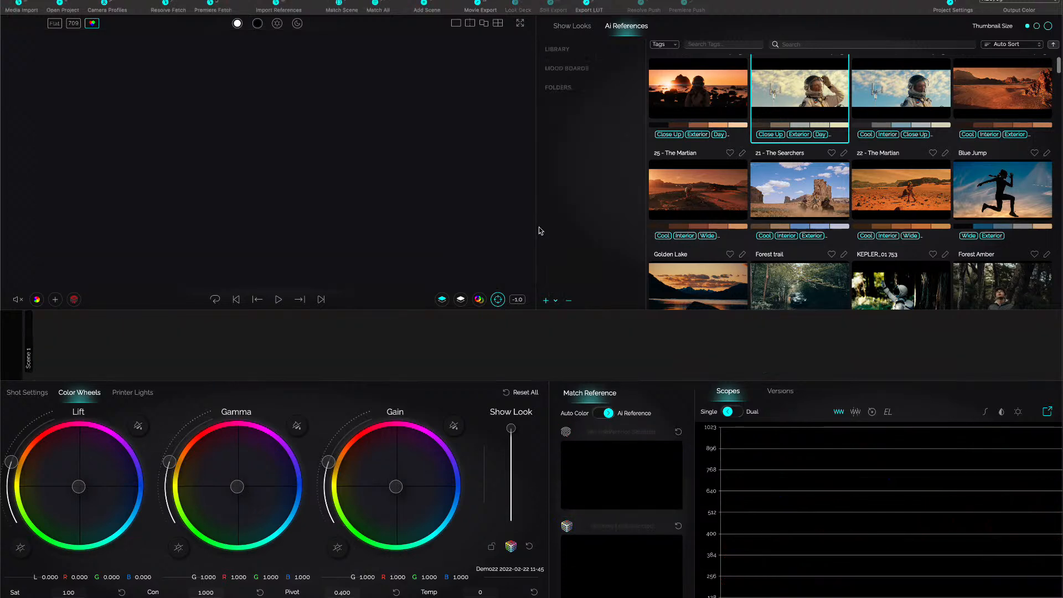
Import all four clips from the CL TEST 8 CAMERA MATCH folder and accept their detected camera profiles.
{"action": "left_click", "coordinate": [24, 2]}
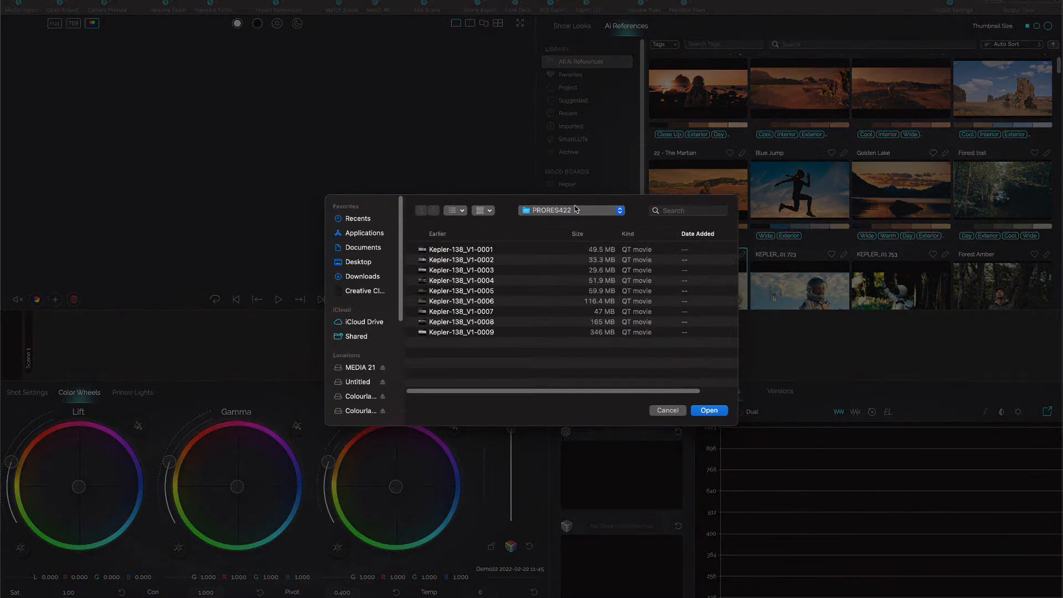
{"action": "left_click", "coordinate": [578, 211]}
{"action": "left_click", "coordinate": [581, 223]}
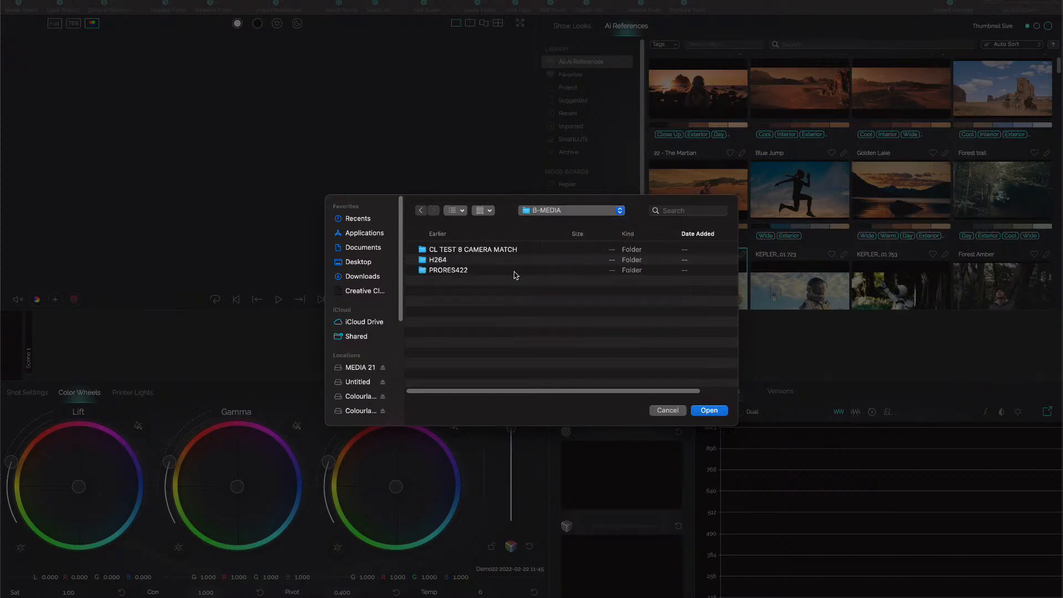
{"action": "double_click", "coordinate": [459, 250]}
{"action": "left_click_drag", "start_coordinate": [486, 317], "coordinate": [457, 252]}
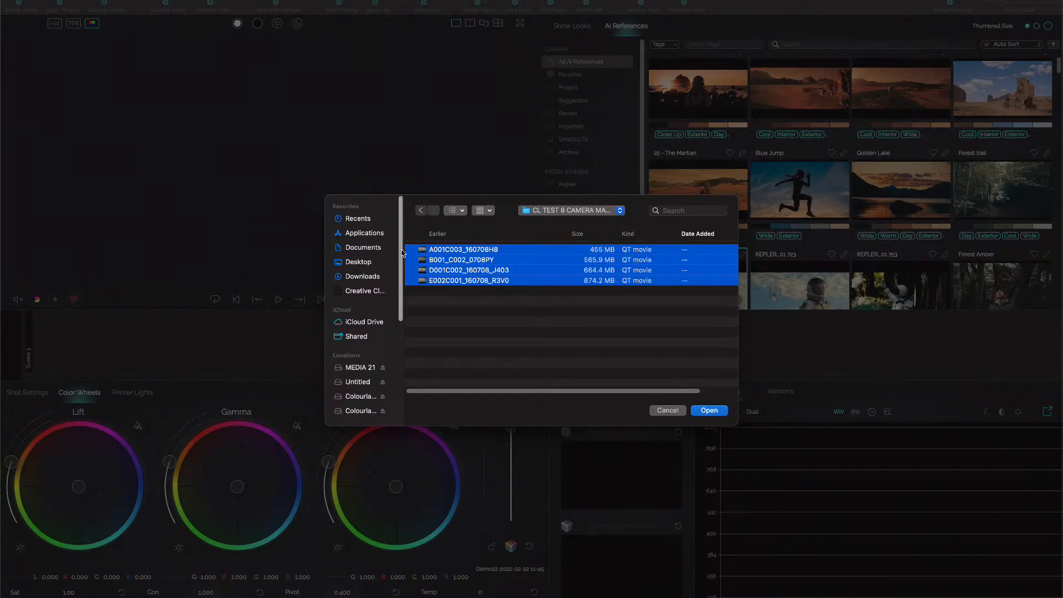
{"action": "left_click", "coordinate": [712, 413]}
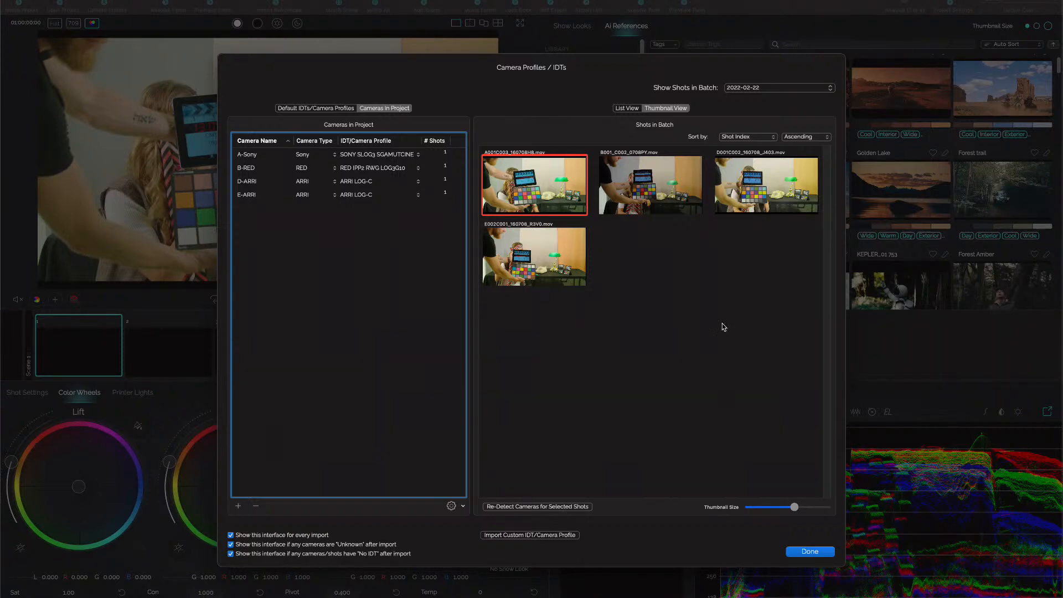
{"action": "left_click", "coordinate": [810, 552]}
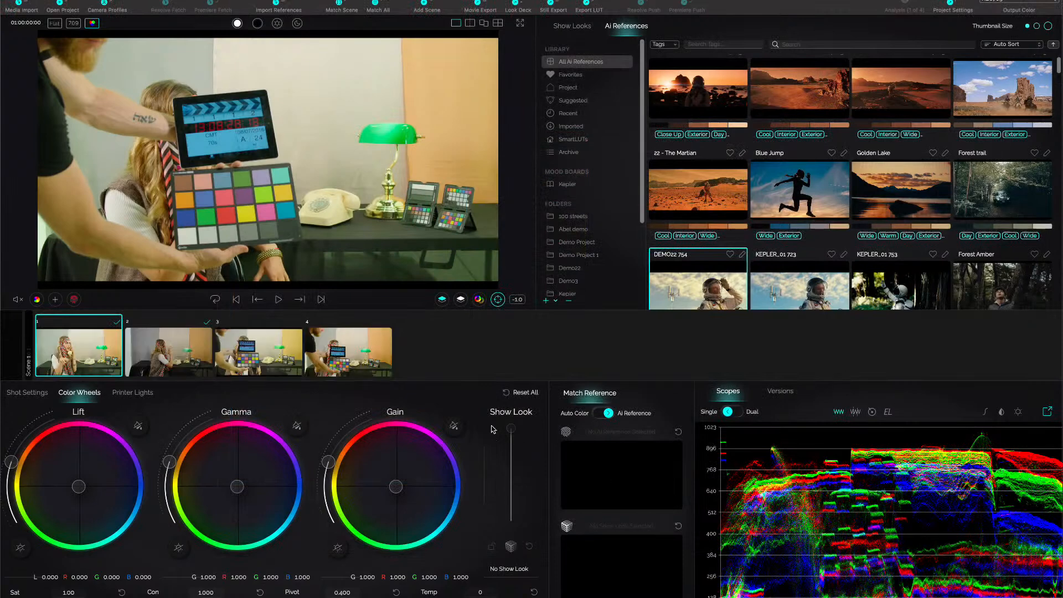
Save shot 4 with its color chart as an AI reference, and look through shots 1 to 3.
{"action": "left_click", "coordinate": [353, 356]}
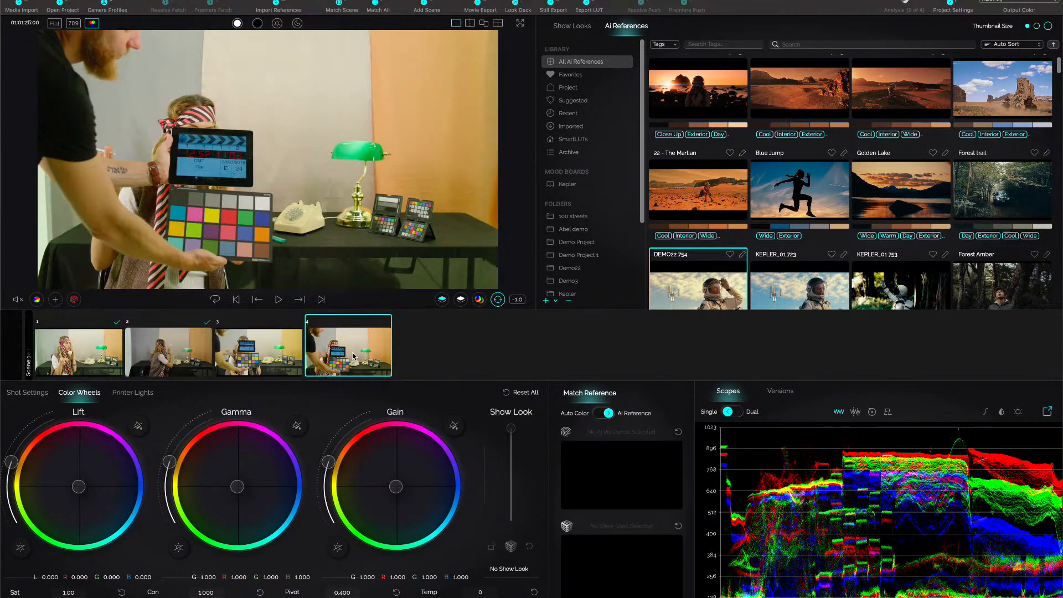
{"action": "left_click", "coordinate": [75, 300]}
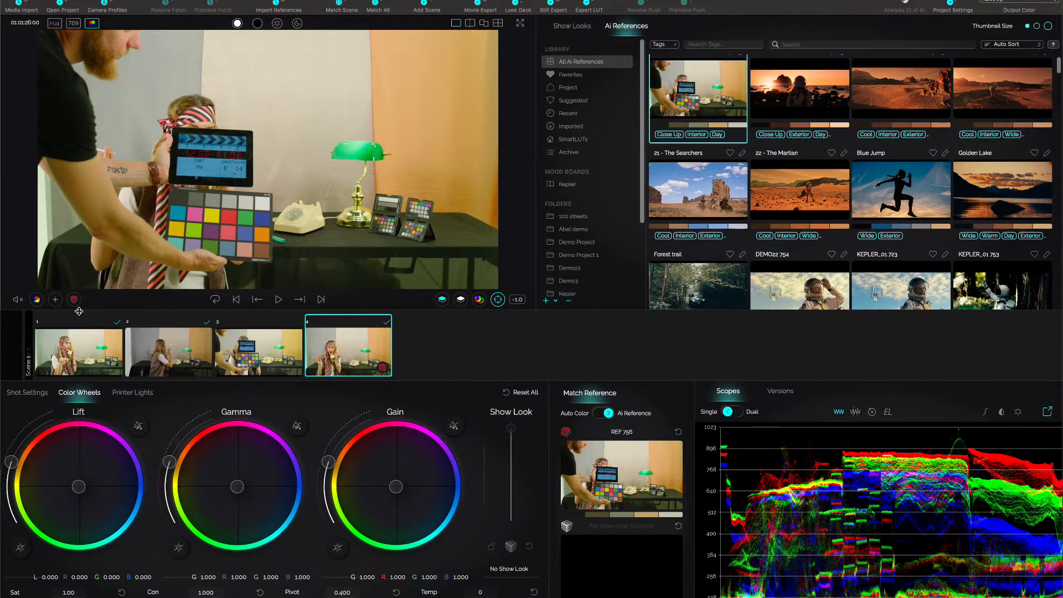
{"action": "left_click", "coordinate": [64, 357]}
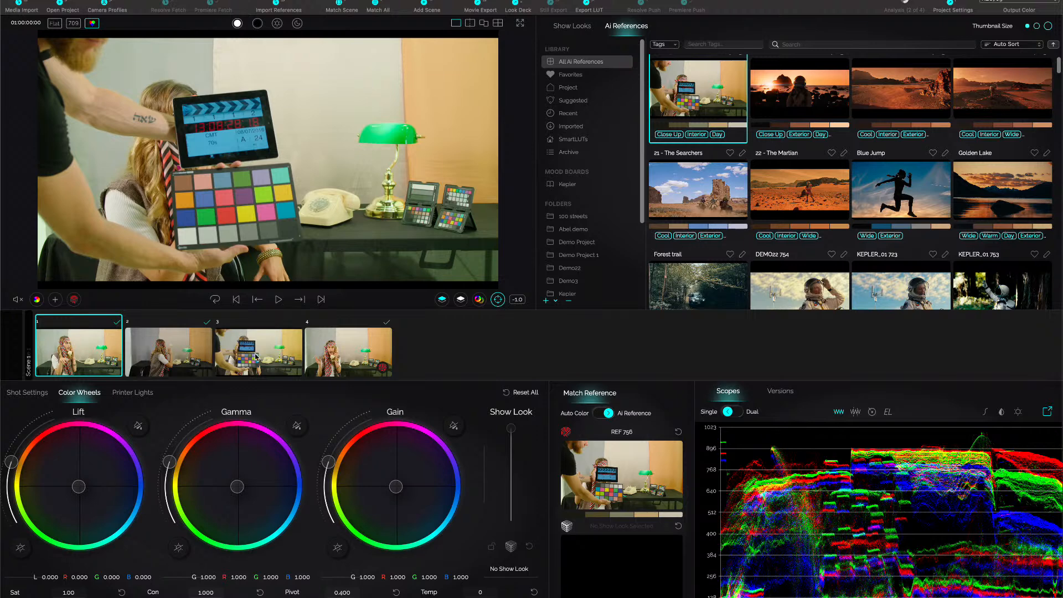
{"action": "left_click", "coordinate": [153, 351]}
{"action": "left_click", "coordinate": [262, 364]}
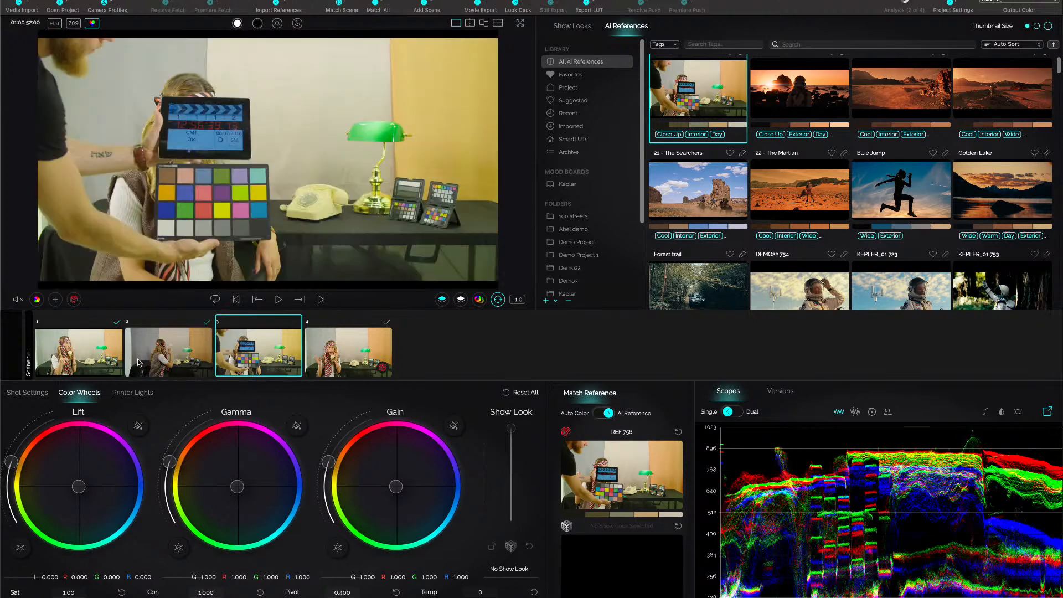
Select shots 1 to 3 together and match them to the reference saved from shot 4.
{"action": "left_click", "coordinate": [95, 363]}
{"action": "left_click", "coordinate": [275, 361]}
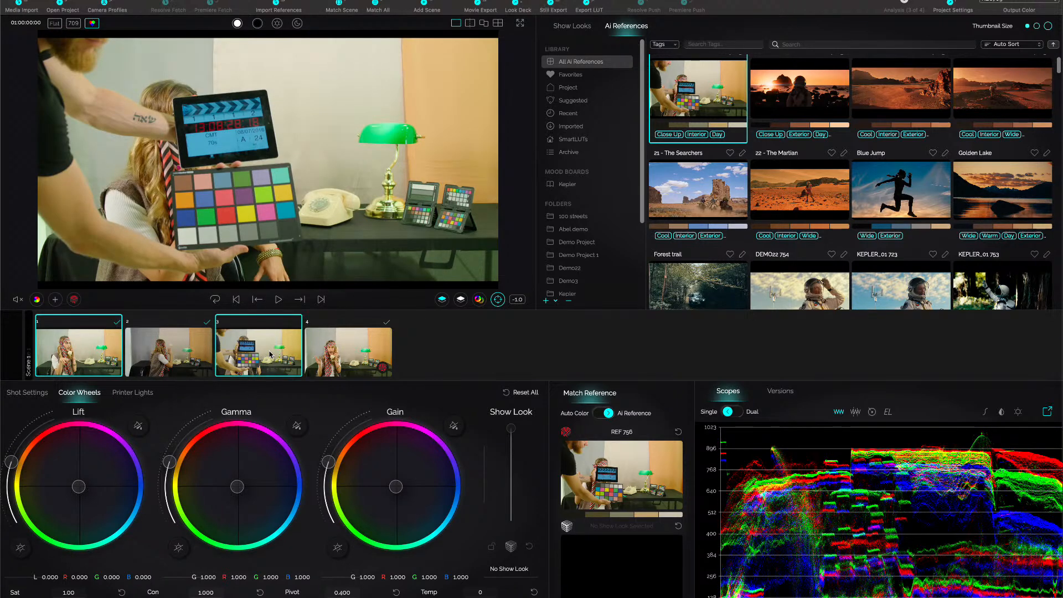
{"action": "left_click", "coordinate": [177, 363], "text": "ctrl"}
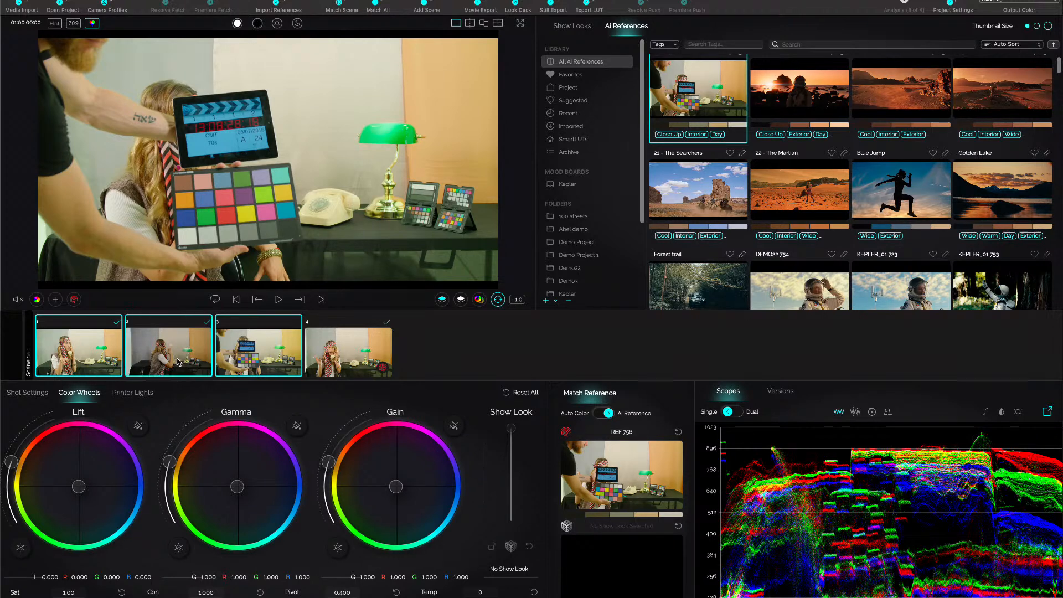
{"action": "left_click", "coordinate": [460, 299]}
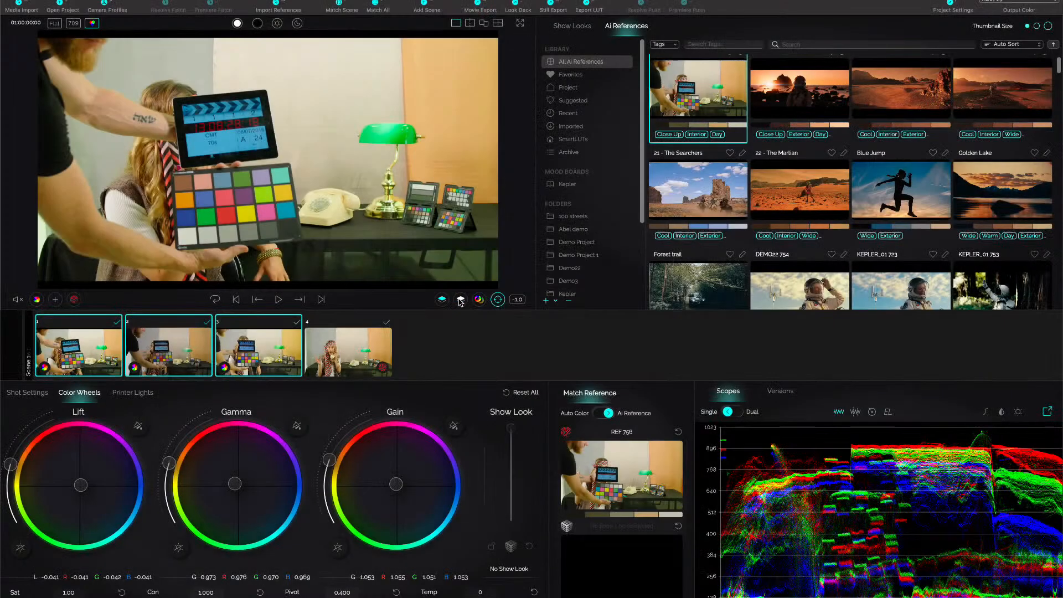
Apply the RGB match model to shot 3 with Color Tune.
{"action": "double_click", "coordinate": [262, 352]}
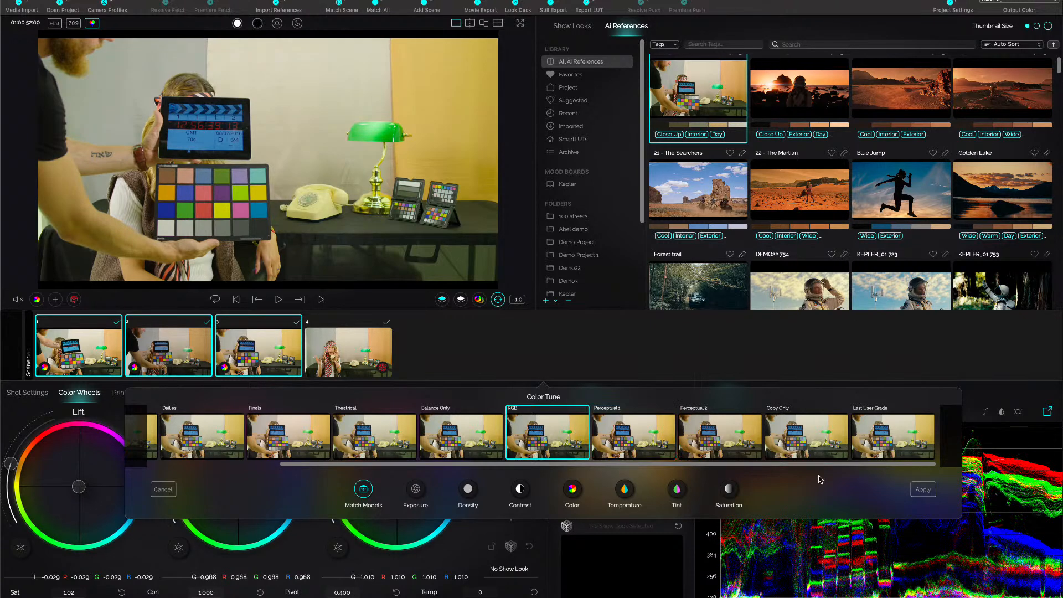
{"action": "left_click", "coordinate": [924, 490]}
Apply the RGB match model to shot 2 with Color Tune.
{"action": "left_click", "coordinate": [179, 359]}
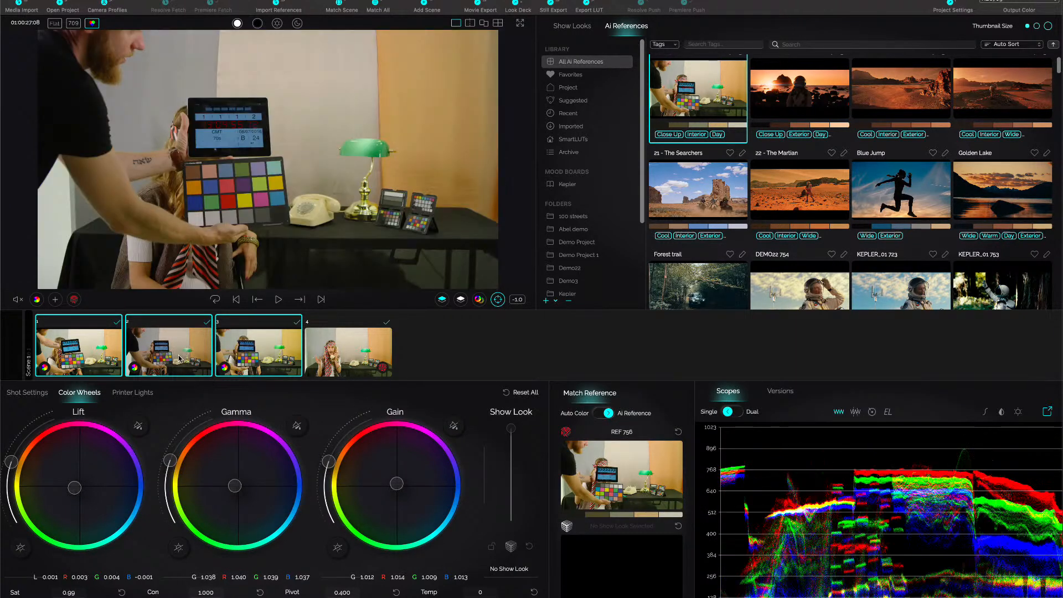
{"action": "double_click", "coordinate": [179, 359]}
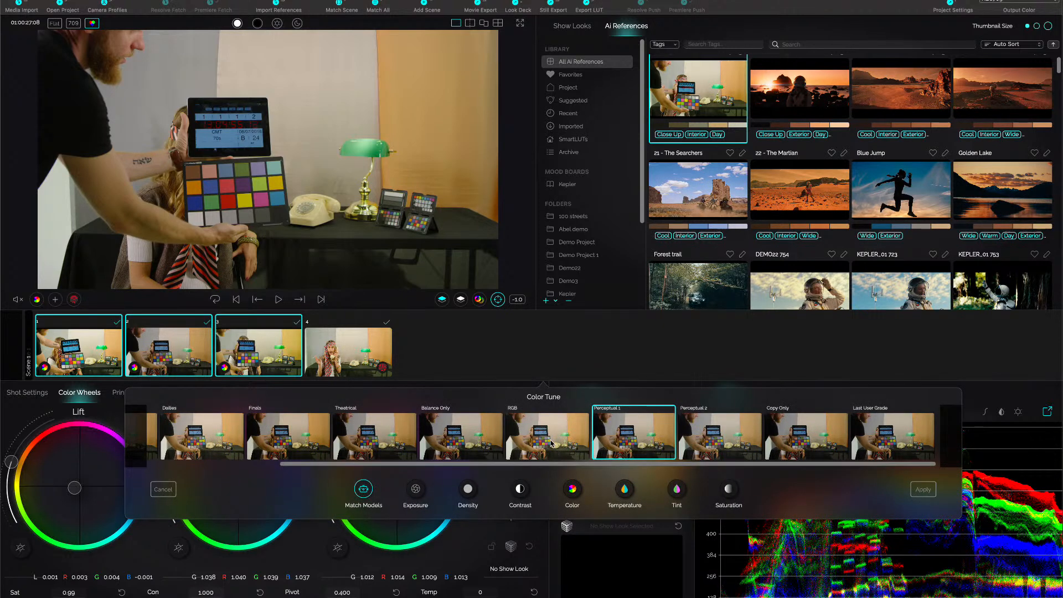
{"action": "left_click", "coordinate": [551, 443]}
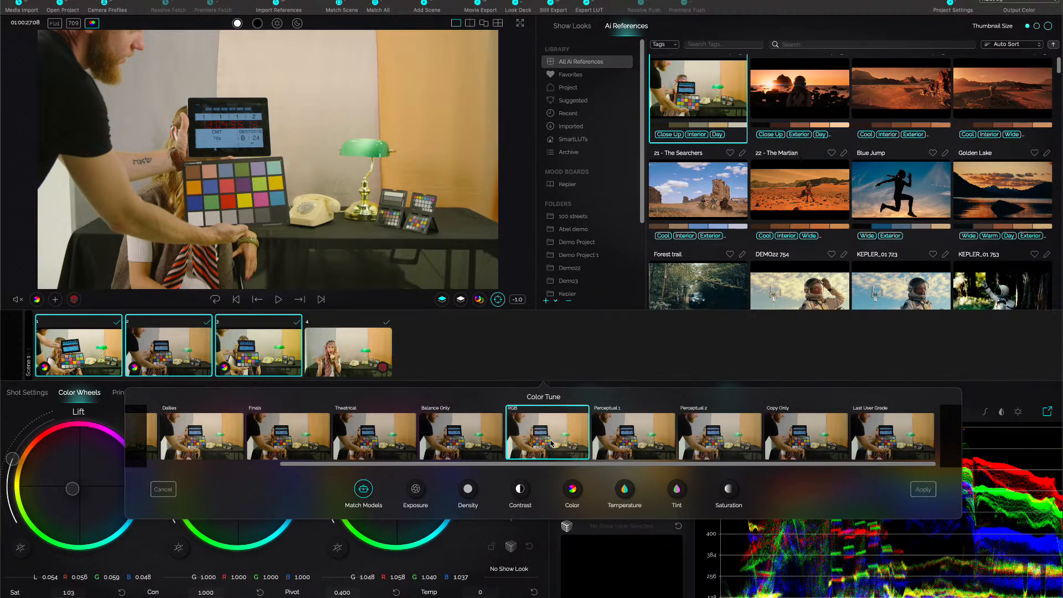
{"action": "left_click", "coordinate": [929, 491]}
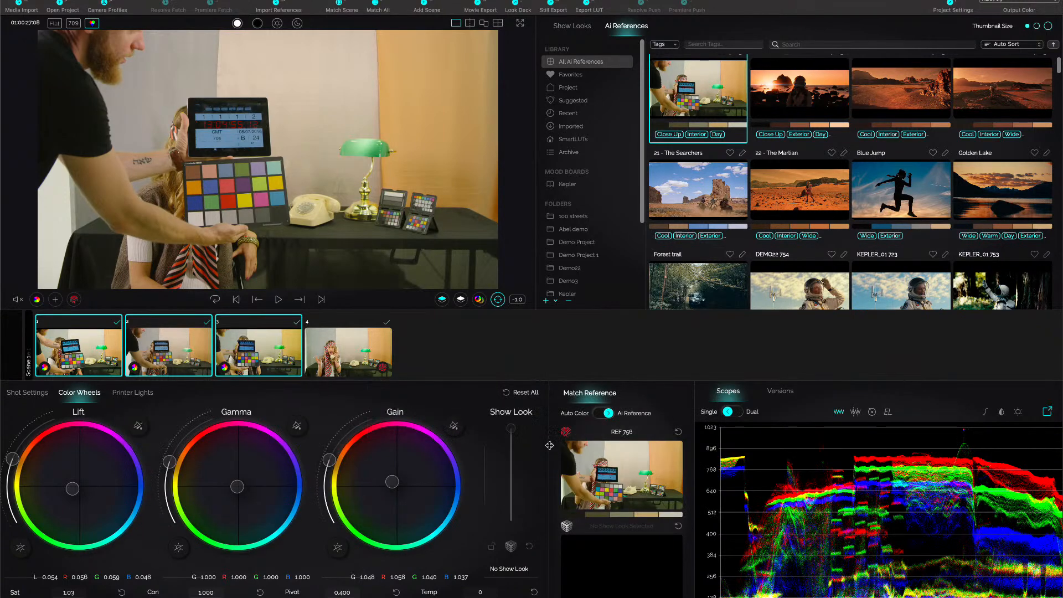
Apply the RGB match model to shot 1 with Color Tune.
{"action": "left_click", "coordinate": [78, 357]}
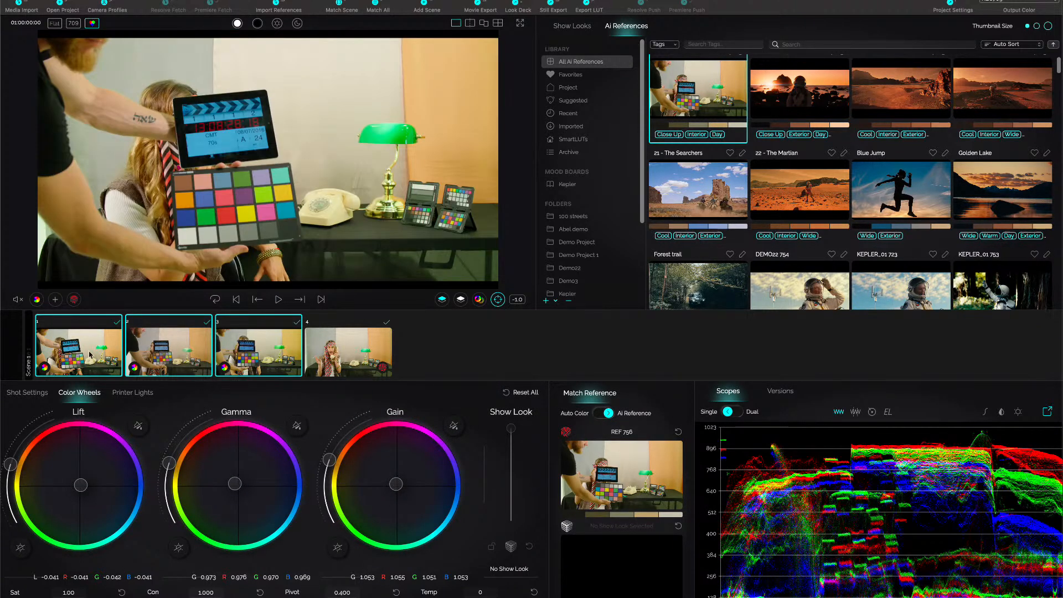
{"action": "double_click", "coordinate": [84, 351]}
{"action": "left_click", "coordinate": [571, 444]}
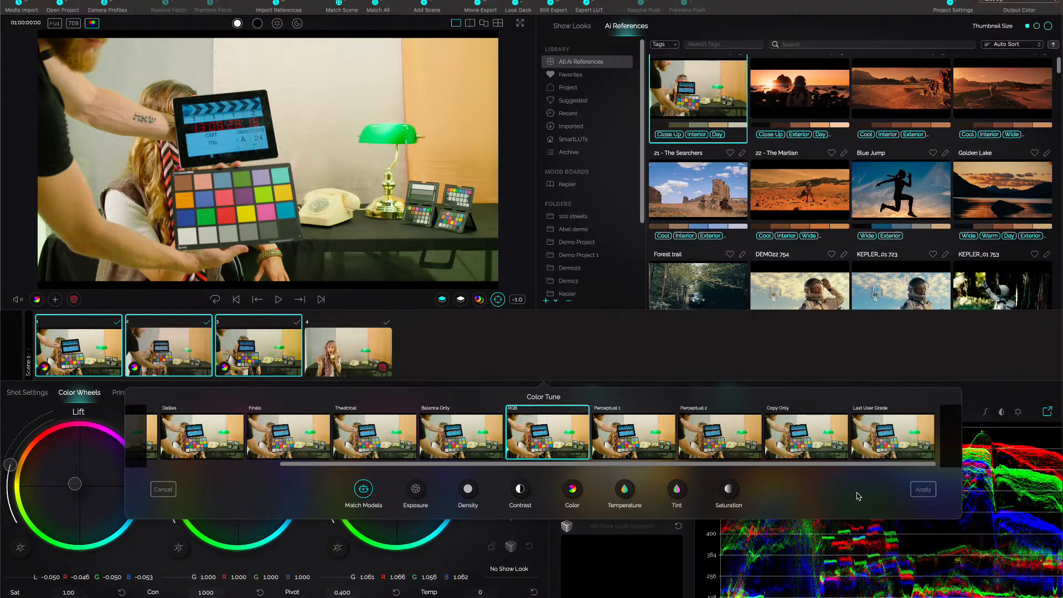
{"action": "left_click", "coordinate": [924, 489]}
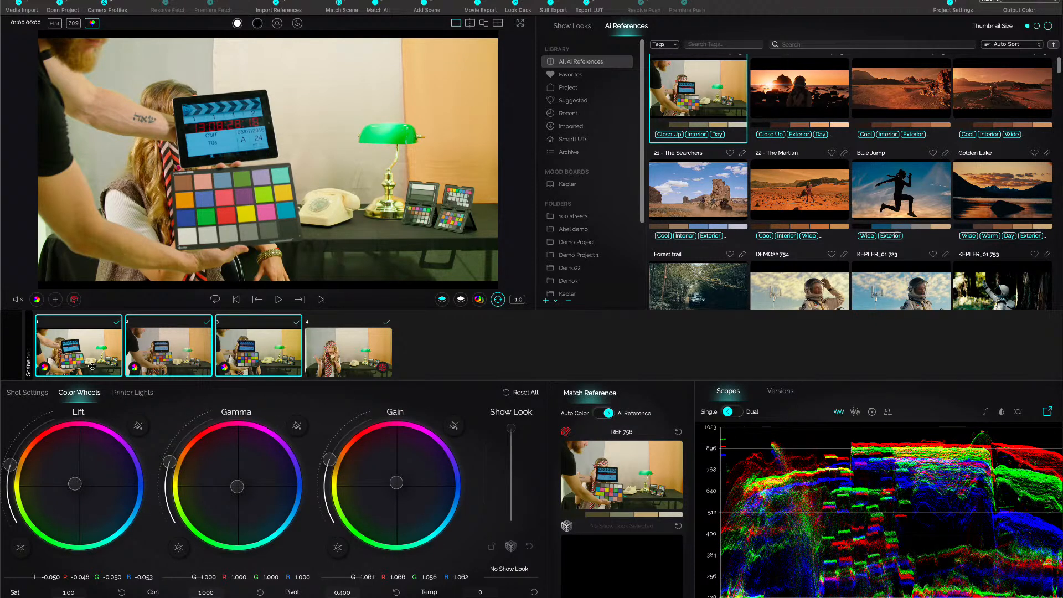
Compare the matched shots 1 to 3 with reference shot 4 by viewing them one after another.
{"action": "left_click", "coordinate": [161, 362]}
{"action": "left_click", "coordinate": [252, 363]}
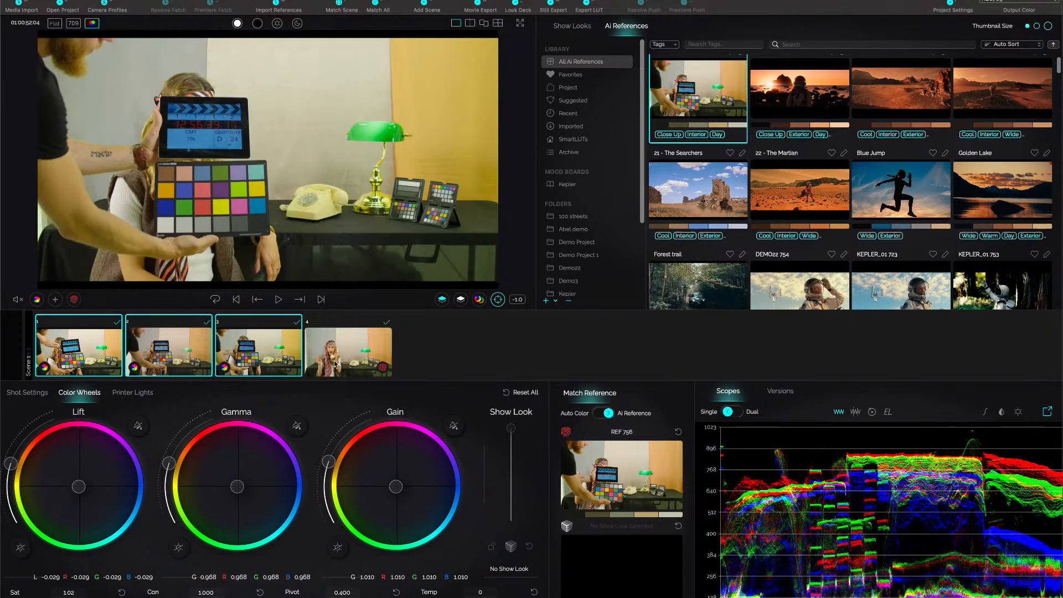
{"action": "left_click", "coordinate": [339, 365]}
{"action": "left_click", "coordinate": [255, 360]}
{"action": "left_click", "coordinate": [147, 347]}
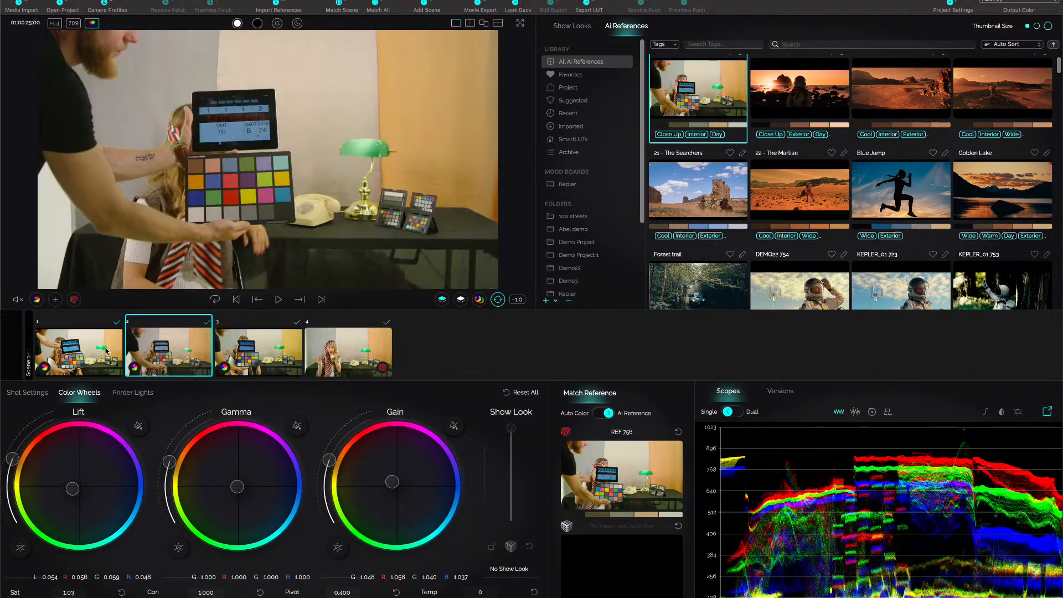
{"action": "left_click", "coordinate": [89, 358]}
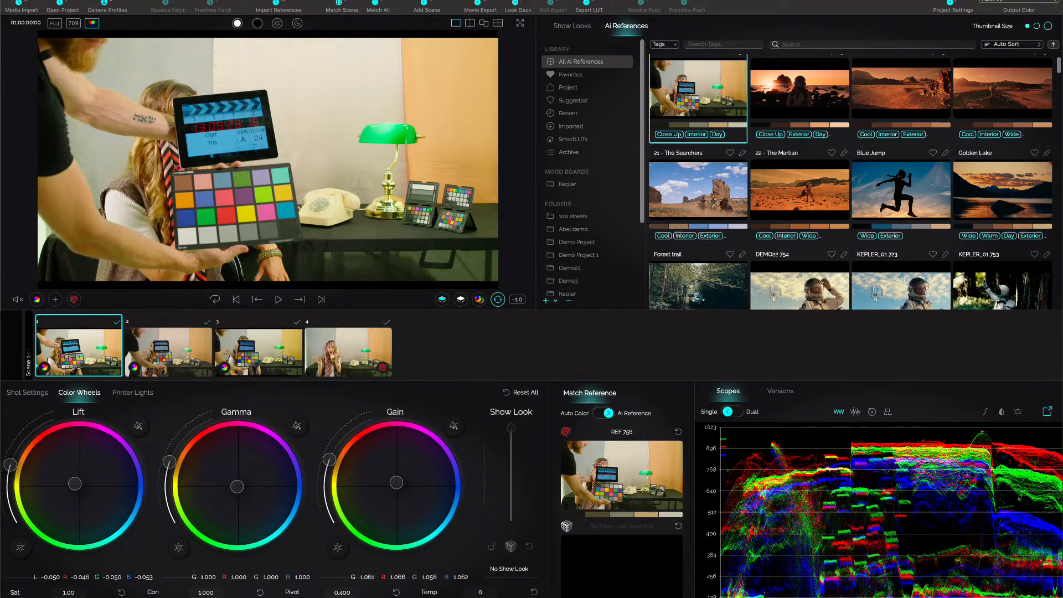
Open the recent project Kepler_01.cld without saving the current camera match project.
{"action": "left_click", "coordinate": [83, 0]}
{"action": "mouse_move", "coordinate": [96, 12]}
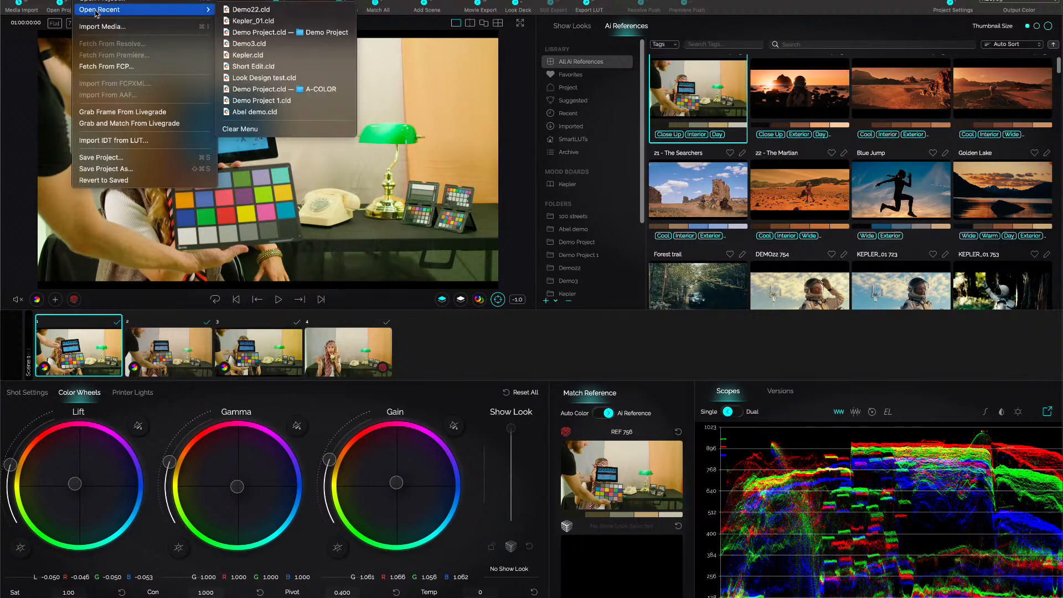
{"action": "left_click", "coordinate": [271, 21]}
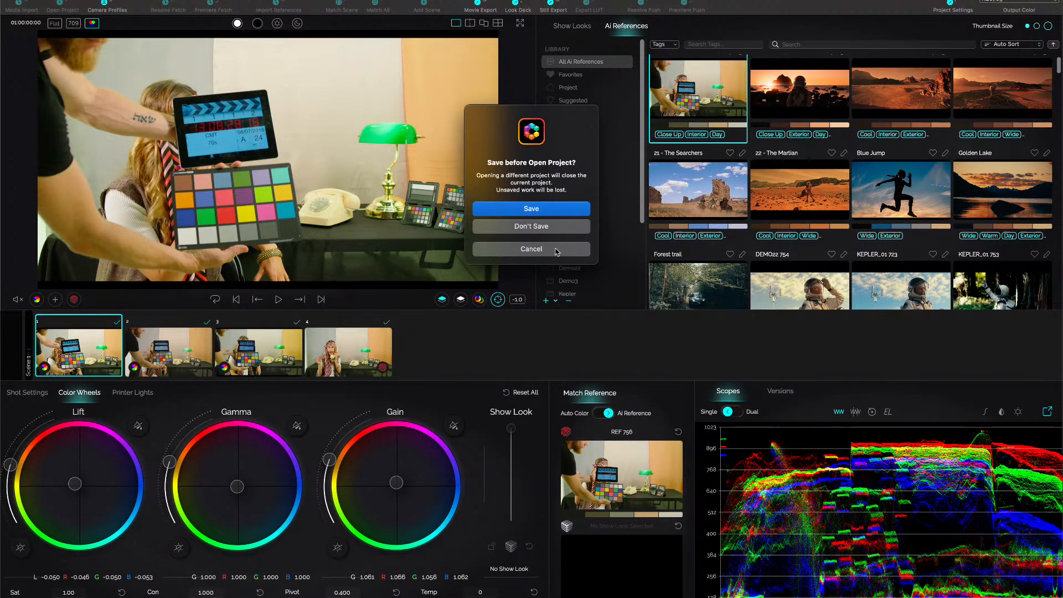
{"action": "left_click", "coordinate": [542, 226]}
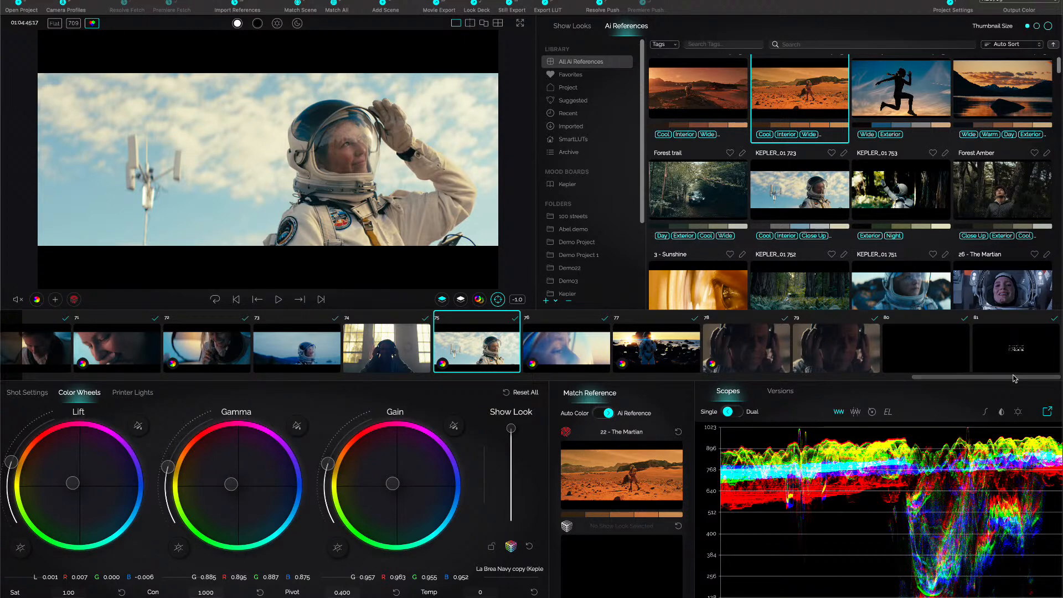
Look through the opening shots in timeline order, from shot 3 on to shot 19.
{"action": "left_click_drag", "start_coordinate": [1014, 377], "coordinate": [94, 394]}
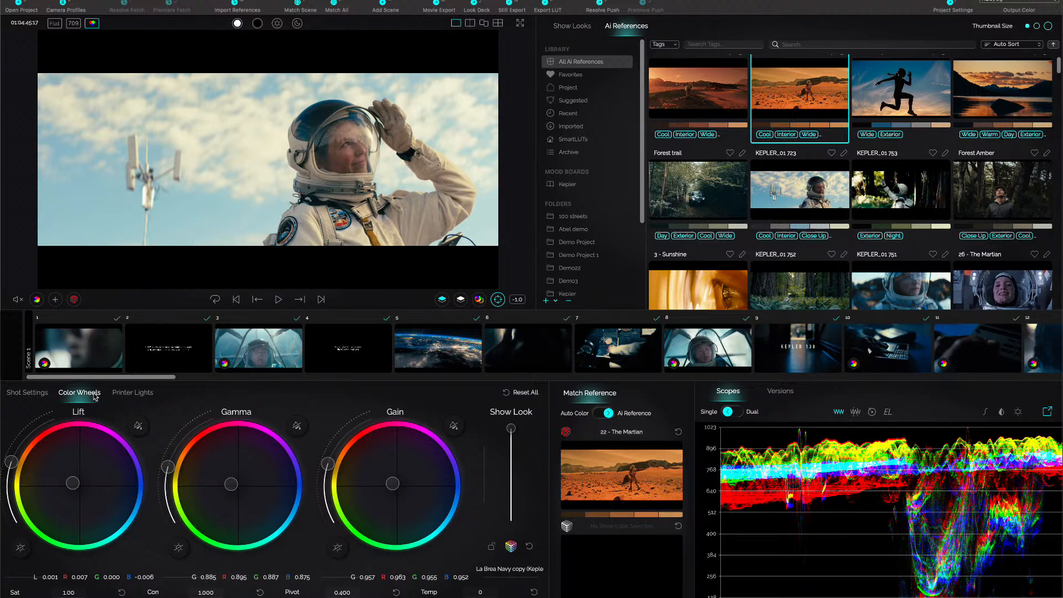
{"action": "left_click", "coordinate": [263, 356]}
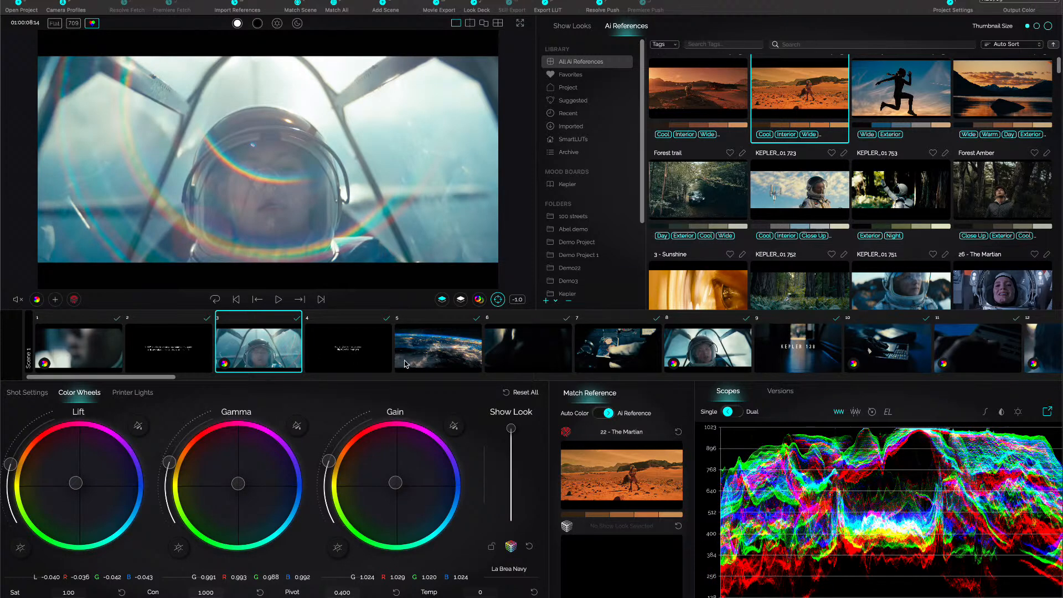
{"action": "left_click", "coordinate": [424, 358]}
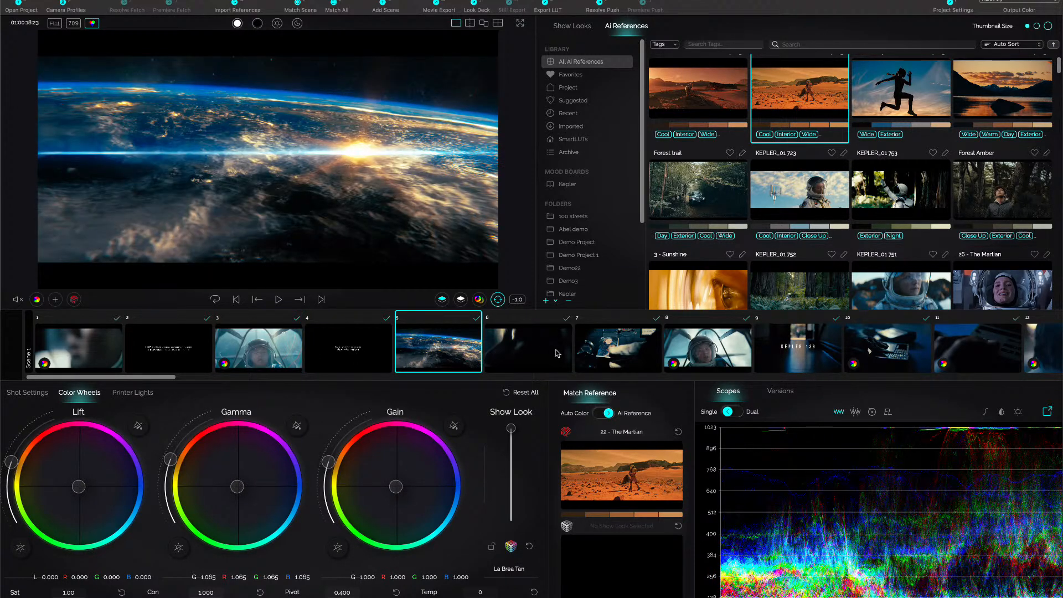
{"action": "key", "text": "Down"}
{"action": "key", "text": "Down"}
{"action": "key", "text": "Down"}
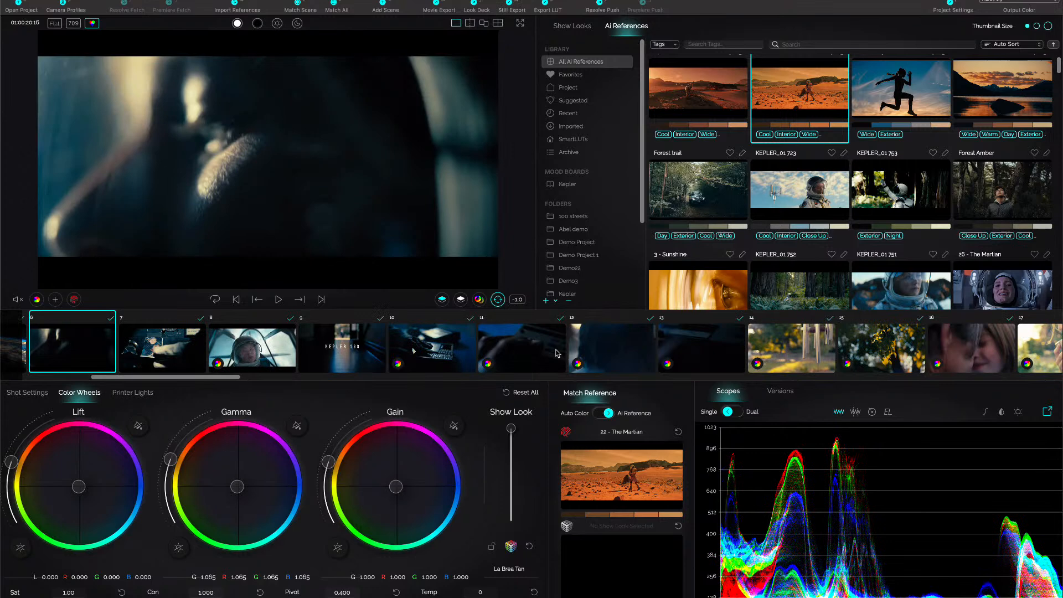
{"action": "key", "text": "Down"}
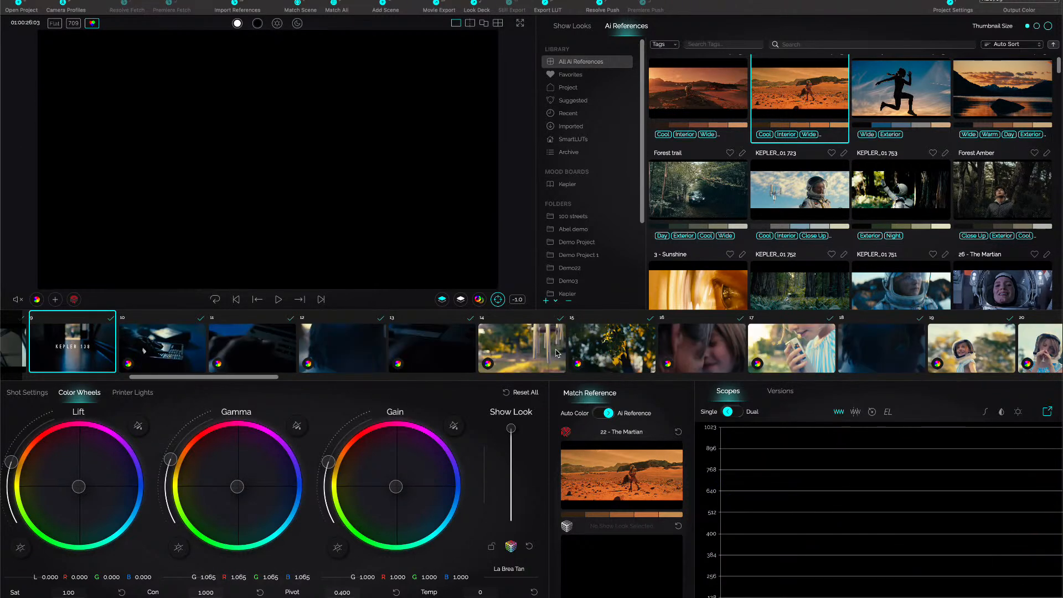
{"action": "key", "text": "Down"}
{"action": "key", "text": "Down"}
{"action": "key", "text": "Down"}
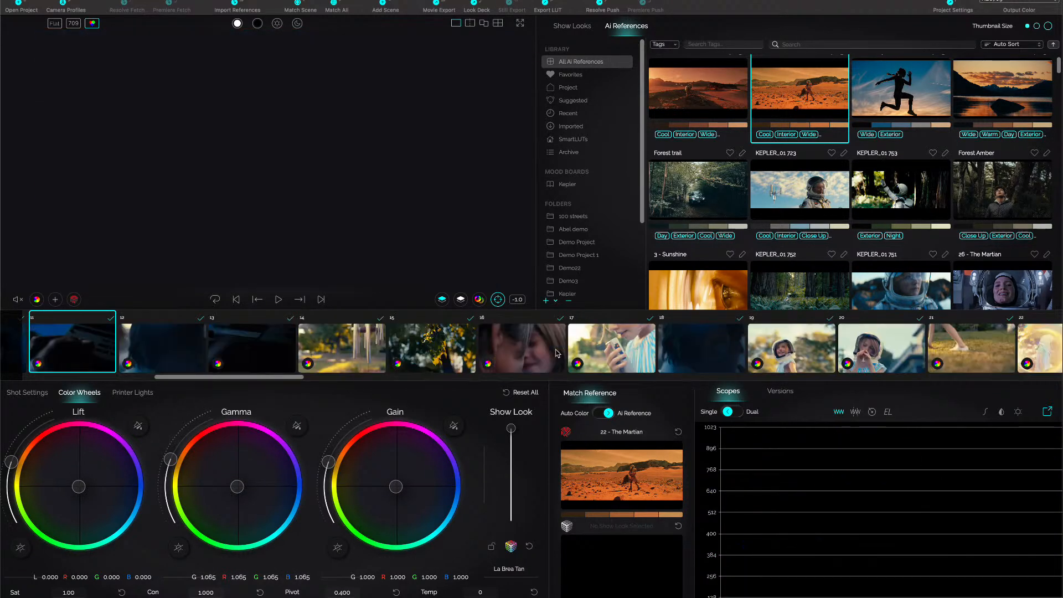
{"action": "key", "text": "Down"}
{"action": "key", "text": "Down"}
{"action": "key", "text": "Down"}
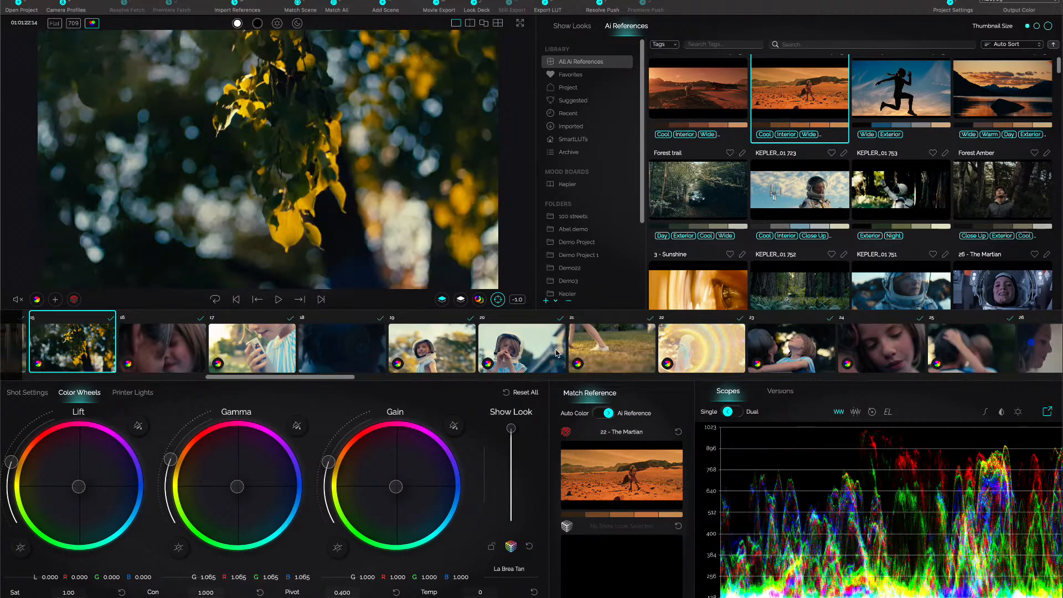
{"action": "key", "text": "Down"}
{"action": "key", "text": "Down"}
{"action": "key", "text": "Down"}
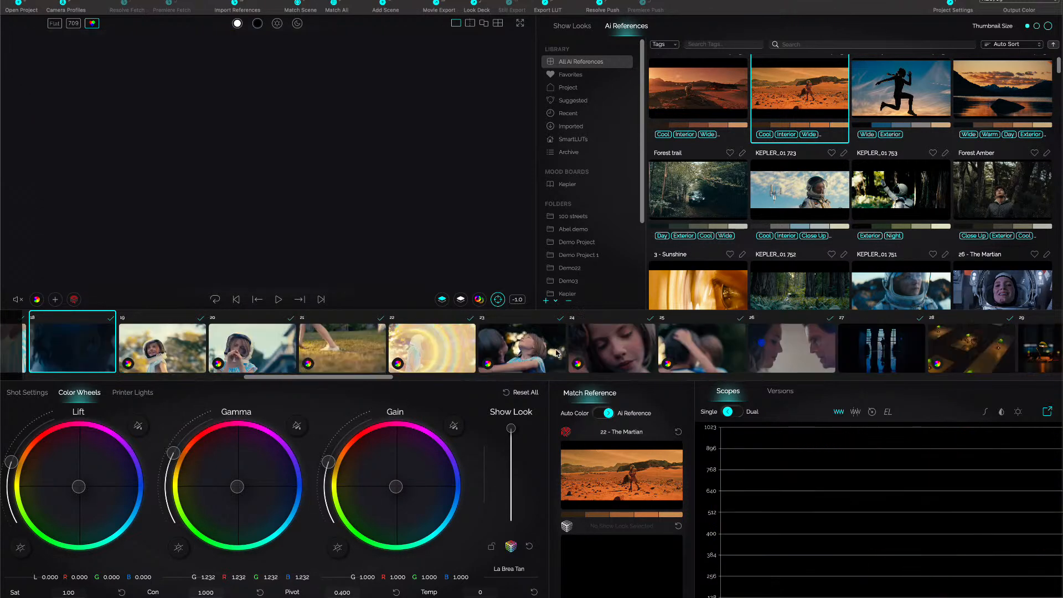
{"action": "key", "text": "Down"}
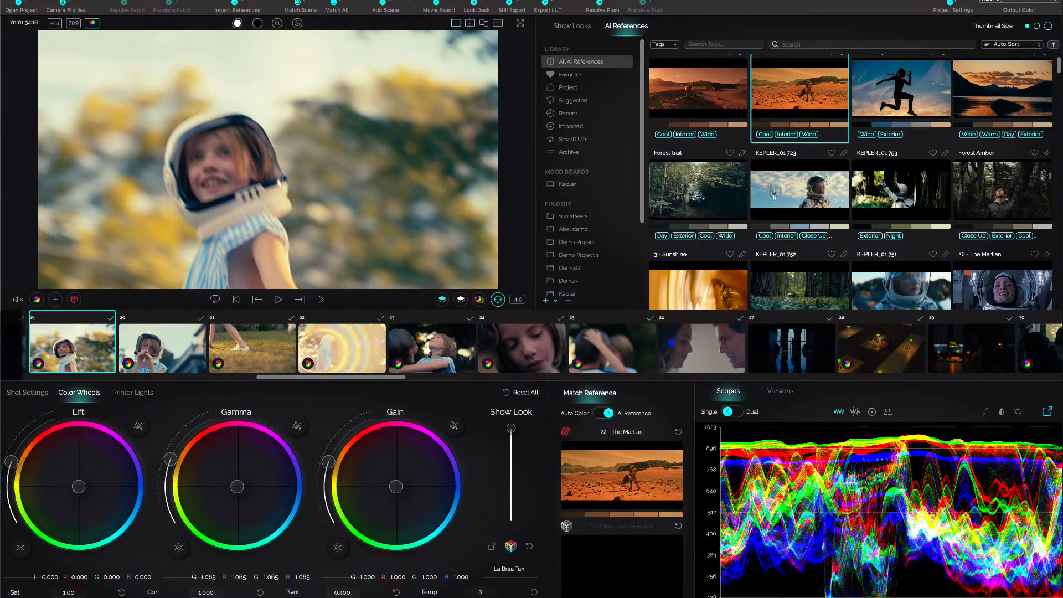
Reorder the timeline by visual similarity to shot 19 with Timeline Intelligence, and return to the start of the timeline.
{"action": "key", "text": "t"}
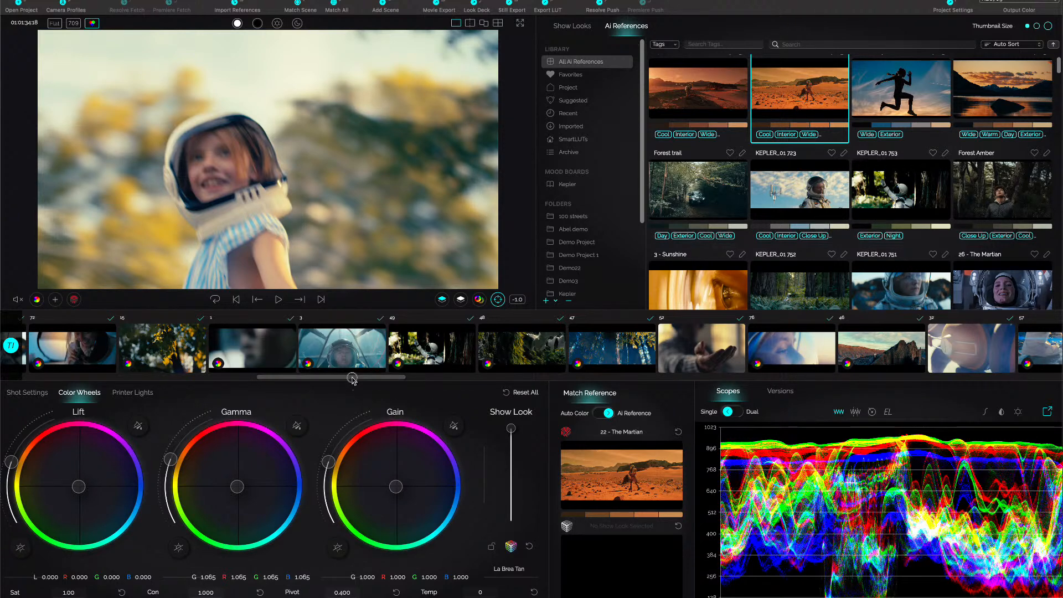
{"action": "left_click_drag", "start_coordinate": [353, 378], "coordinate": [78, 378]}
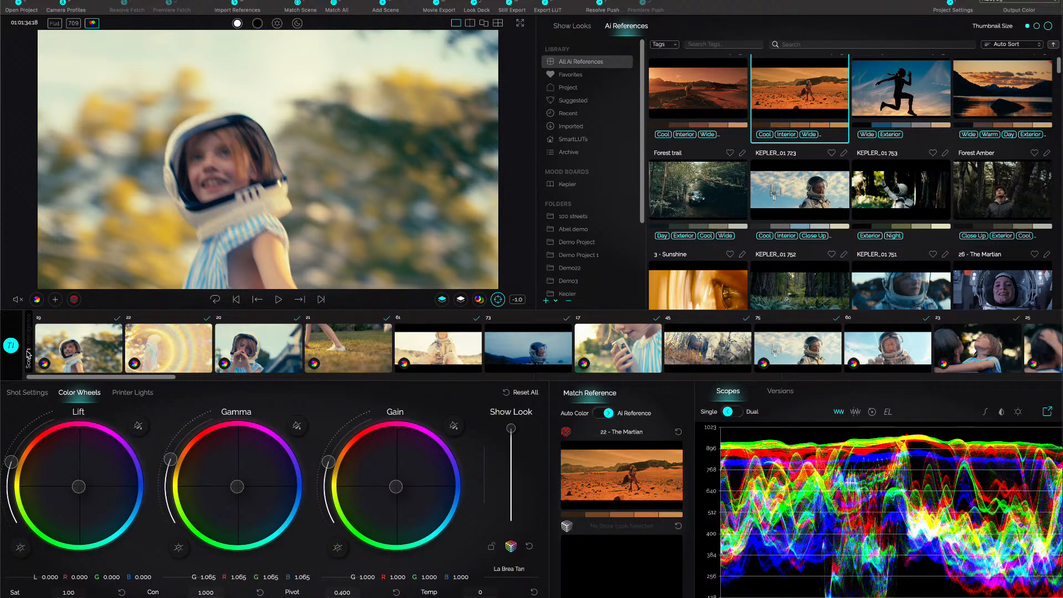
{"action": "key", "text": "ctrl+a"}
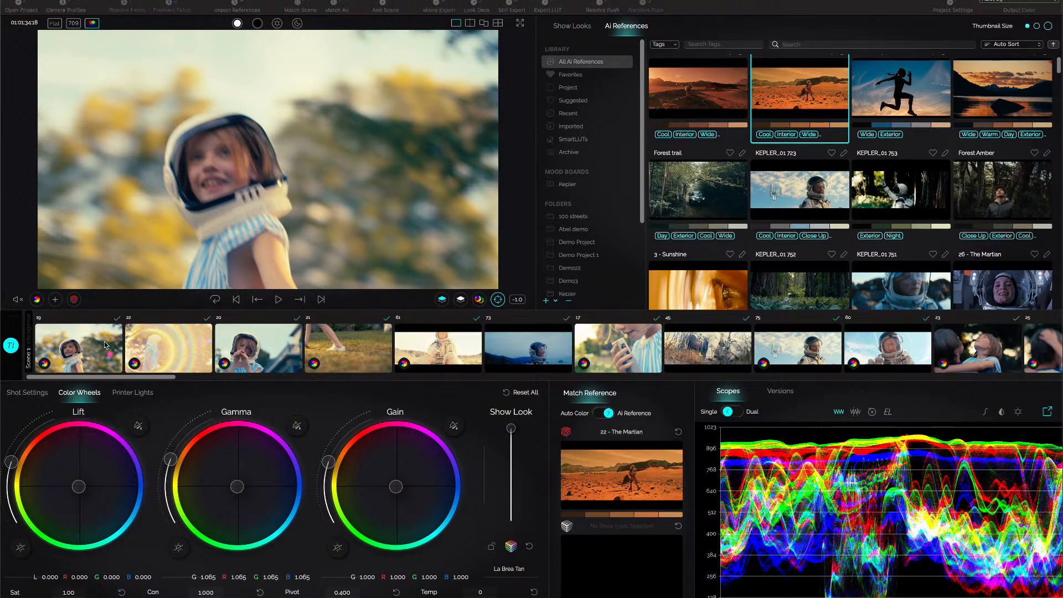
{"action": "mouse_move", "coordinate": [155, 348]}
{"action": "left_mouse_down"}
{"action": "mouse_move", "coordinate": [65, 354]}
{"action": "mouse_move", "coordinate": [38, 337]}
{"action": "mouse_move", "coordinate": [75, 371]}
{"action": "left_mouse_up"}
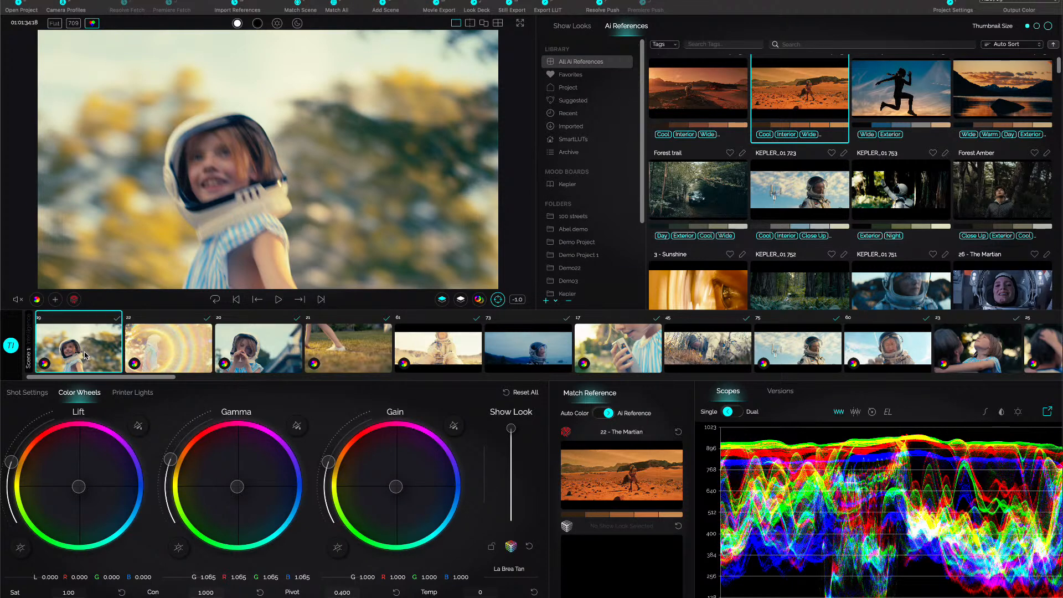
Examine the reordered shots 22, 20, 21 and 61, and browse the AI references library.
{"action": "left_click", "coordinate": [139, 355]}
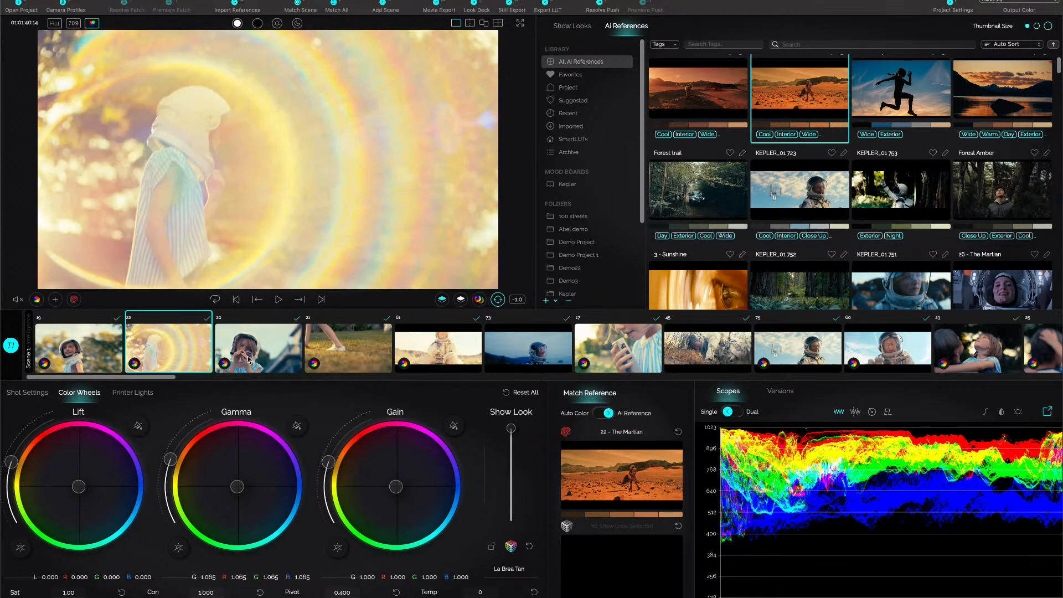
{"action": "left_click", "coordinate": [247, 358]}
{"action": "left_click", "coordinate": [326, 361]}
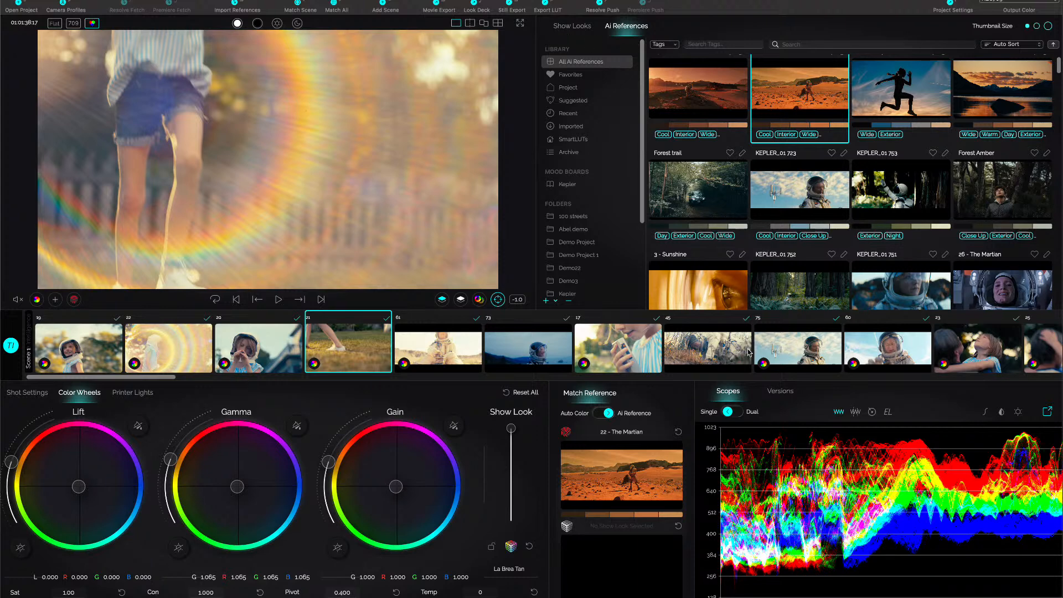
{"action": "scroll", "coordinate": [727, 190], "scroll_direction": "up", "scroll_amount": 1}
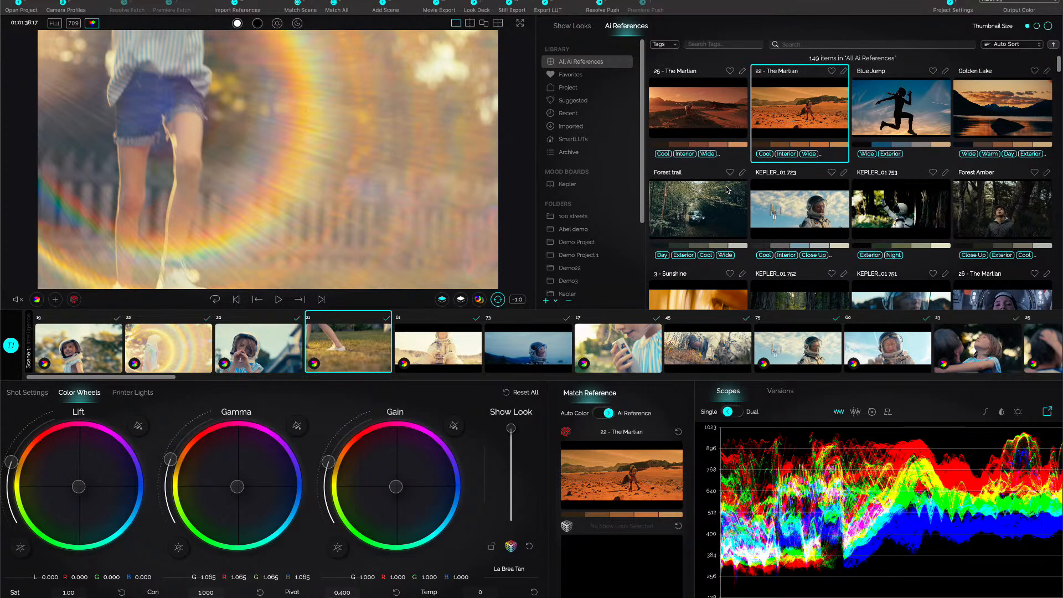
{"action": "scroll", "coordinate": [727, 190], "scroll_direction": "down", "scroll_amount": 5}
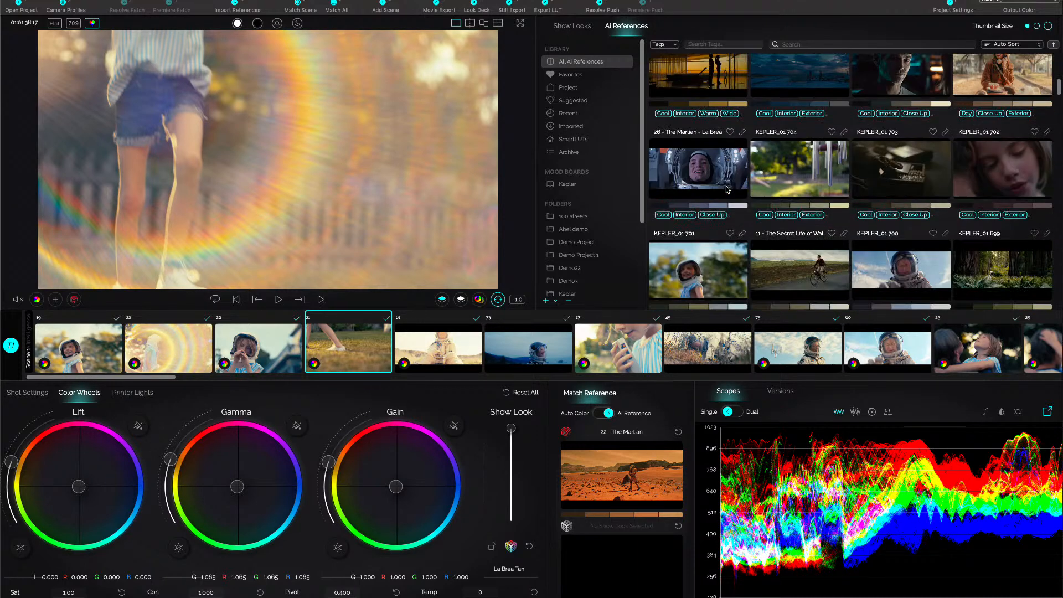
{"action": "scroll", "coordinate": [728, 189], "scroll_direction": "up", "scroll_amount": 5}
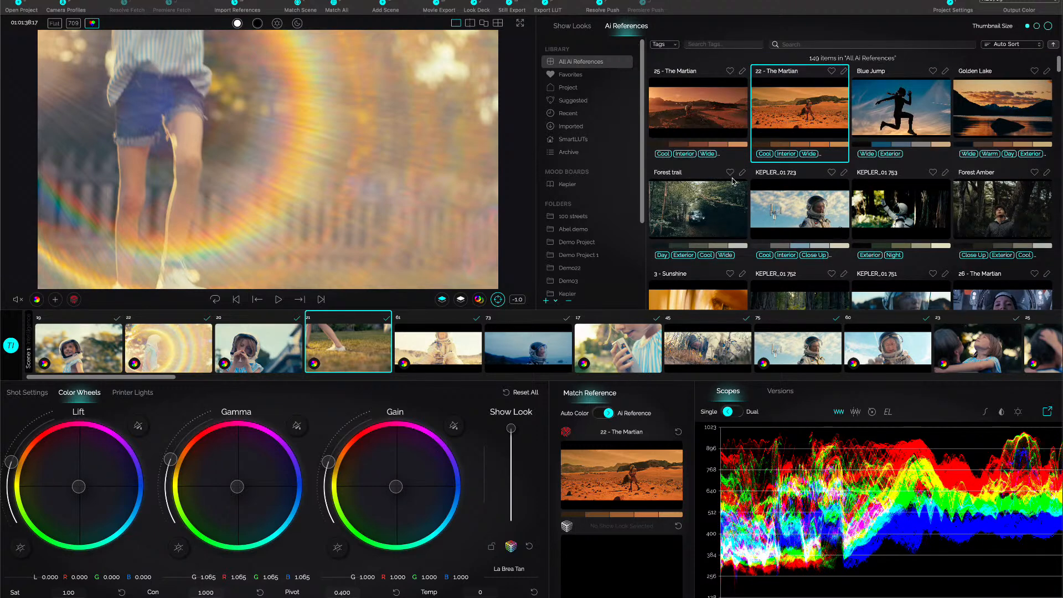
{"action": "left_click", "coordinate": [434, 351]}
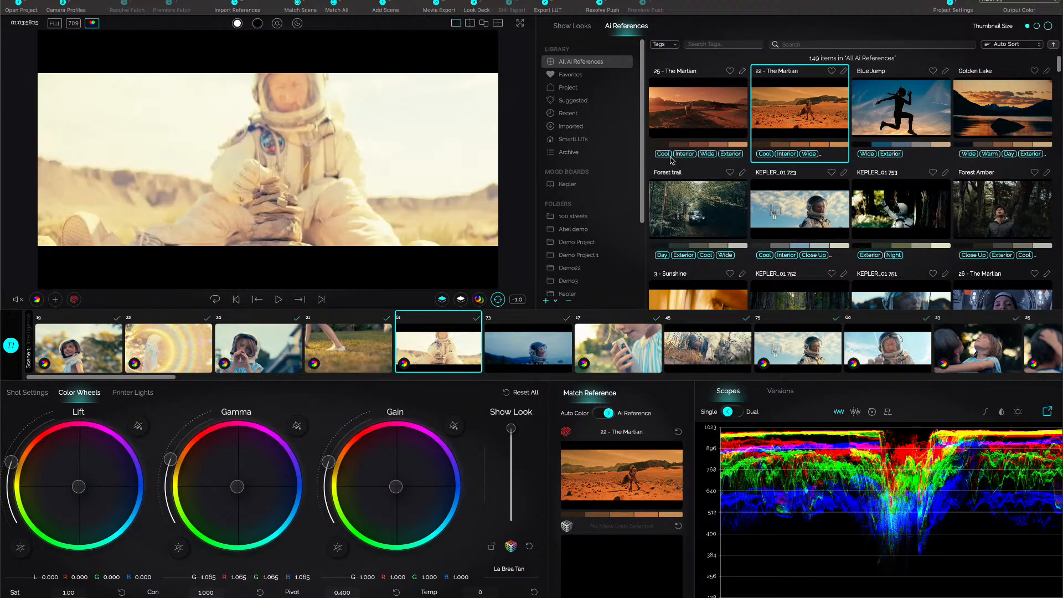
Open the Timeline Intelligence view and browse all shots back towards the beginning of the film.
{"action": "left_click", "coordinate": [572, 27]}
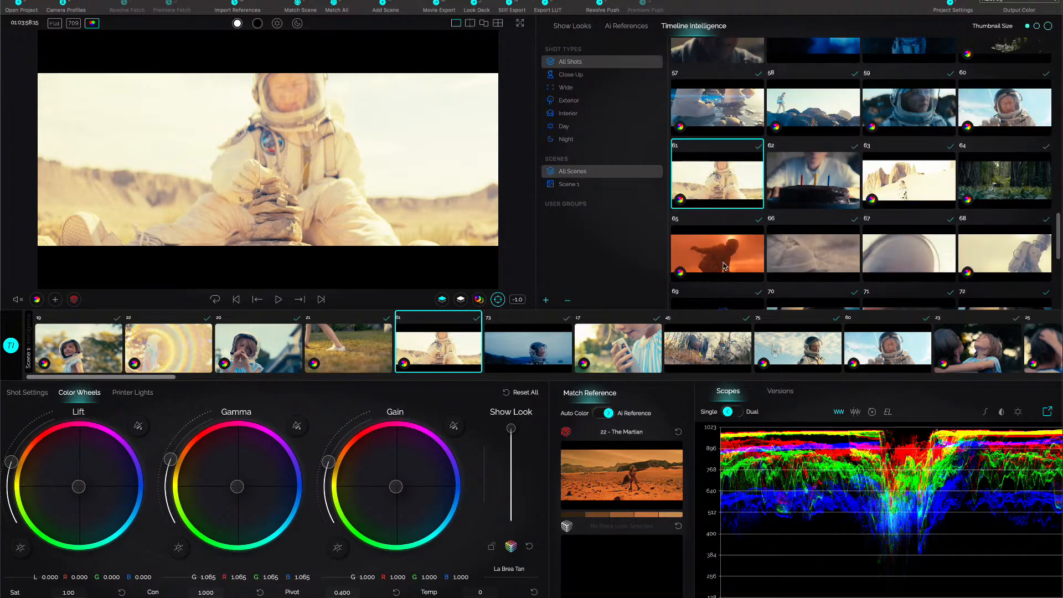
{"action": "scroll", "coordinate": [823, 177], "scroll_direction": "up", "scroll_amount": 5}
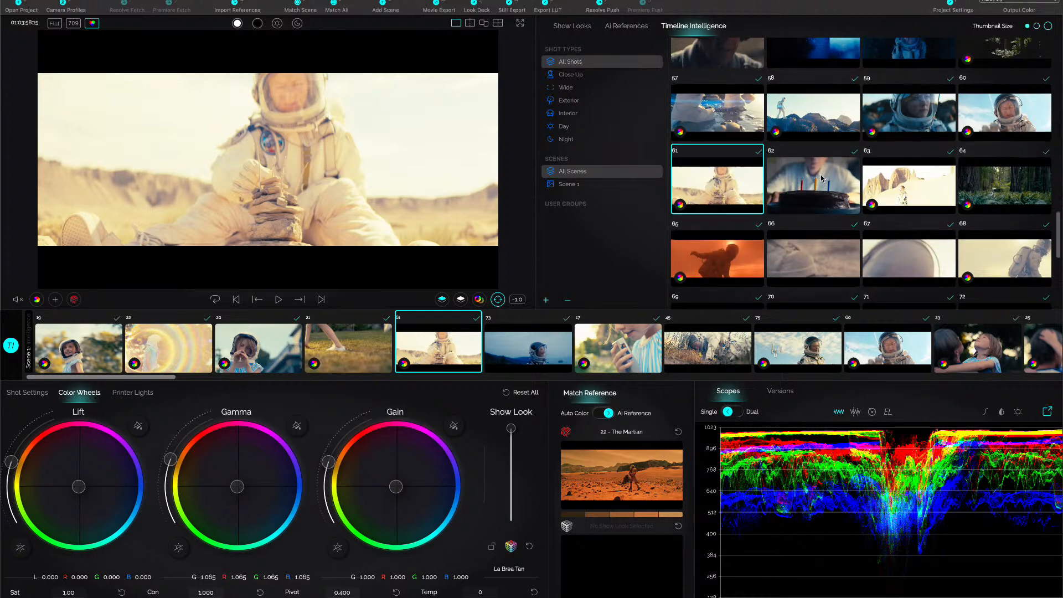
{"action": "scroll", "coordinate": [823, 179], "scroll_direction": "up", "scroll_amount": 10}
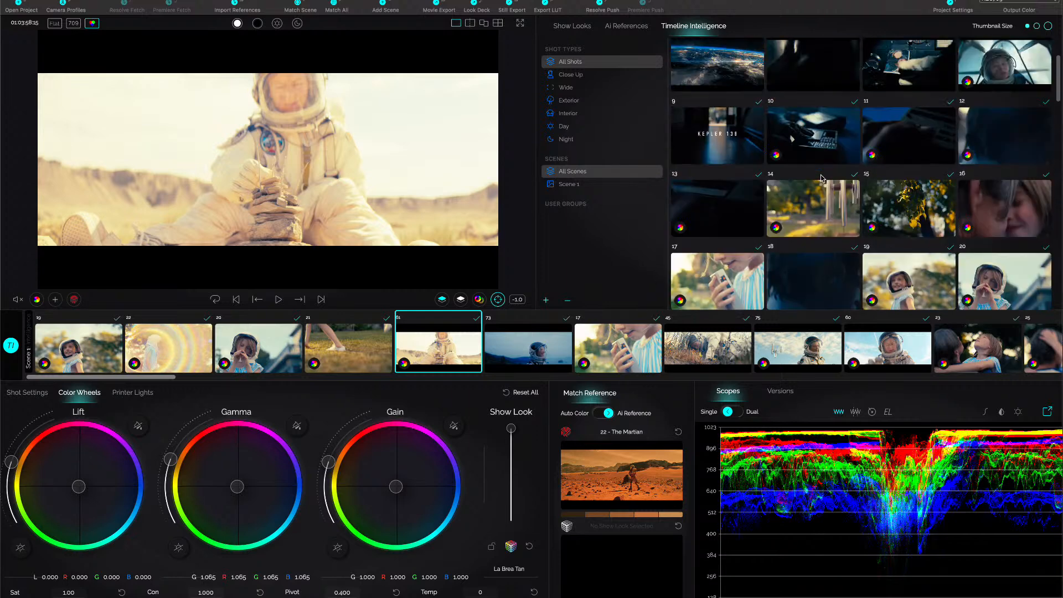
Reorder the timeline by visual similarity to shot 3 in Timeline Intelligence.
{"action": "scroll", "coordinate": [805, 108], "scroll_direction": "up", "scroll_amount": 1}
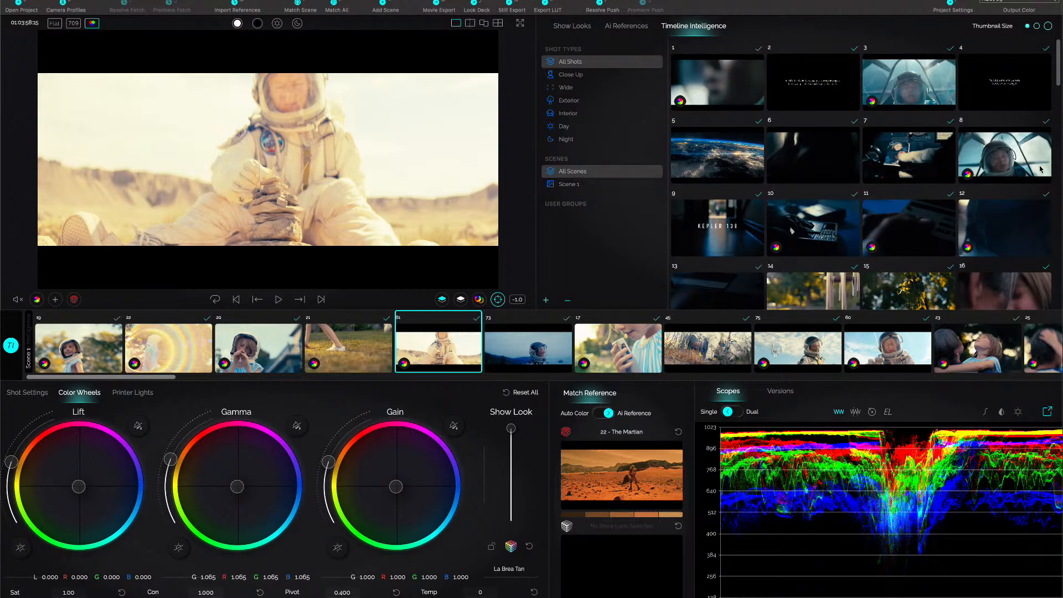
{"action": "left_click", "coordinate": [913, 88]}
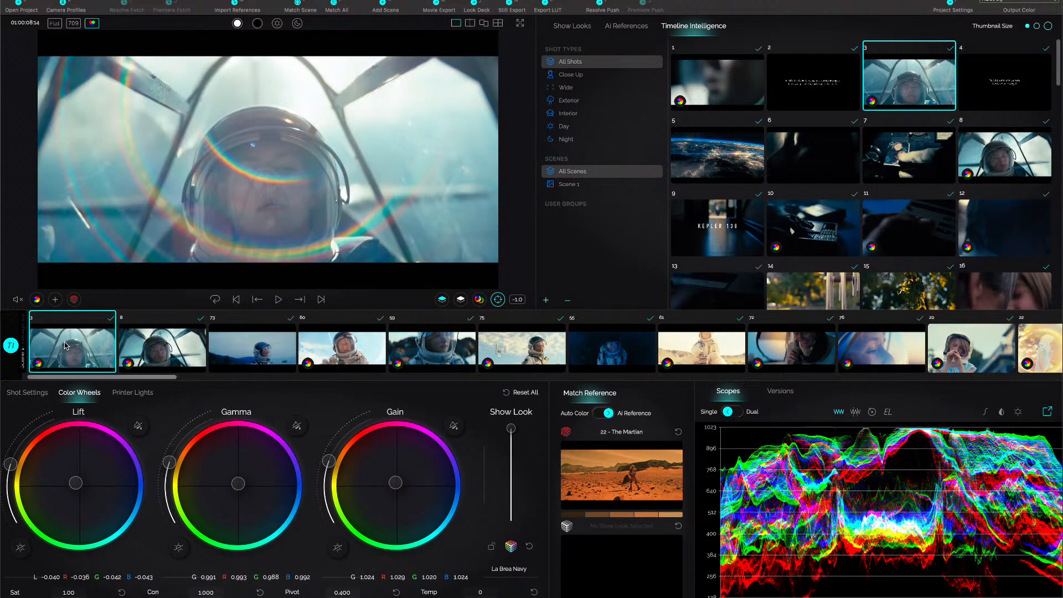
{"action": "key", "text": "Down"}
{"action": "key", "text": "Up"}
Examine the similar astronaut shots 8, 73, 60, 59 and 75, comparing shot 59 with its neighbours.
{"action": "left_click", "coordinate": [132, 349]}
{"action": "left_click", "coordinate": [228, 358]}
{"action": "left_click", "coordinate": [325, 355]}
{"action": "left_click", "coordinate": [413, 355]}
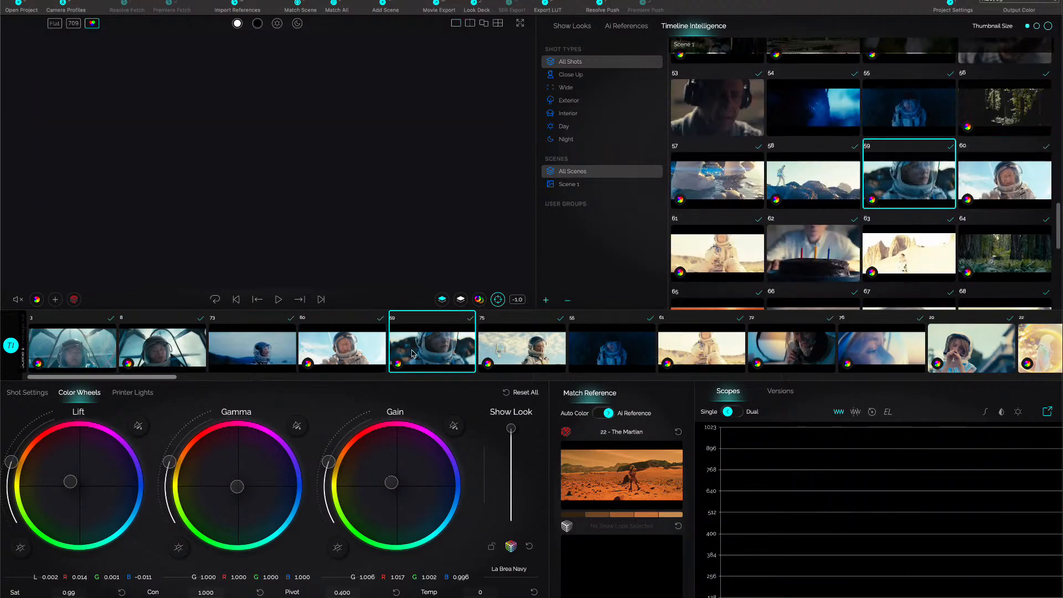
{"action": "left_click", "coordinate": [509, 355]}
{"action": "left_click", "coordinate": [436, 363]}
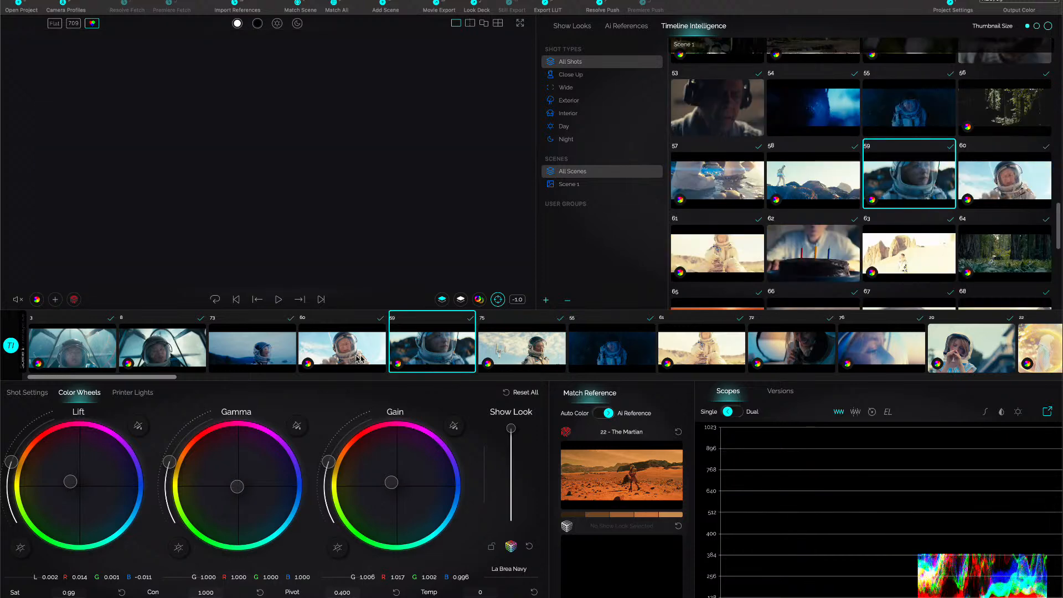
{"action": "left_click", "coordinate": [358, 359]}
{"action": "left_click", "coordinate": [488, 360]}
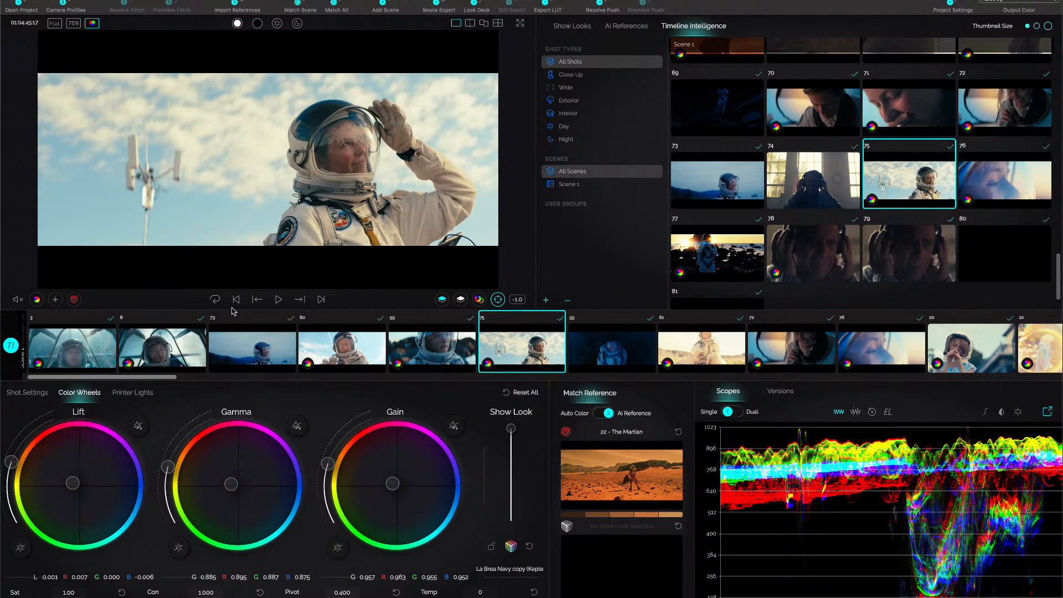
Save shot 75 as an AI reference and match shots 59, 60, 8 and 3 to it, leaving shot 73 out.
{"action": "left_click", "coordinate": [75, 301]}
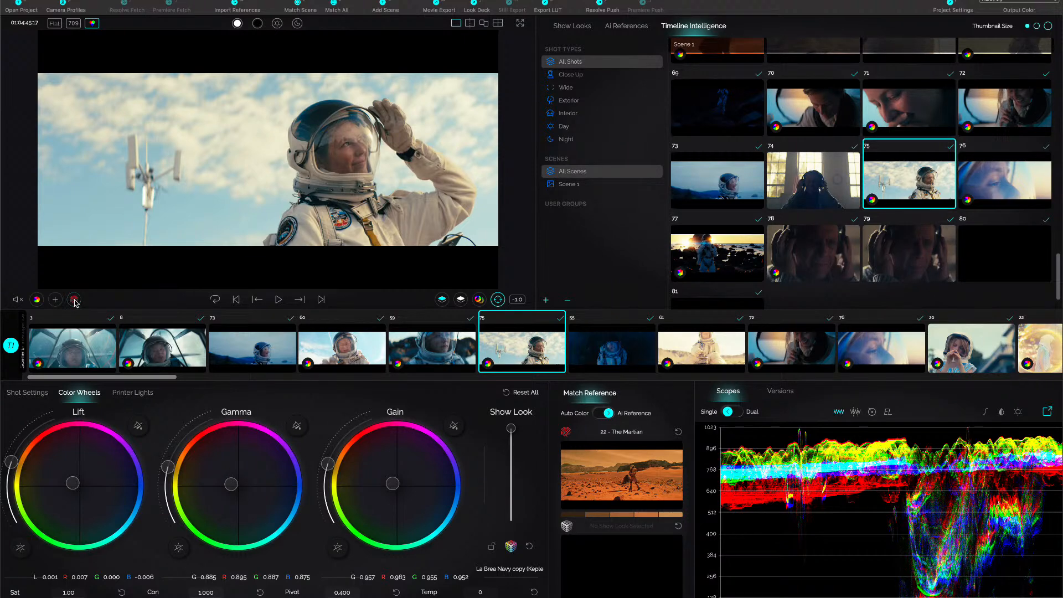
{"action": "left_click", "coordinate": [429, 355]}
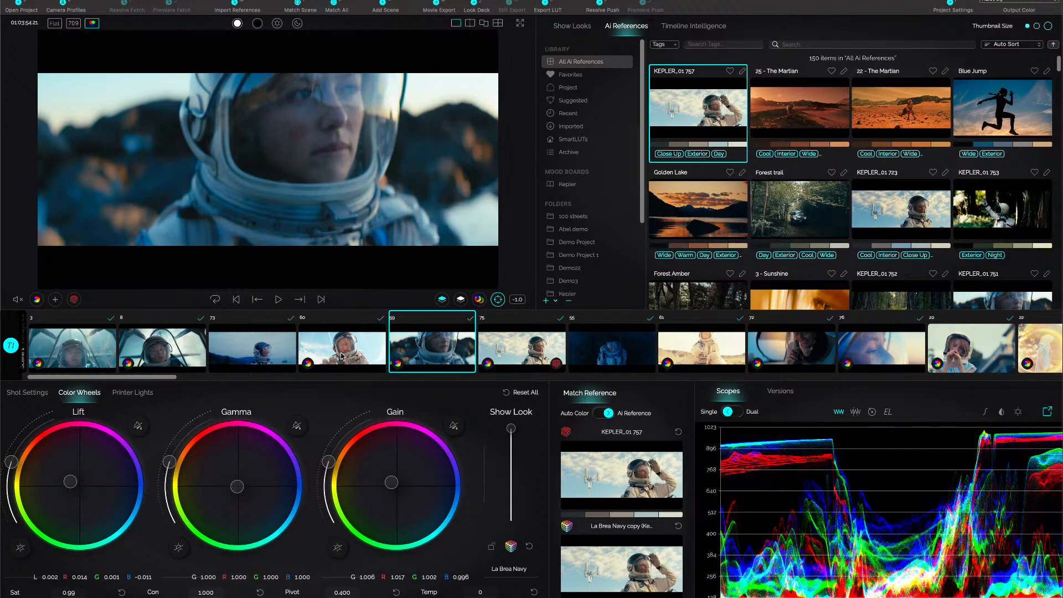
{"action": "left_click", "coordinate": [358, 349], "text": "shift"}
{"action": "left_click", "coordinate": [251, 352], "text": "shift"}
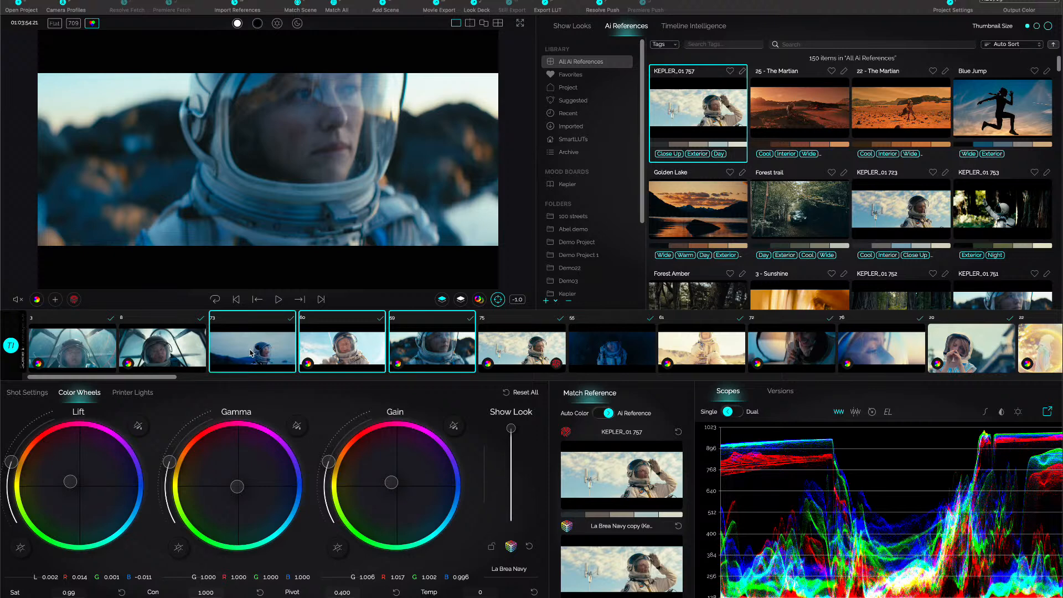
{"action": "left_click", "coordinate": [169, 362], "text": "shift"}
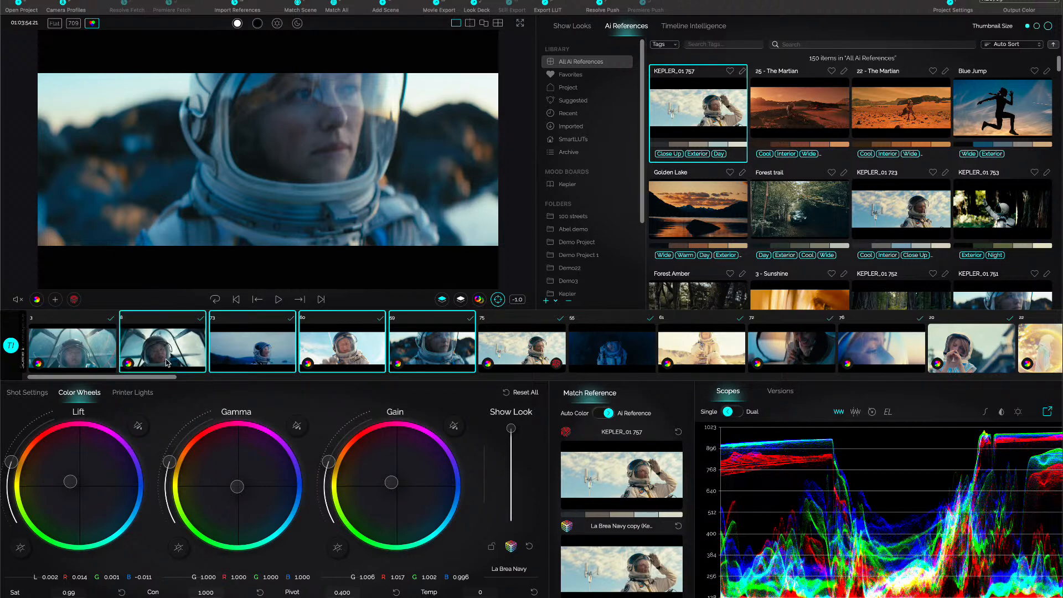
{"action": "left_click", "coordinate": [69, 357], "text": "shift"}
{"action": "left_click", "coordinate": [254, 357], "text": "ctrl"}
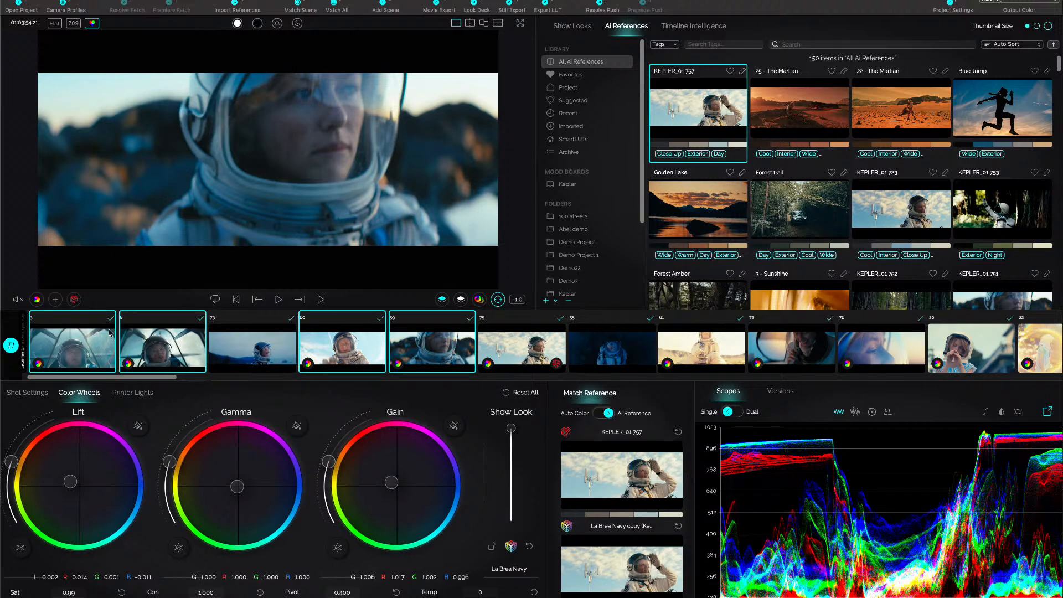
{"action": "left_click", "coordinate": [442, 300]}
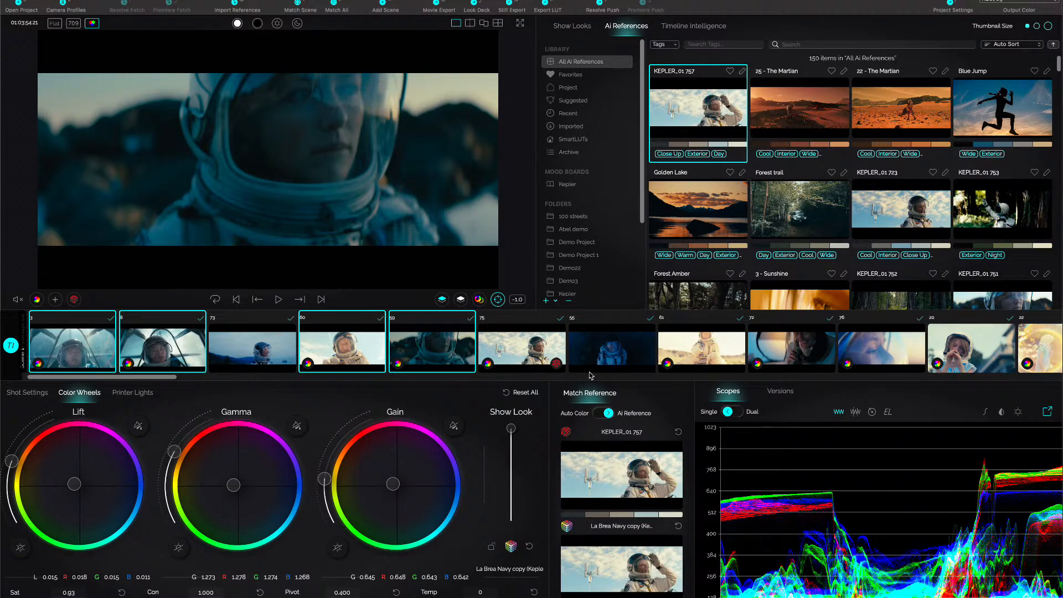
Review shots 60 and 73 after matching, and place the target sample on the astronaut's face in shot 60.
{"action": "left_click", "coordinate": [350, 351]}
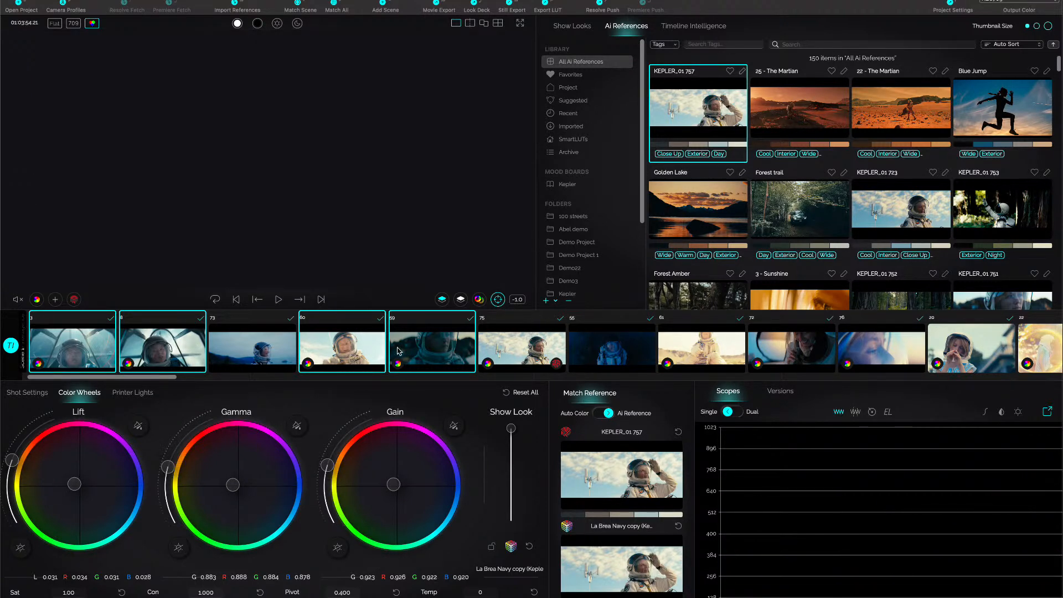
{"action": "left_click", "coordinate": [266, 351]}
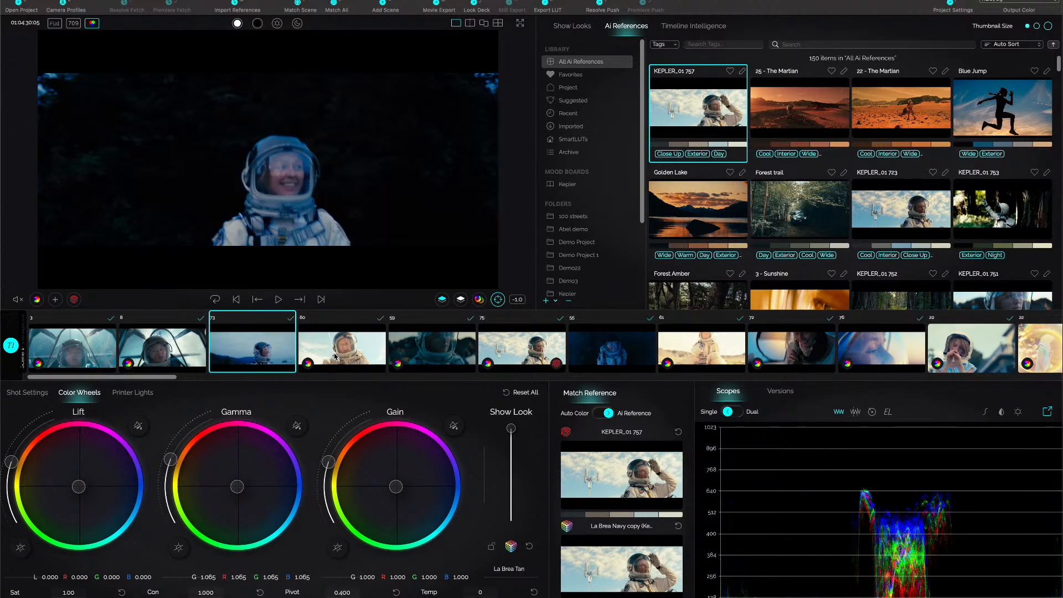
{"action": "left_click", "coordinate": [371, 359]}
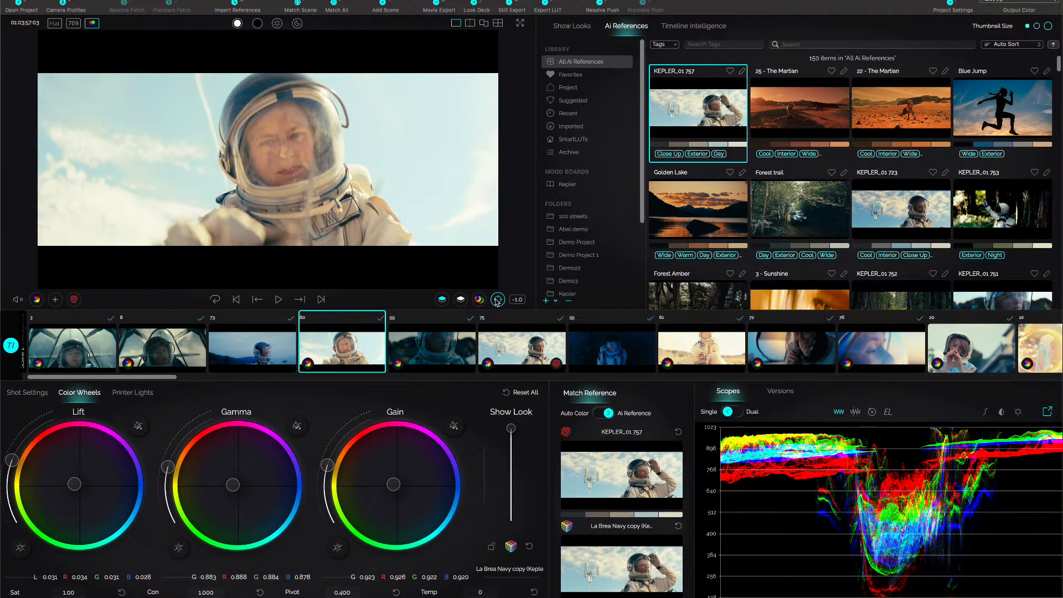
{"action": "left_click", "coordinate": [499, 301]}
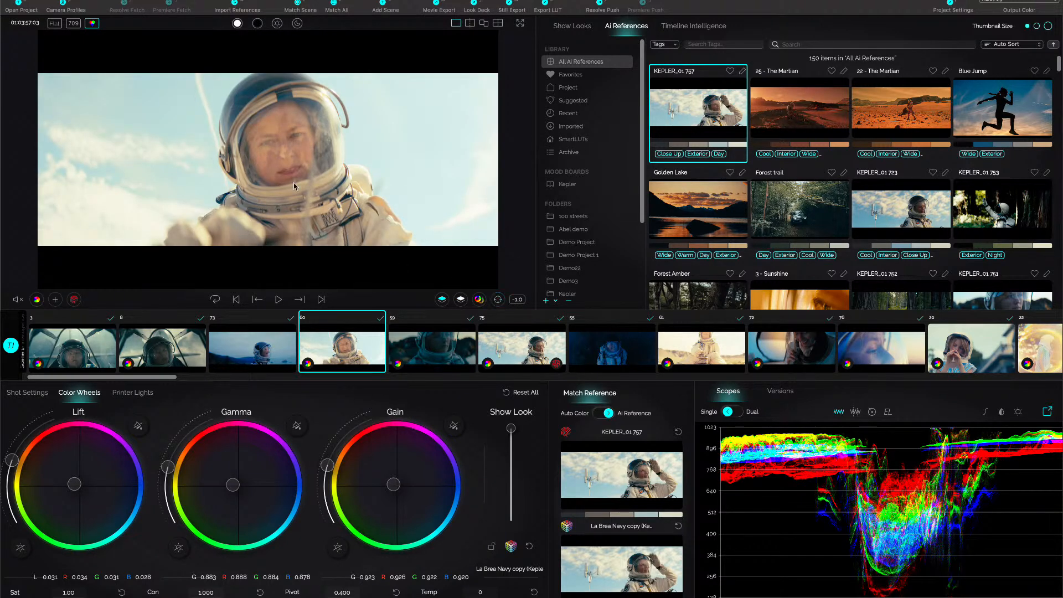
{"action": "left_click", "coordinate": [275, 141]}
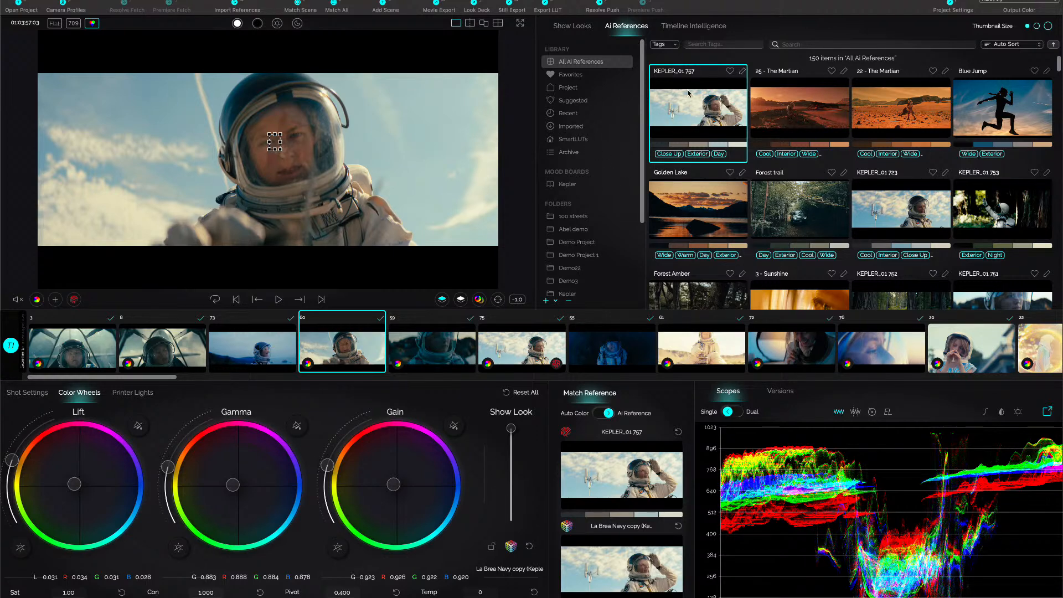
Filter the Timeline Intelligence shots to Close Up and browse the filtered timeline.
{"action": "left_click", "coordinate": [706, 31]}
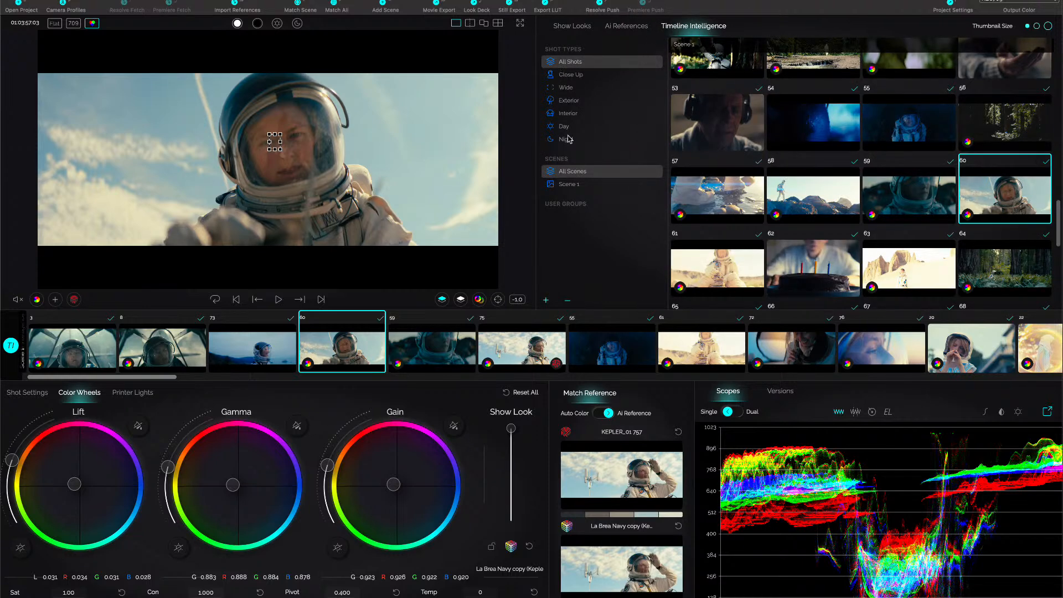
{"action": "left_click", "coordinate": [565, 77]}
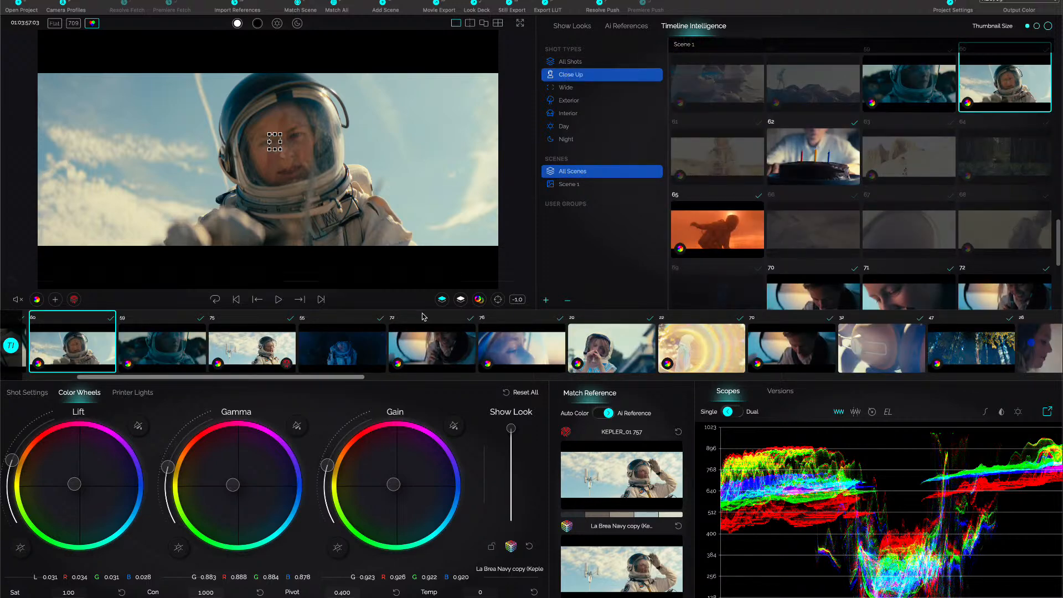
{"action": "left_click_drag", "start_coordinate": [338, 384], "coordinate": [710, 413]}
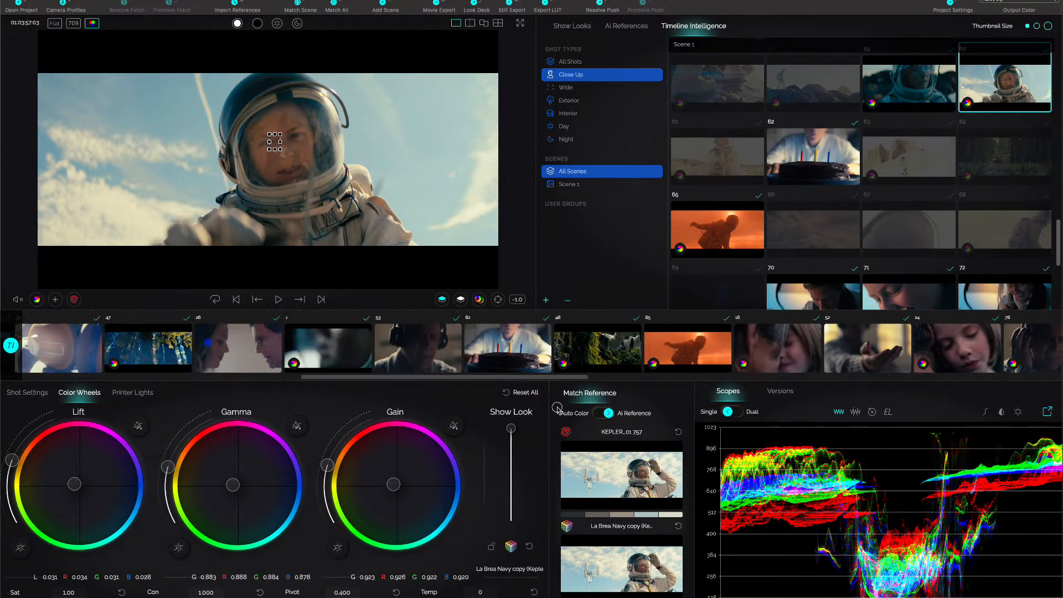
Filter the shots to Wide and look through them from shot 33 to shot 41.
{"action": "left_click", "coordinate": [566, 88]}
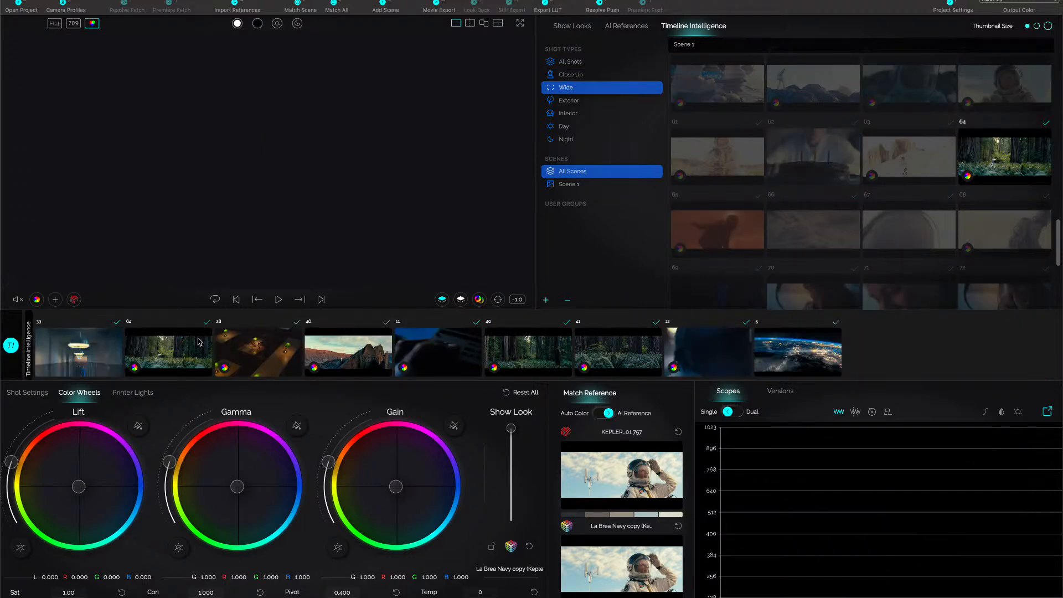
{"action": "left_click", "coordinate": [98, 360]}
{"action": "left_click", "coordinate": [166, 354]}
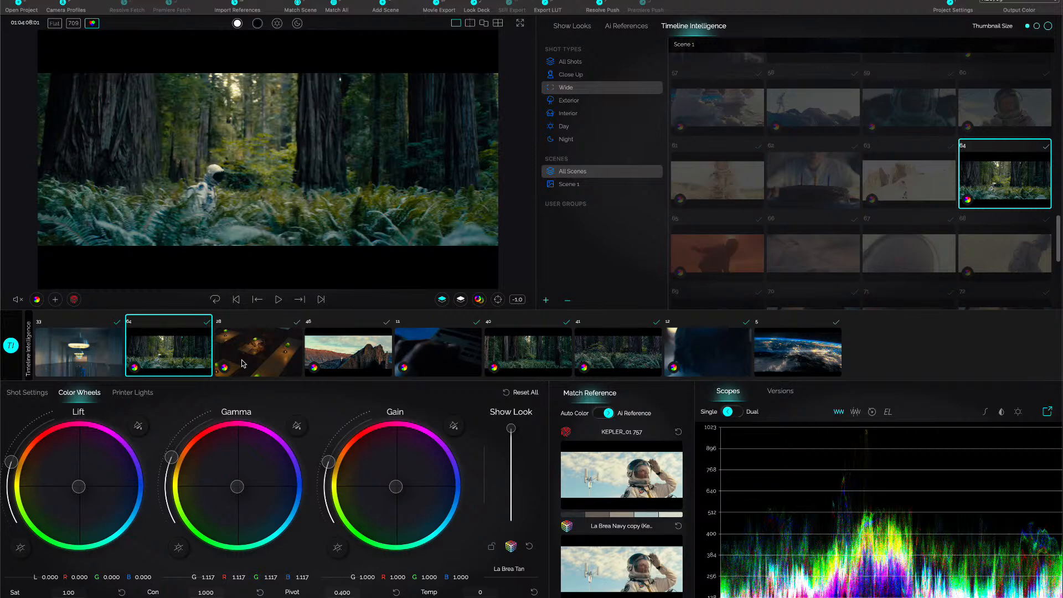
{"action": "left_click", "coordinate": [243, 364]}
{"action": "left_click", "coordinate": [329, 364]}
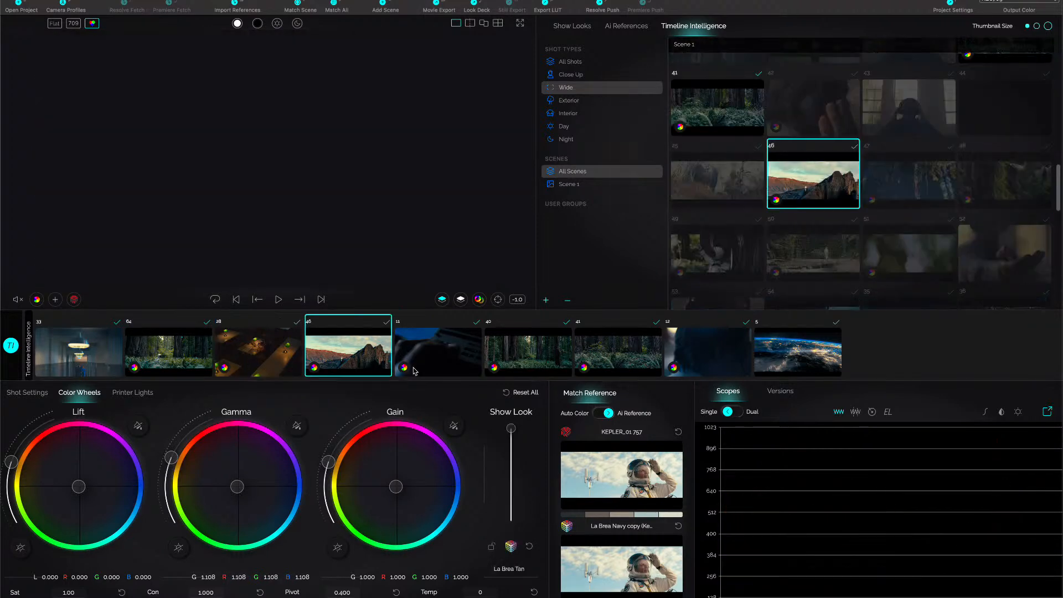
{"action": "left_click", "coordinate": [437, 360]}
{"action": "left_click", "coordinate": [535, 363]}
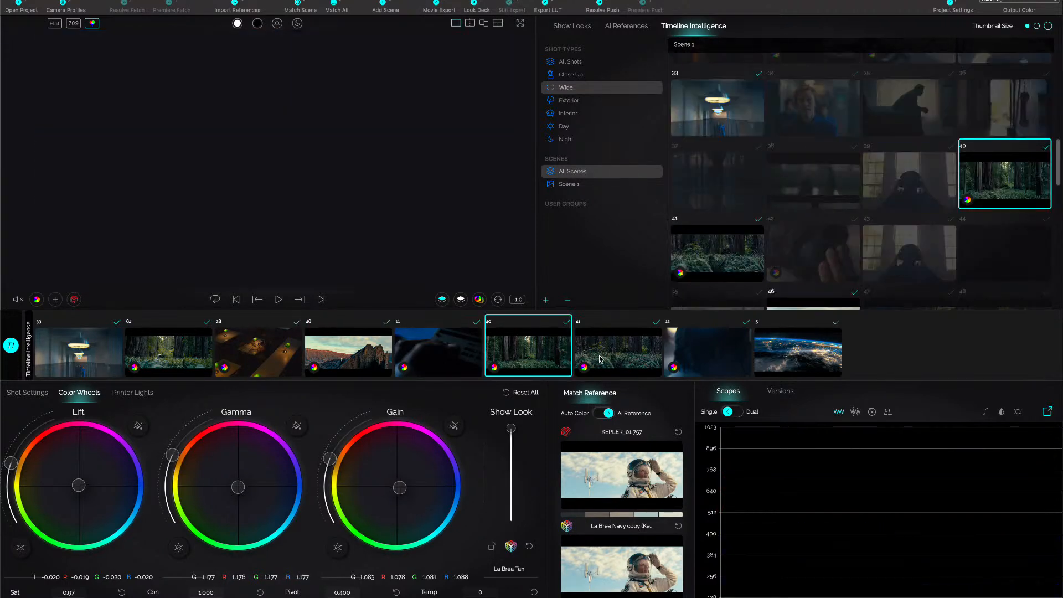
{"action": "left_click", "coordinate": [601, 358]}
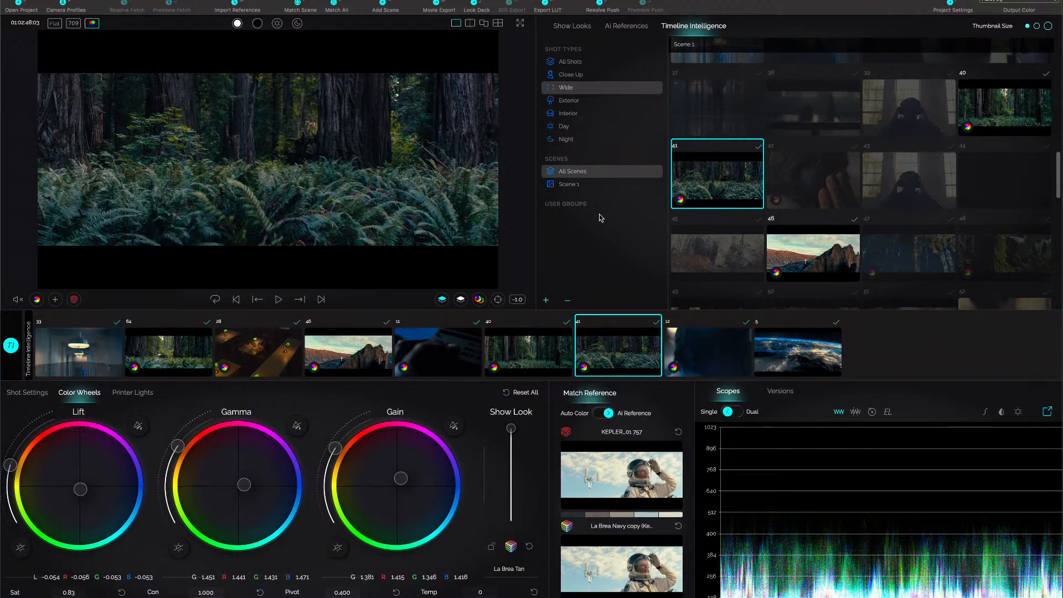
Filter the shots by Exterior, by Interior while viewing shots 43, 39 and 42, and by Day.
{"action": "left_click", "coordinate": [561, 103]}
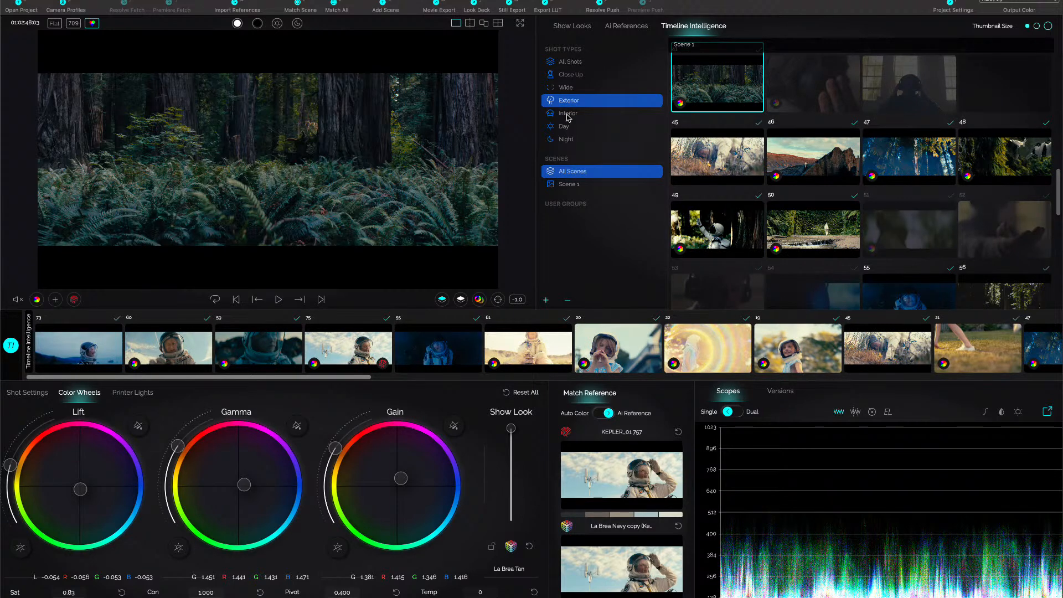
{"action": "left_click", "coordinate": [568, 114]}
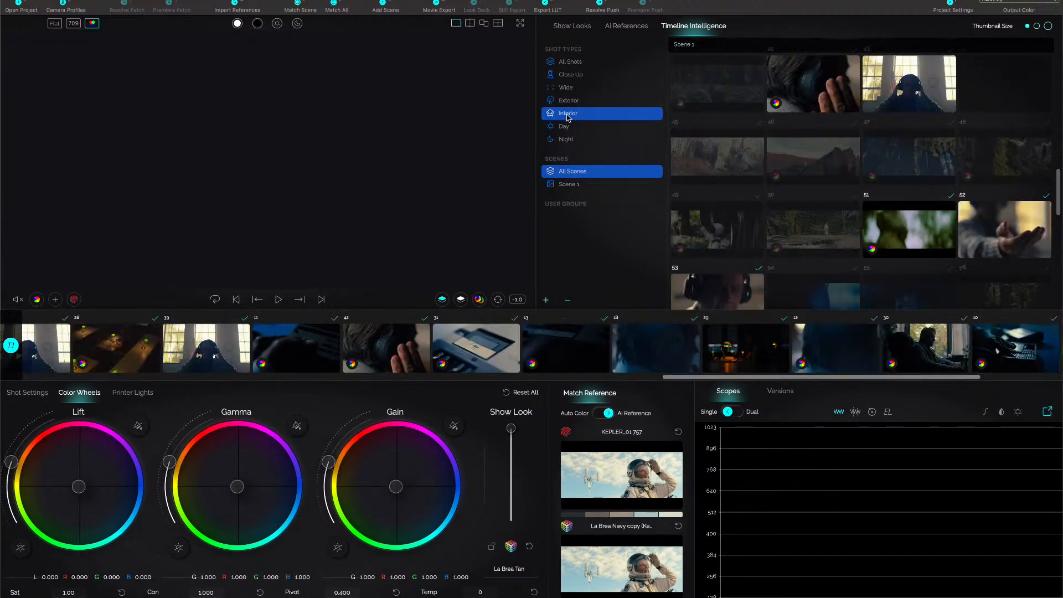
{"action": "left_click", "coordinate": [55, 360]}
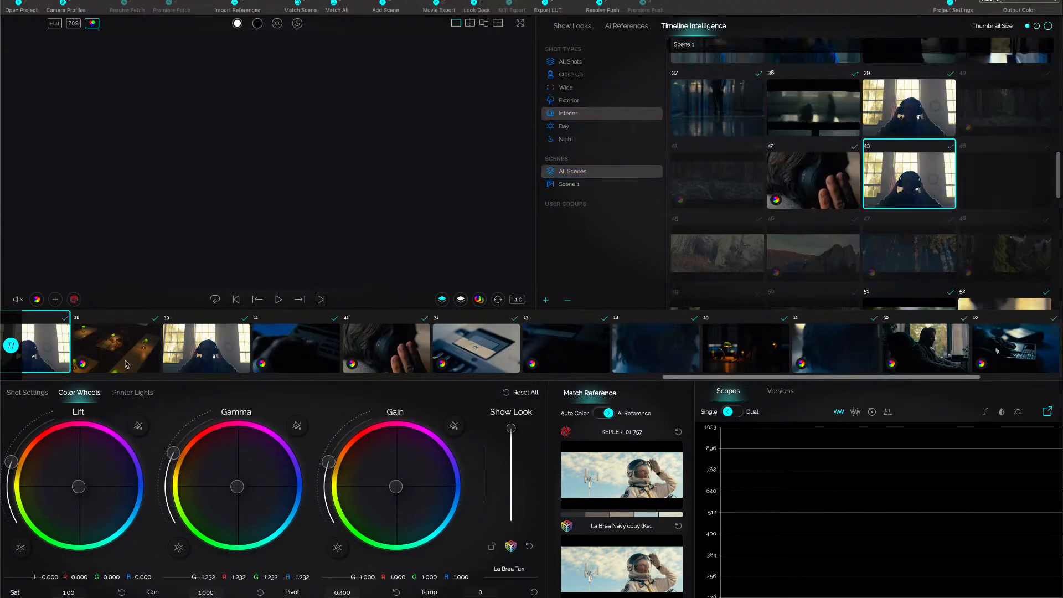
{"action": "left_click", "coordinate": [191, 360]}
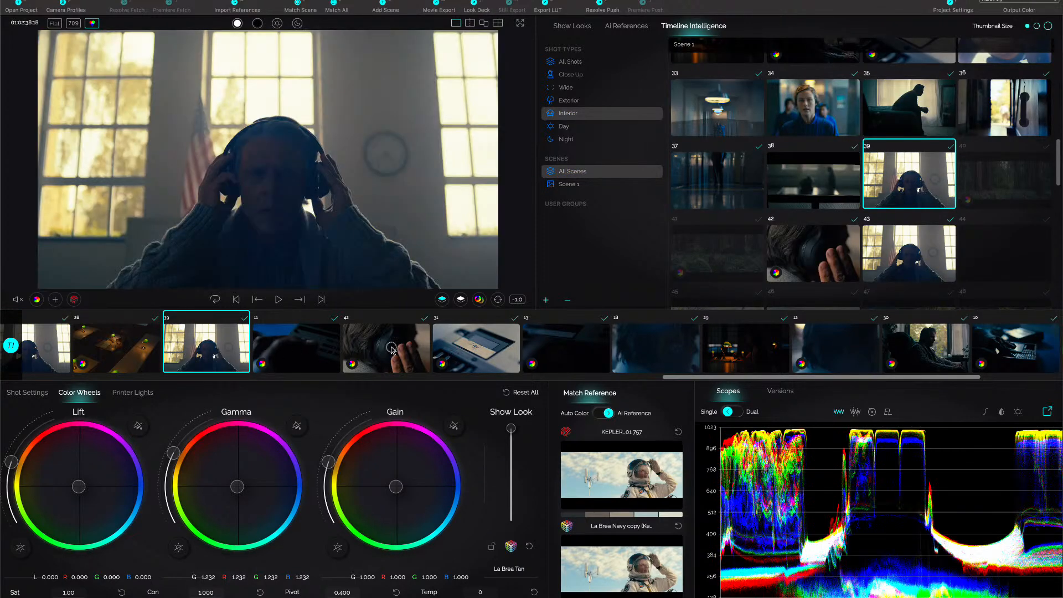
{"action": "left_click", "coordinate": [394, 351]}
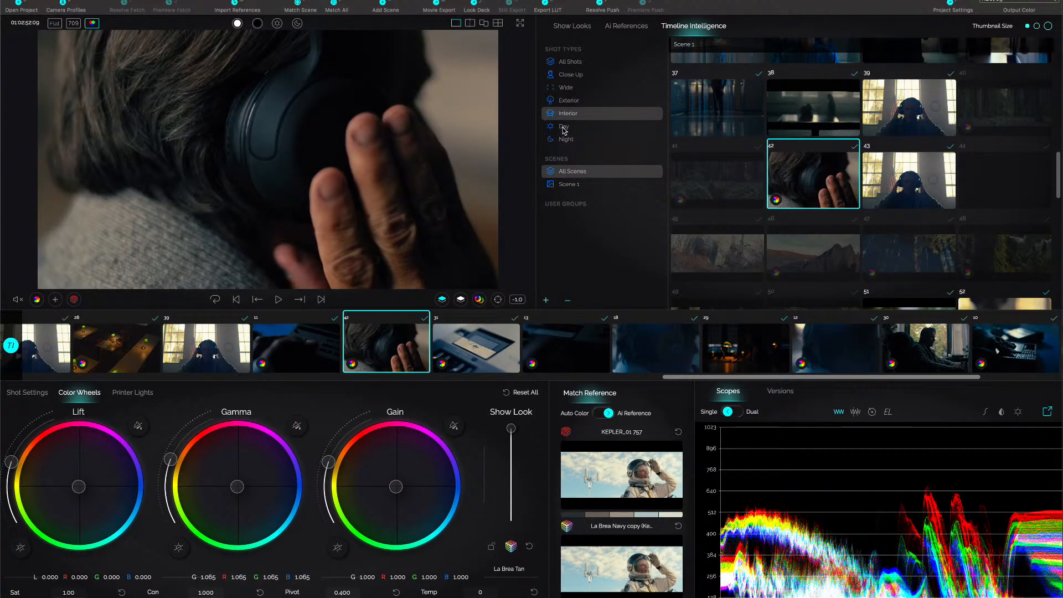
{"action": "left_click", "coordinate": [563, 128]}
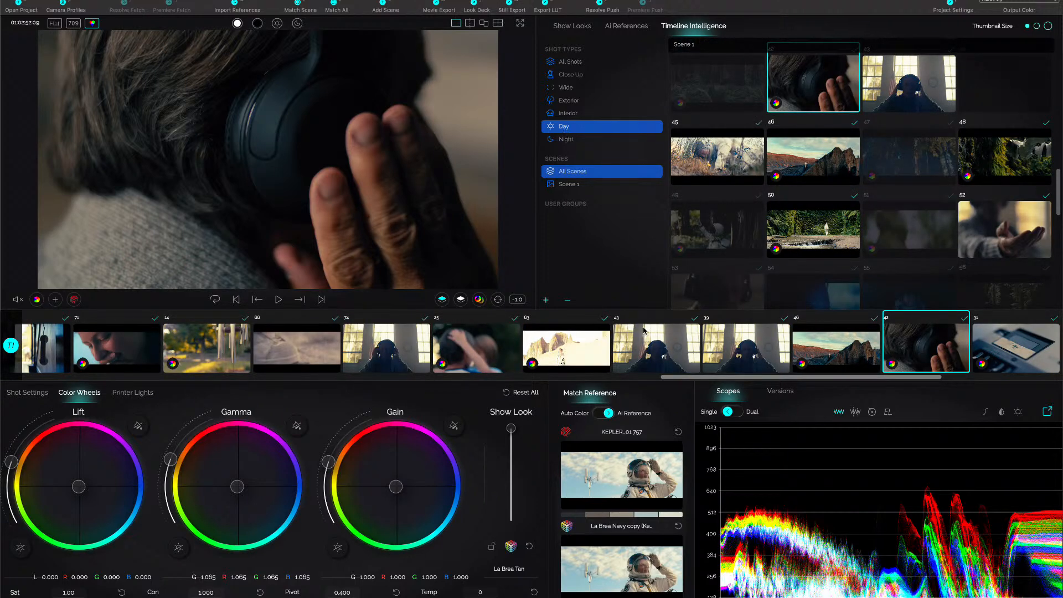
Combine the Night and Exterior filters and view shots 55, 47, 23, 5 and 41.
{"action": "left_click", "coordinate": [559, 141]}
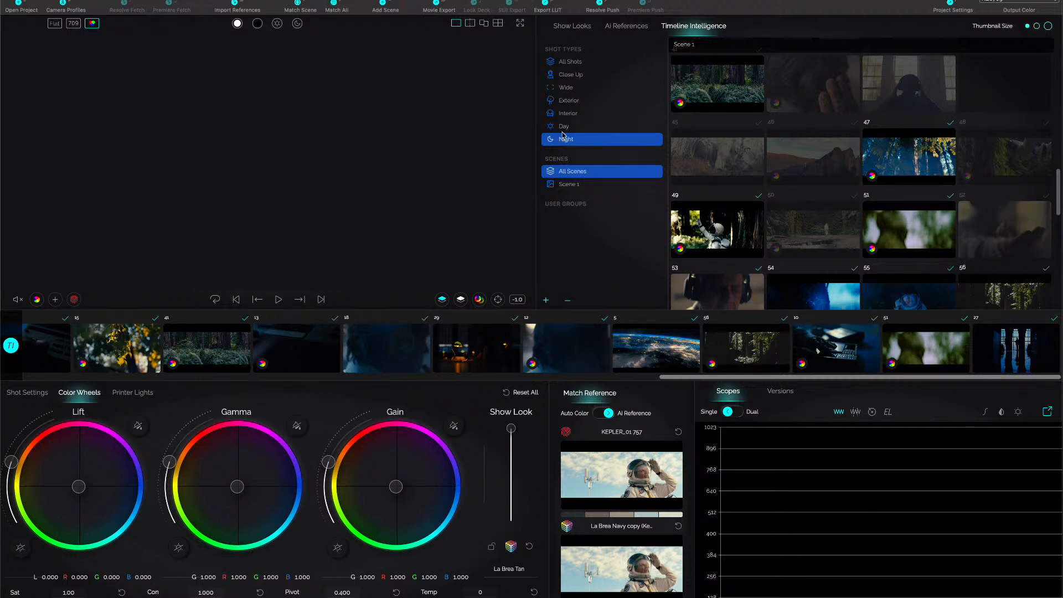
{"action": "left_click", "coordinate": [569, 104]}
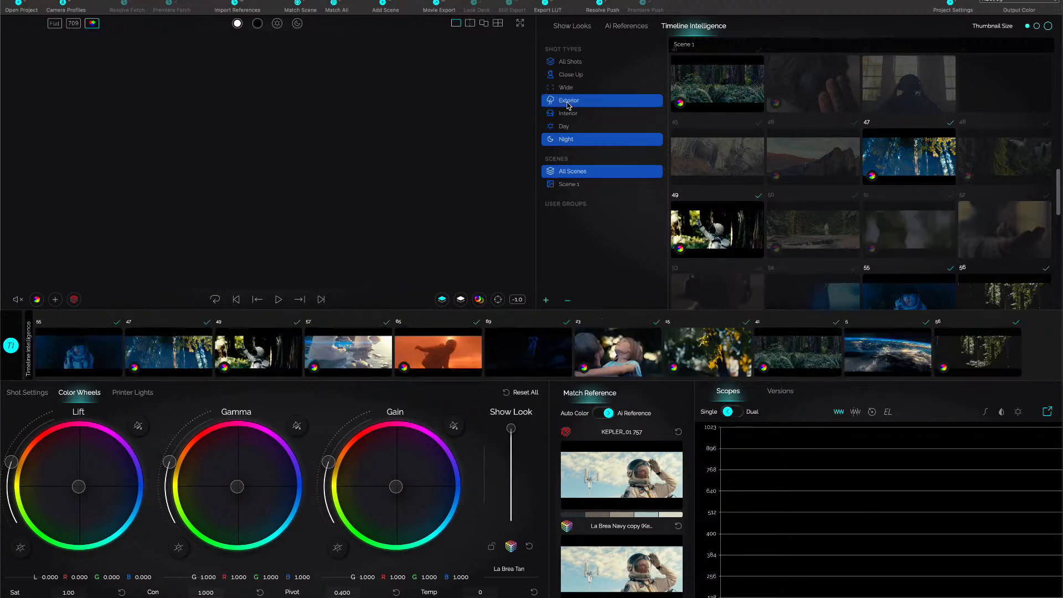
{"action": "left_click", "coordinate": [91, 364]}
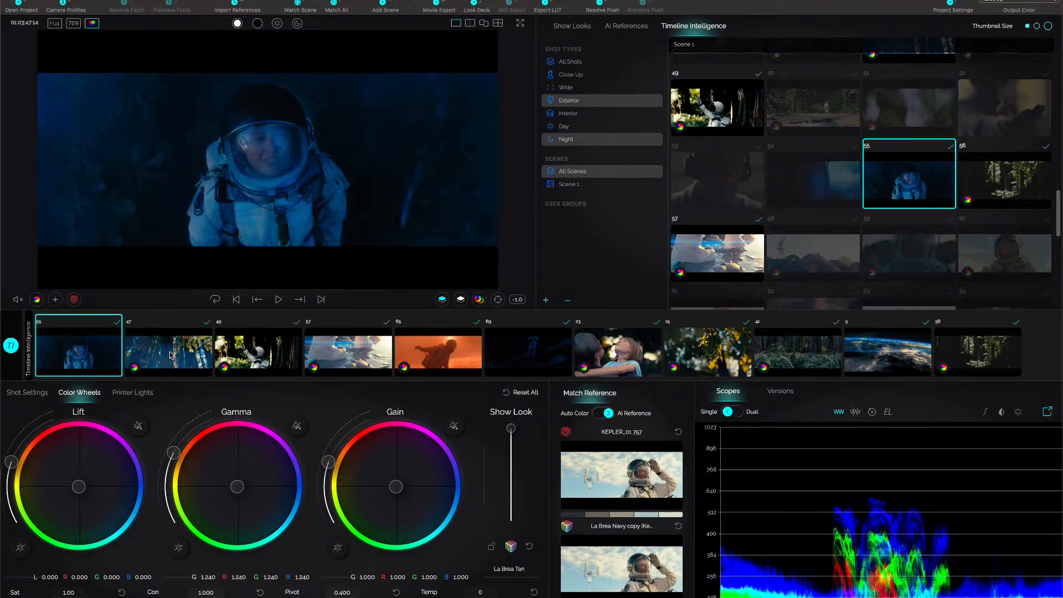
{"action": "left_click", "coordinate": [172, 355]}
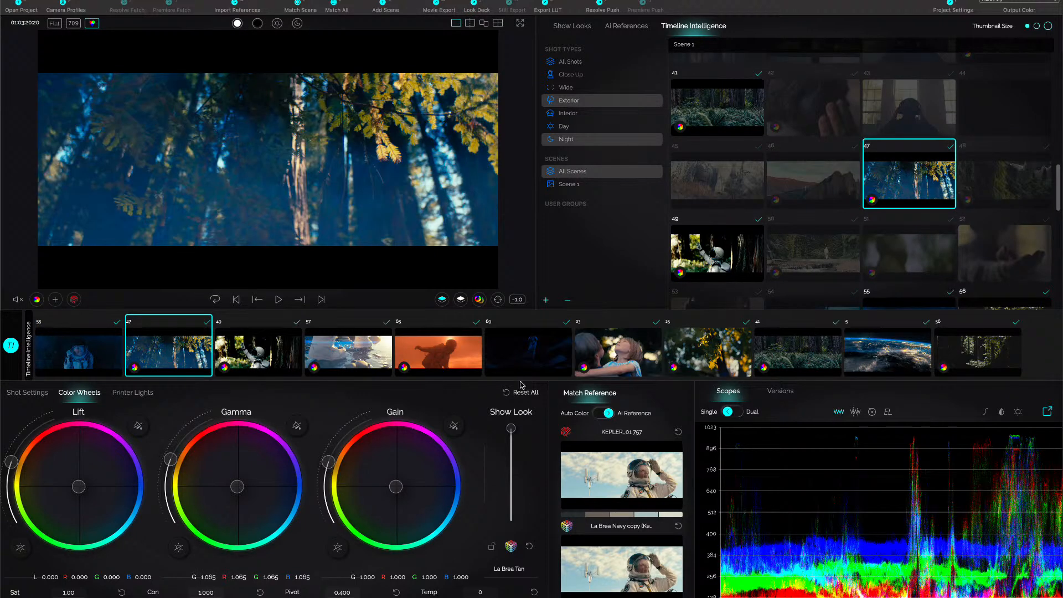
{"action": "left_click", "coordinate": [612, 355]}
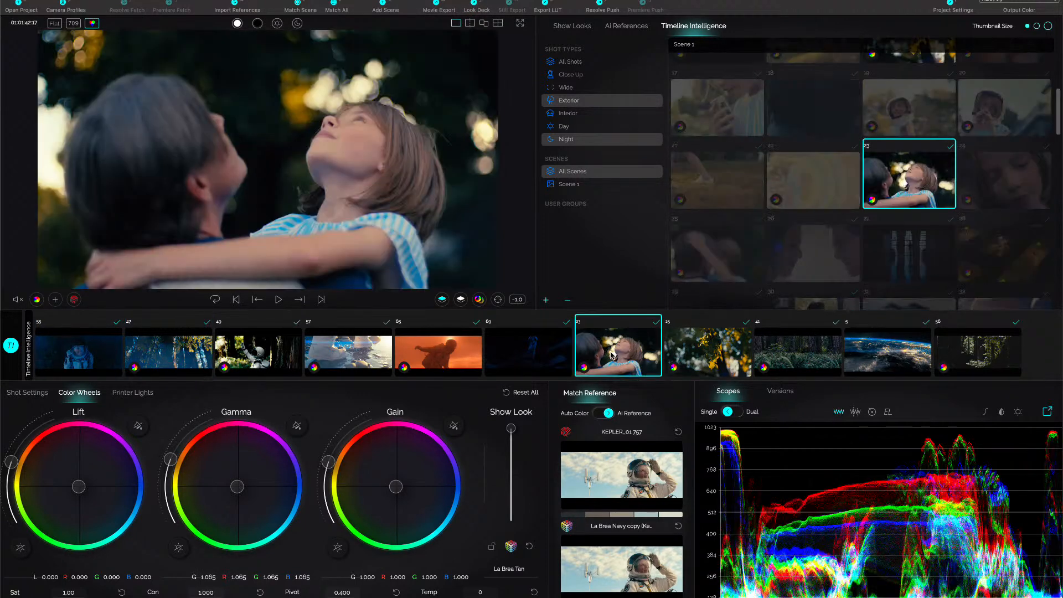
{"action": "left_click", "coordinate": [895, 350]}
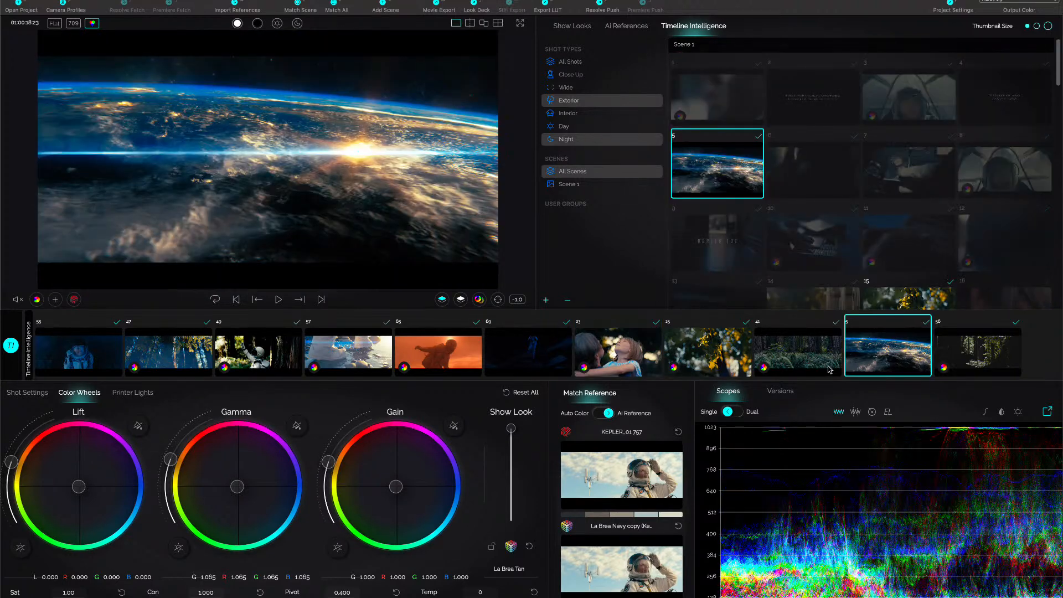
{"action": "left_click", "coordinate": [801, 355]}
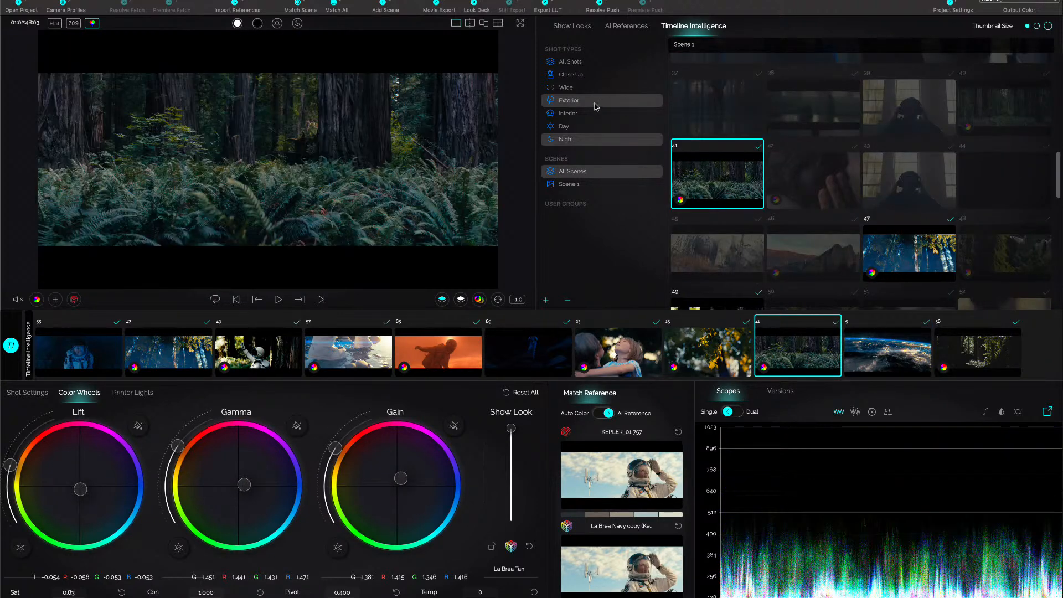
Clear the shot type filters and create a user group named "gardebn Group".
{"action": "left_click", "coordinate": [579, 139]}
{"action": "left_click", "coordinate": [576, 139]}
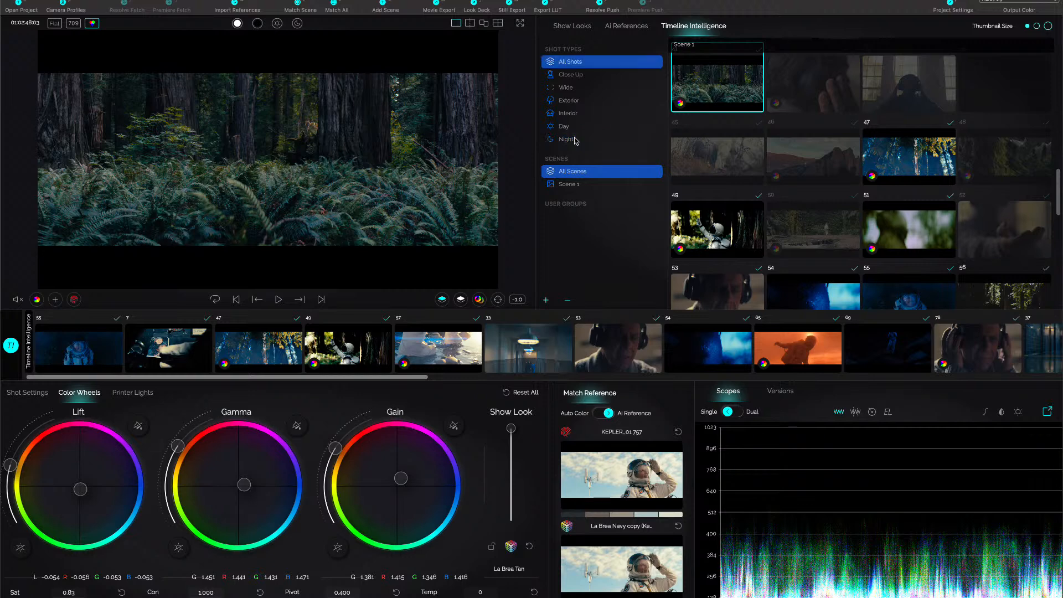
{"action": "left_click", "coordinate": [546, 302]}
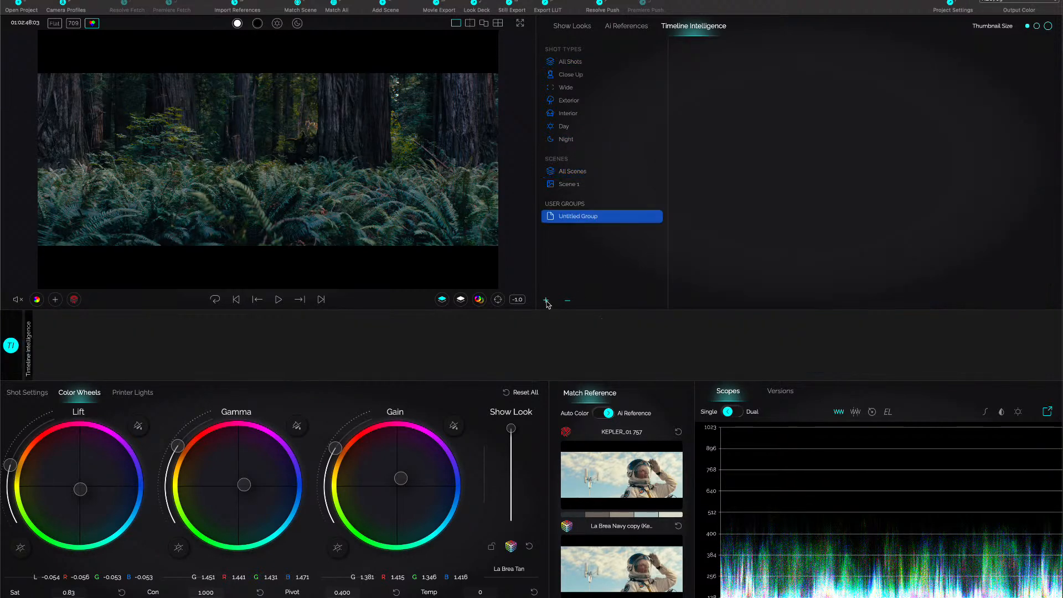
{"action": "double_click", "coordinate": [579, 216]}
{"action": "key", "text": "BackSpace"}
{"action": "type", "text": "garden"}
{"action": "key", "text": "Return"}
Show all shots and reorder the timeline by visual similarity to shot 19, the child in the helmet.
{"action": "left_click", "coordinate": [575, 62]}
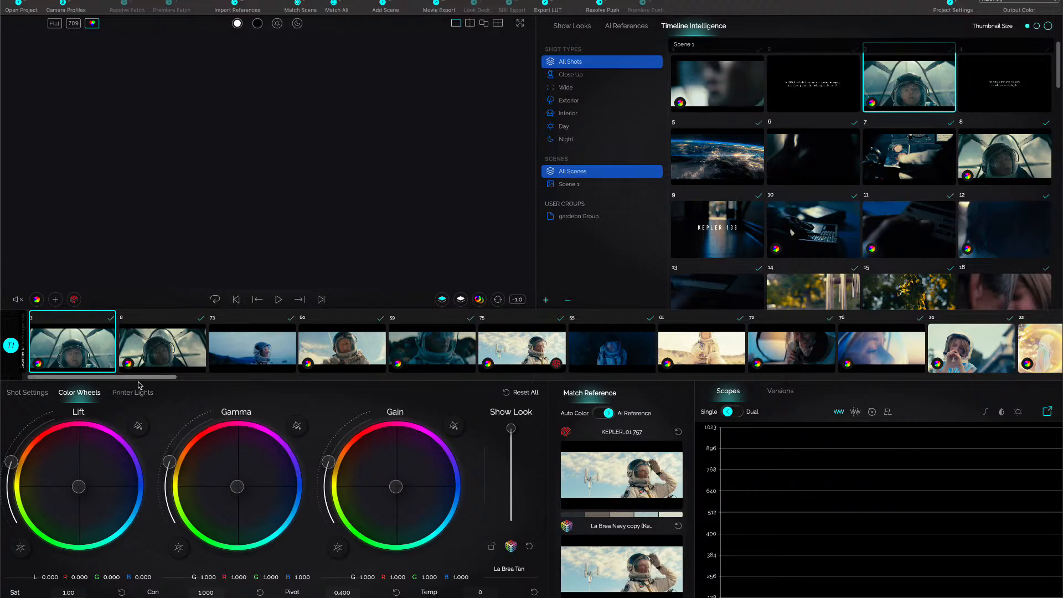
{"action": "left_click_drag", "start_coordinate": [140, 381], "coordinate": [268, 387]}
{"action": "left_click", "coordinate": [328, 355]}
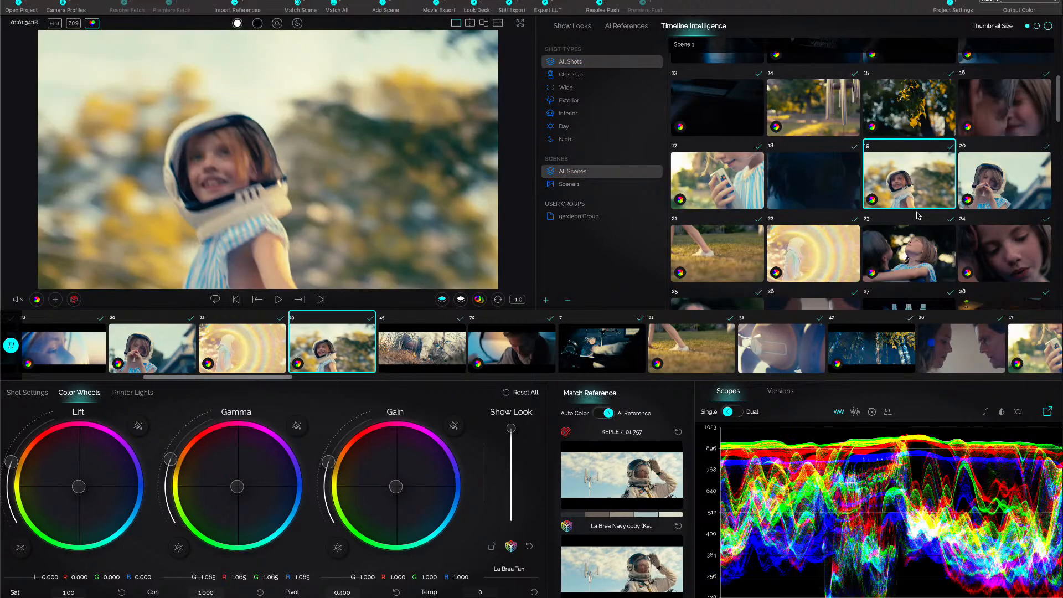
{"action": "left_click", "coordinate": [993, 183]}
{"action": "left_click", "coordinate": [928, 188]}
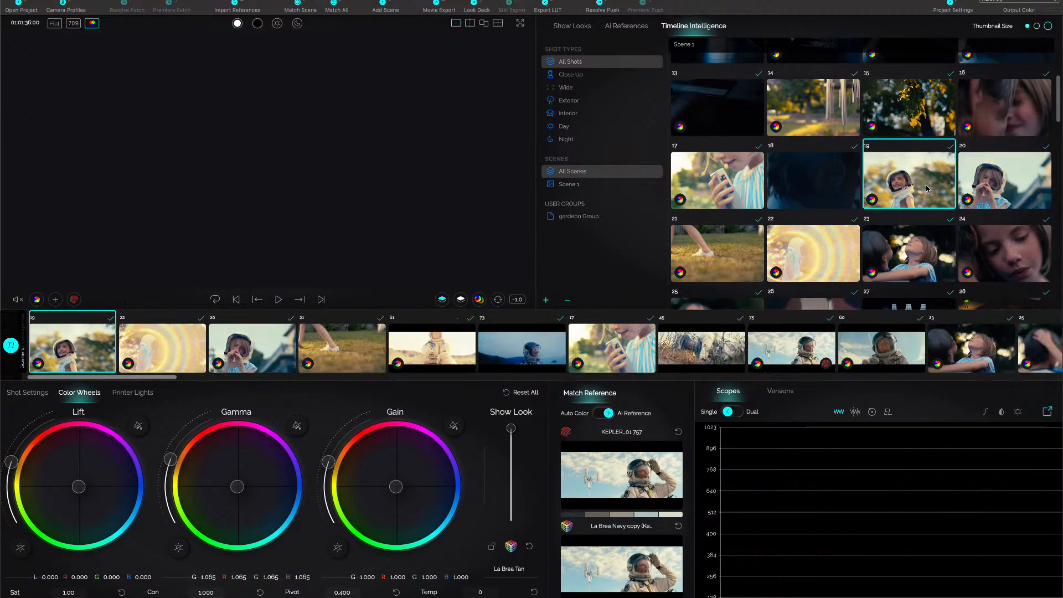
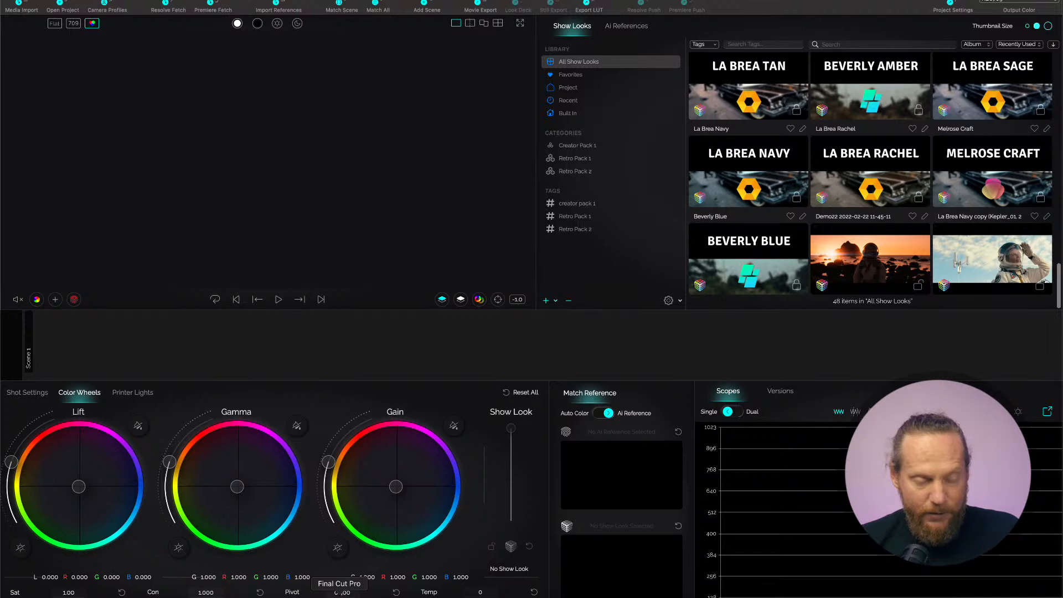
Switch to Final Cut Pro, open the Scene 28 project of the Feature Film event and view a few of its ungraded shots.
{"action": "left_click", "coordinate": [339, 593]}
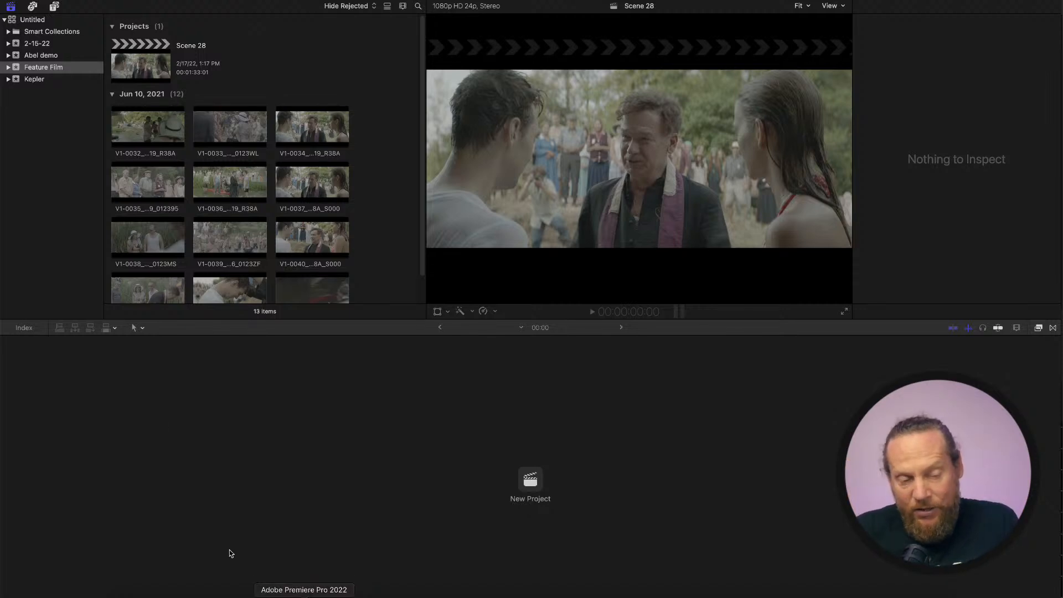
{"action": "double_click", "coordinate": [148, 69]}
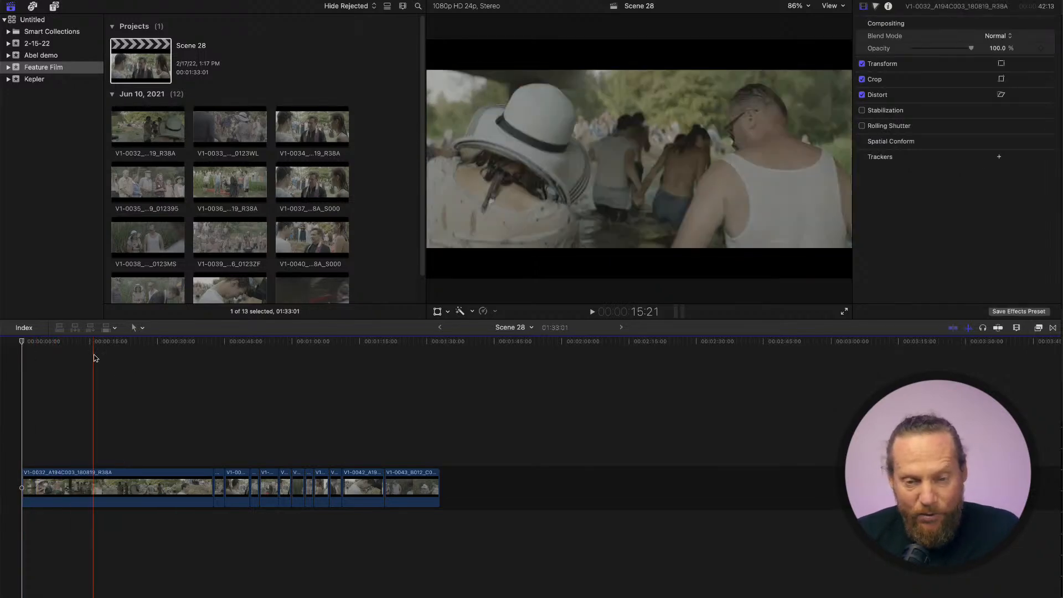
{"action": "left_click", "coordinate": [236, 360]}
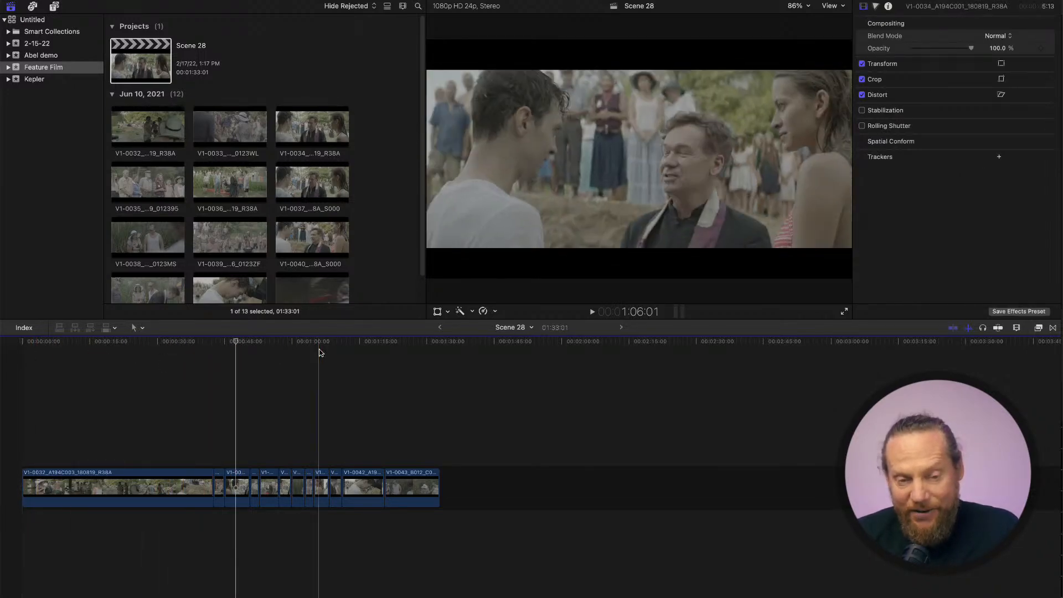
{"action": "left_click", "coordinate": [319, 355]}
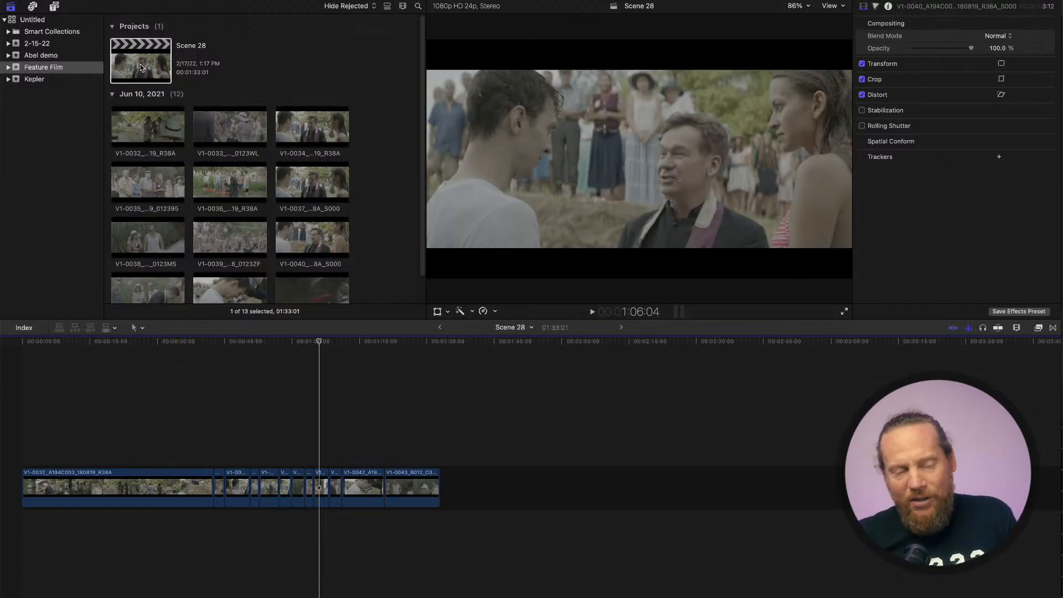
Bring the Scene 28 project into Colourlab Ai and set the V-Default camera's type to ARRI with the ARRI LOG-C profile.
{"action": "left_click_drag", "start_coordinate": [143, 61], "coordinate": [178, 597]}
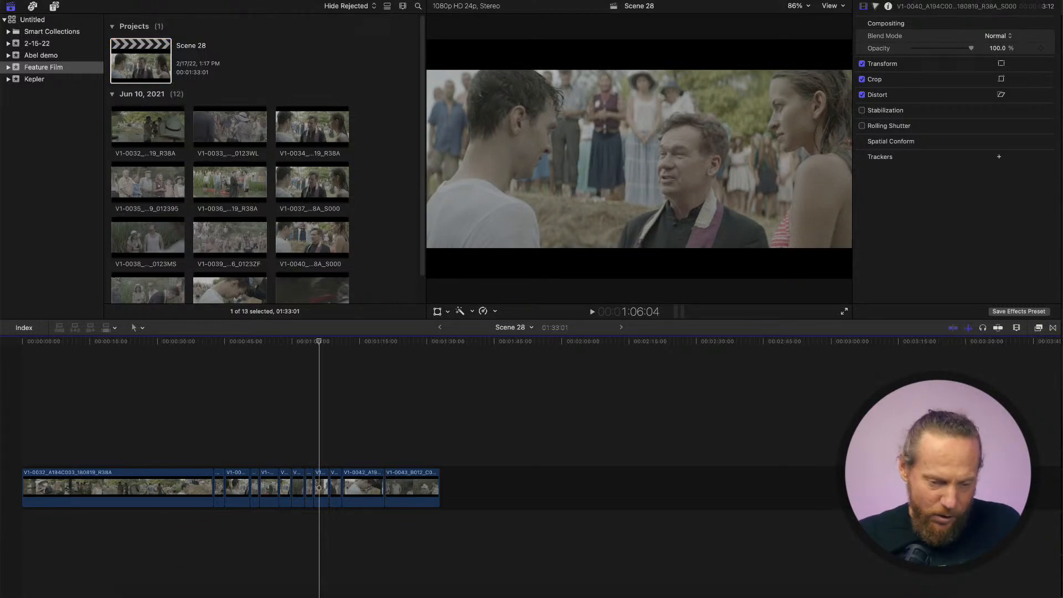
{"action": "left_click_drag", "start_coordinate": [177, 597], "coordinate": [234, 597]}
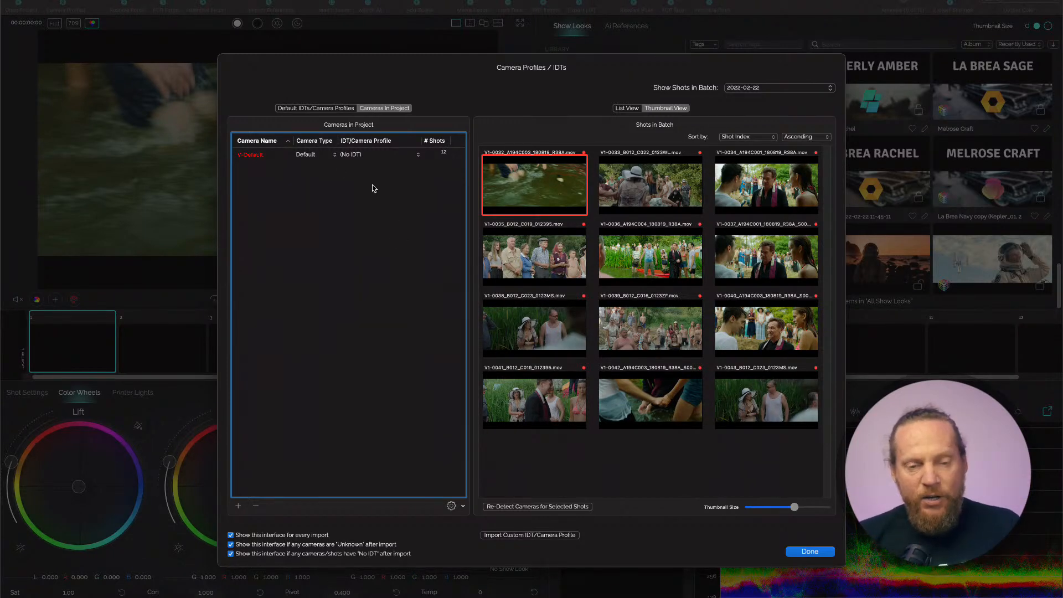
{"action": "left_click", "coordinate": [324, 157]}
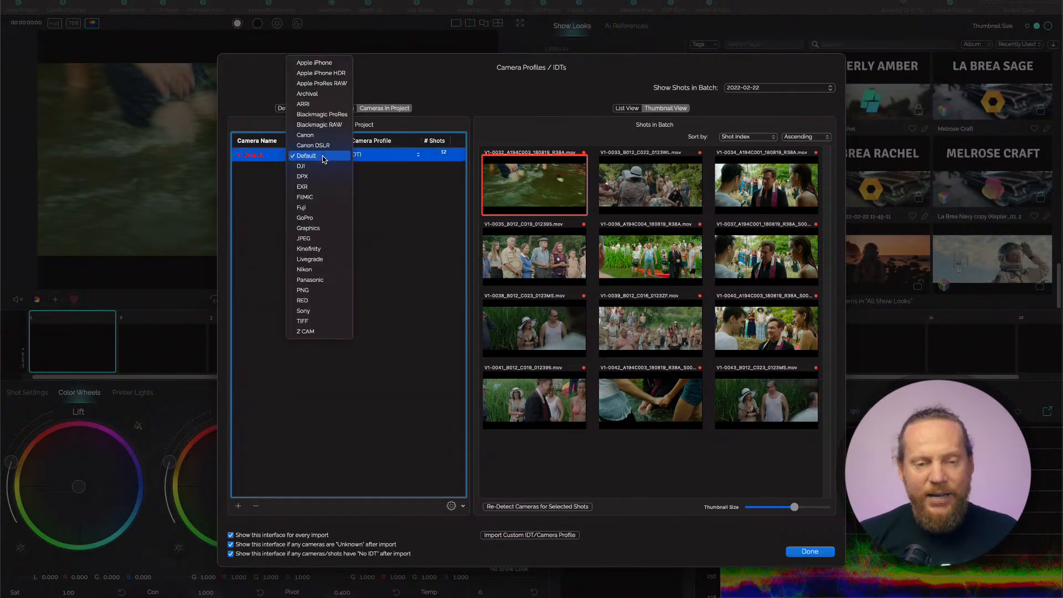
{"action": "left_click", "coordinate": [307, 104]}
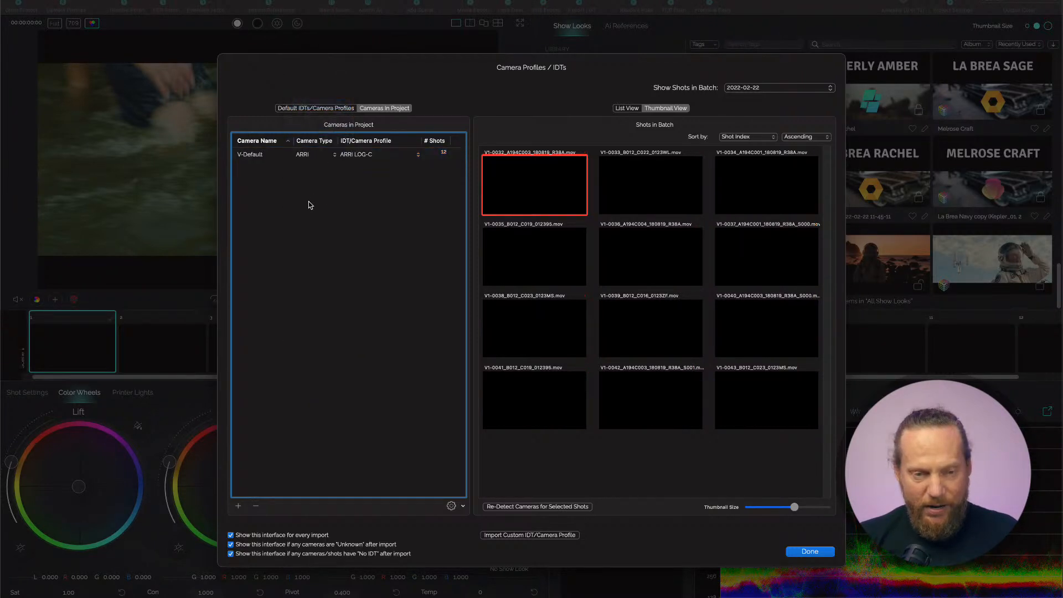
Create a new camera named RED with camera type RED and the RED IPP2 RWG LOG3G10 IDT.
{"action": "left_click", "coordinate": [238, 505]}
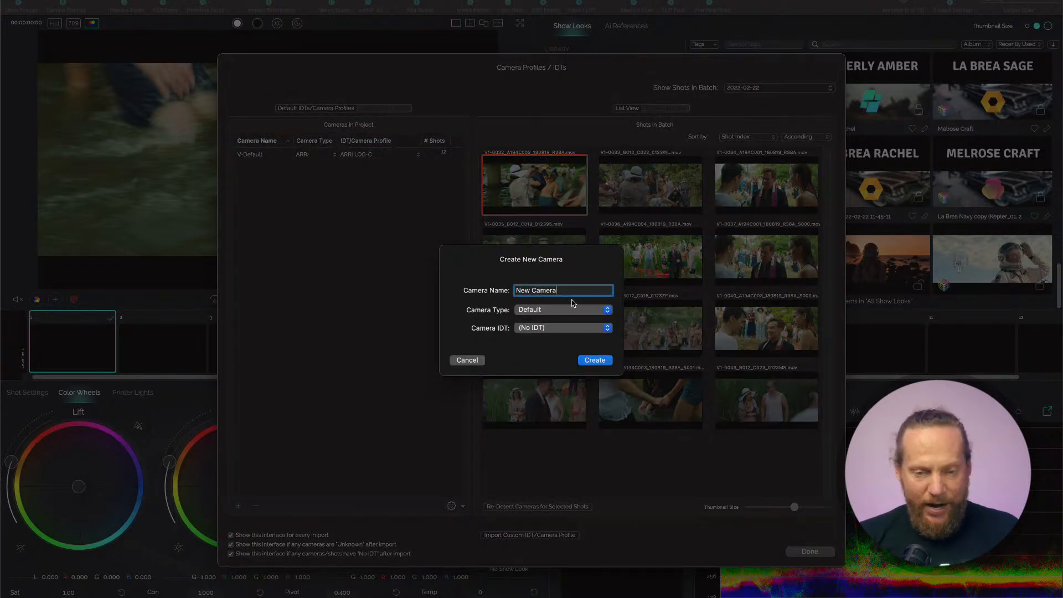
{"action": "left_click_drag", "start_coordinate": [572, 292], "coordinate": [513, 288]}
{"action": "type", "text": "RED"}
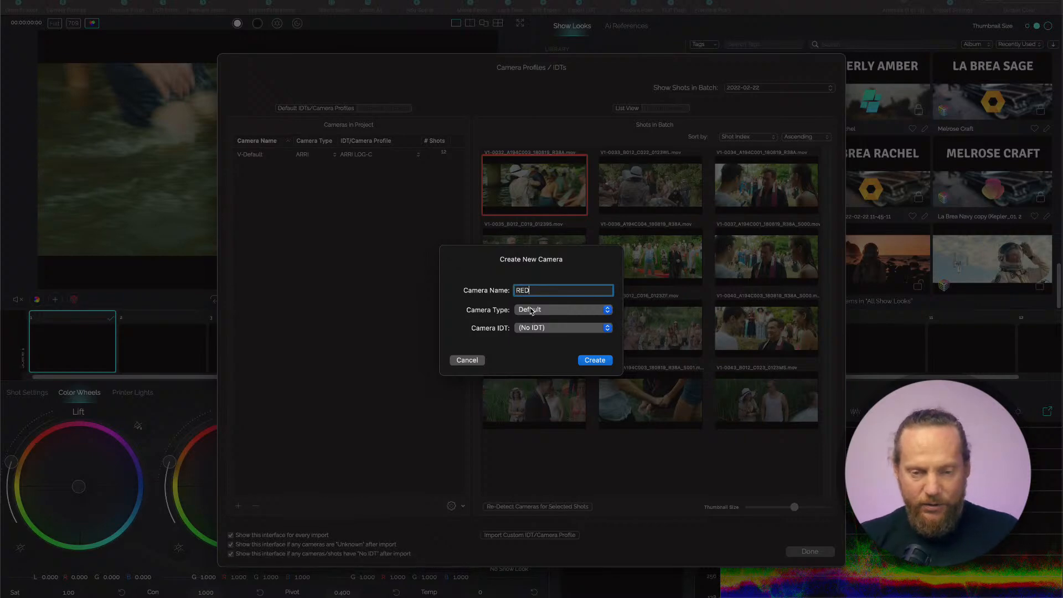
{"action": "left_click", "coordinate": [531, 310]}
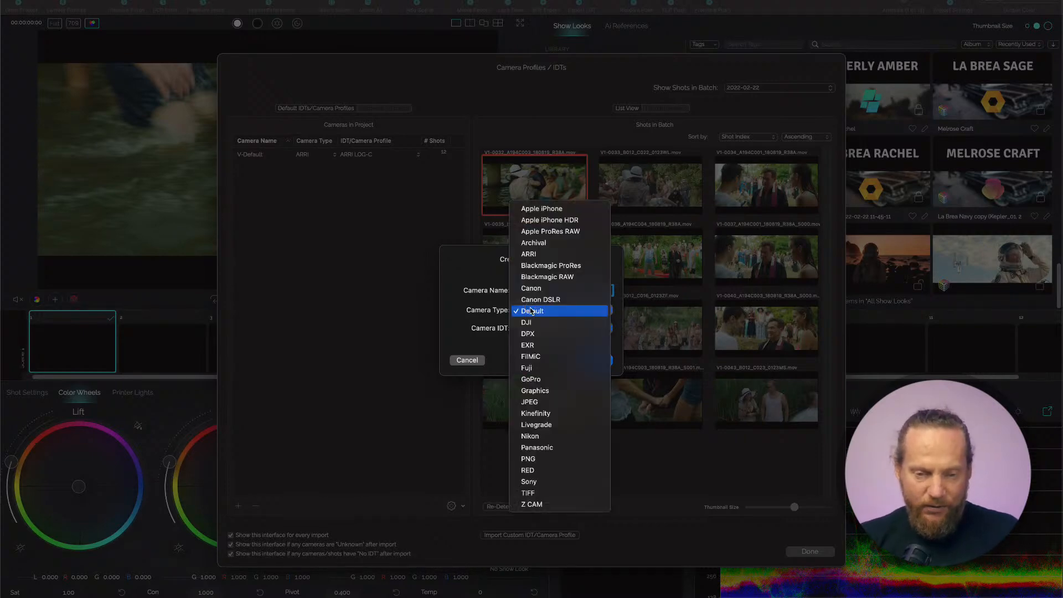
{"action": "left_click", "coordinate": [547, 470]}
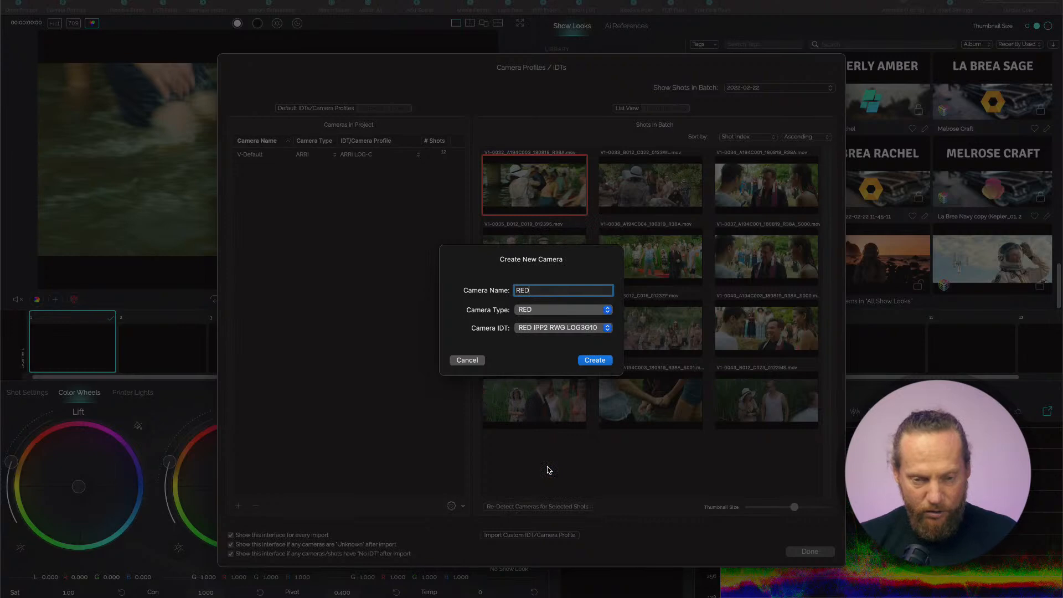
{"action": "left_click", "coordinate": [601, 361]}
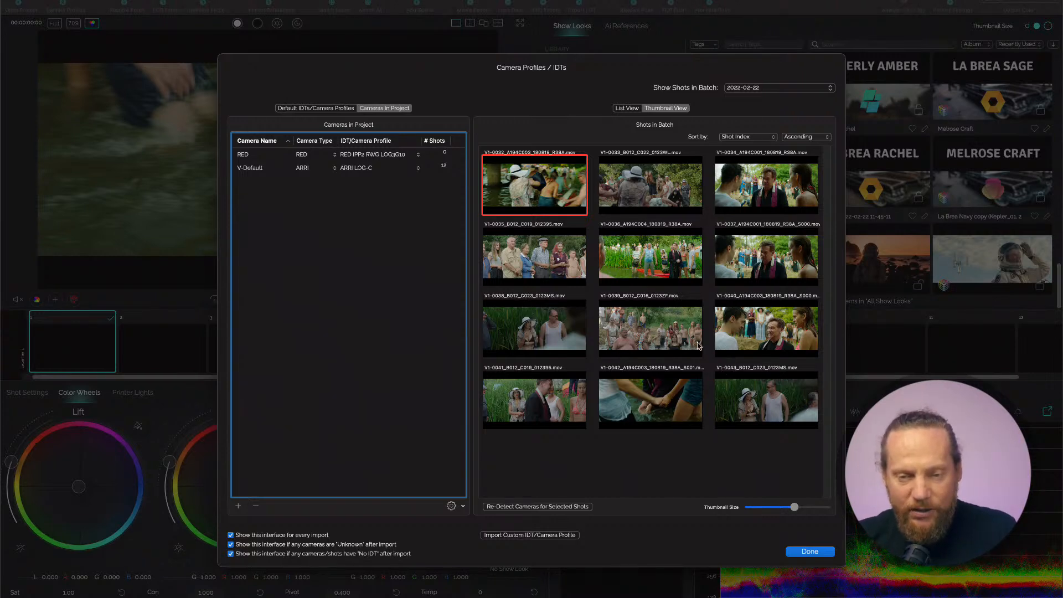
Assign the six B012 shots (V1-0033, 0035, 0038, 0039, 0041 and 0043) to the RED camera and finish the camera profile setup.
{"action": "left_click", "coordinate": [656, 186]}
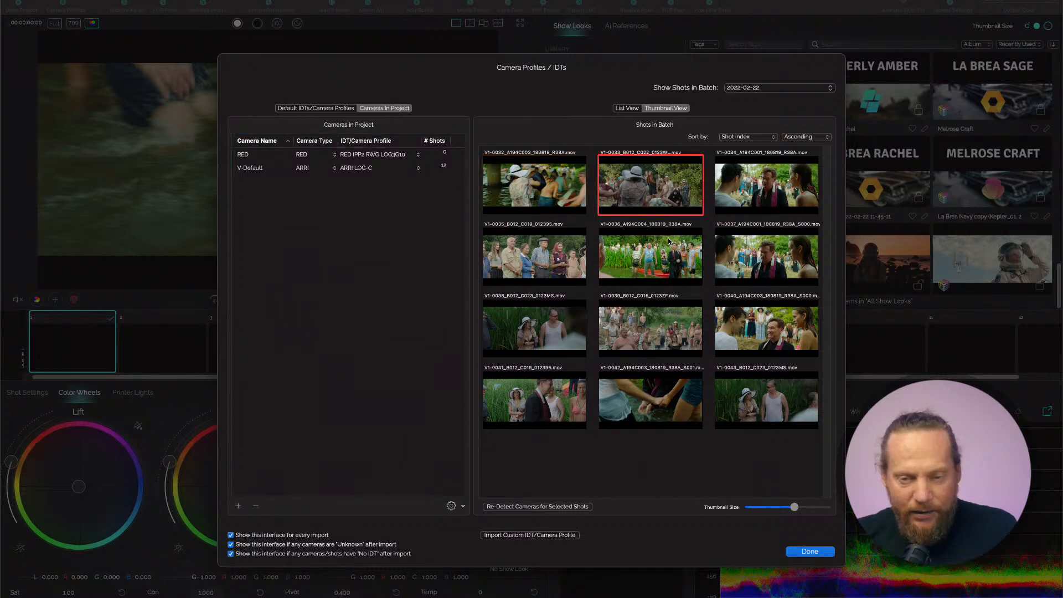
{"action": "mouse_move", "coordinate": [669, 242]}
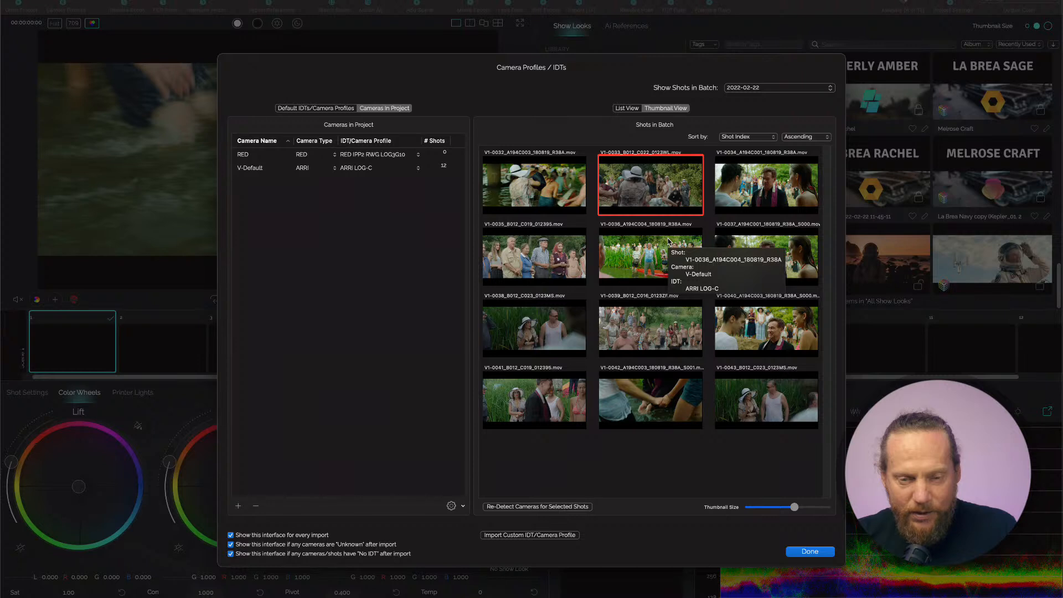
{"action": "left_click", "coordinate": [557, 256], "text": "super"}
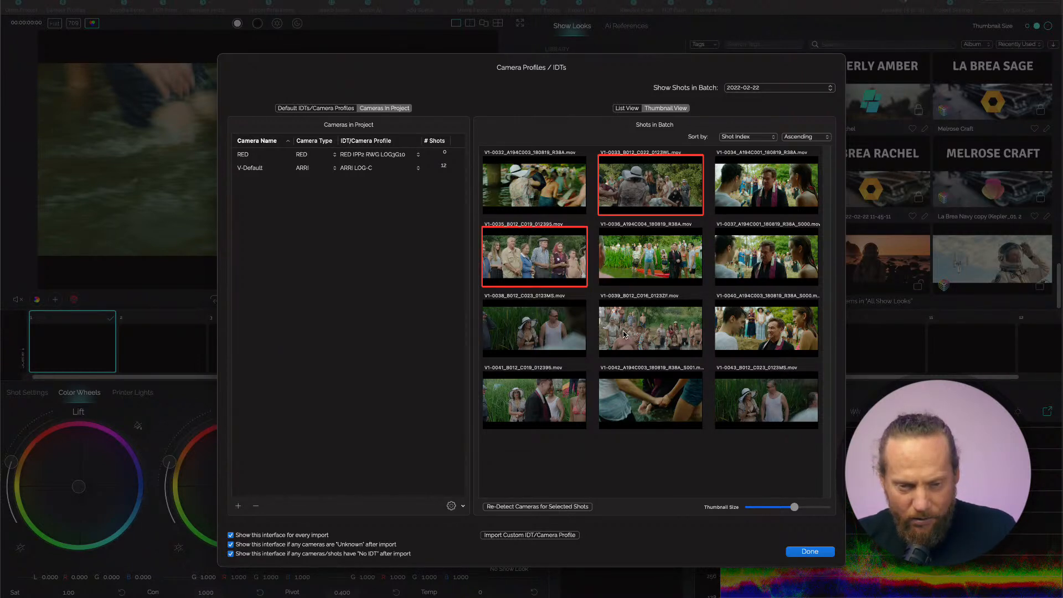
{"action": "left_click", "coordinate": [536, 333], "text": "super"}
{"action": "left_click", "coordinate": [610, 333], "text": "super"}
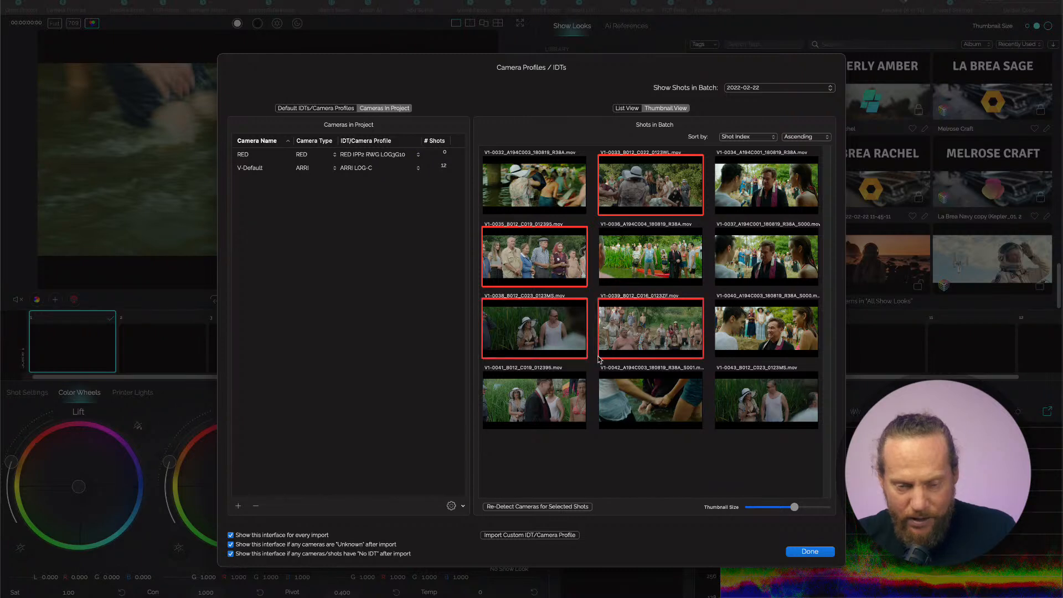
{"action": "left_click", "coordinate": [546, 400], "text": "super"}
{"action": "left_click", "coordinate": [756, 410], "text": "super"}
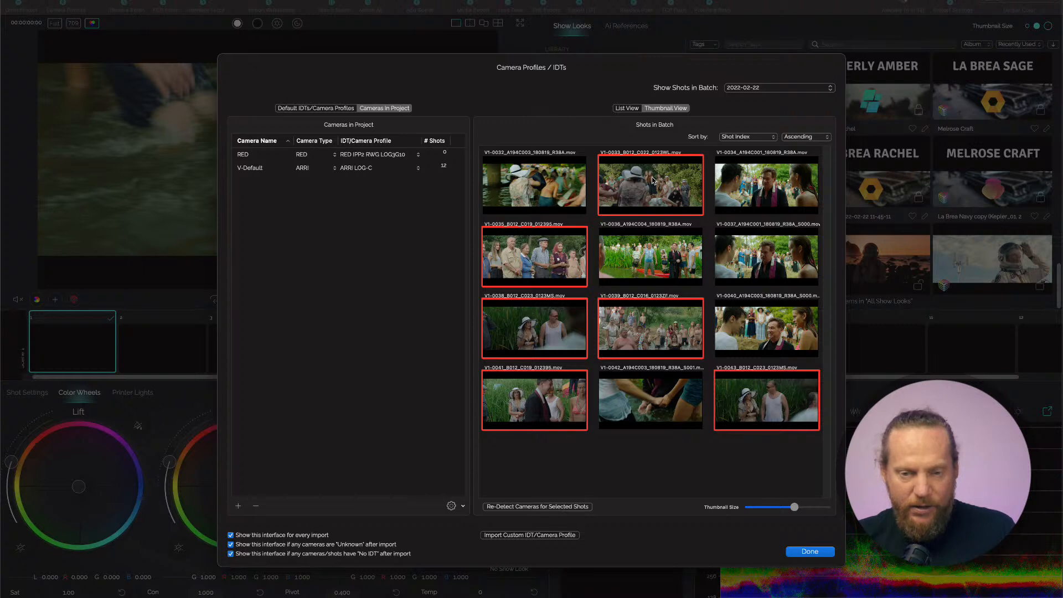
{"action": "left_click_drag", "start_coordinate": [643, 182], "coordinate": [411, 168]}
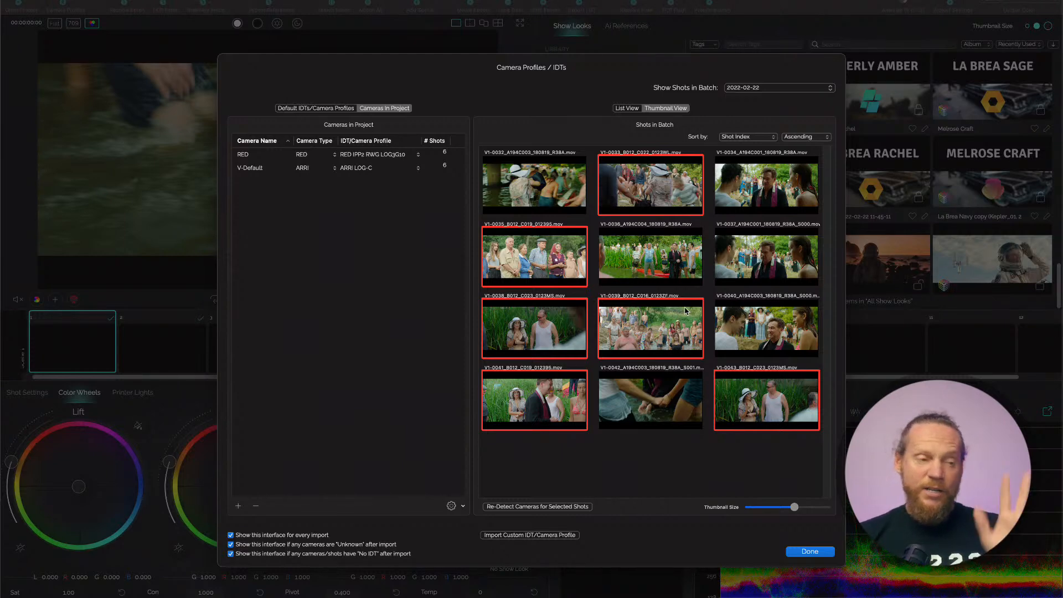
{"action": "left_click", "coordinate": [810, 551]}
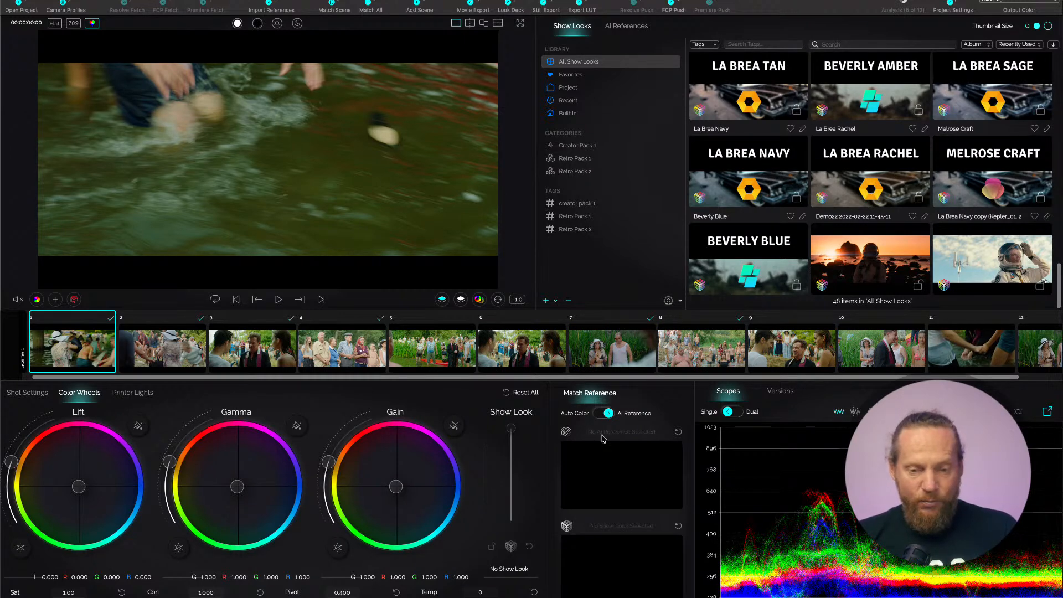
Switch the matching mode to Auto Color, match all shots in the timeline, and view shots 2, 3 and 4.
{"action": "left_click", "coordinate": [605, 414]}
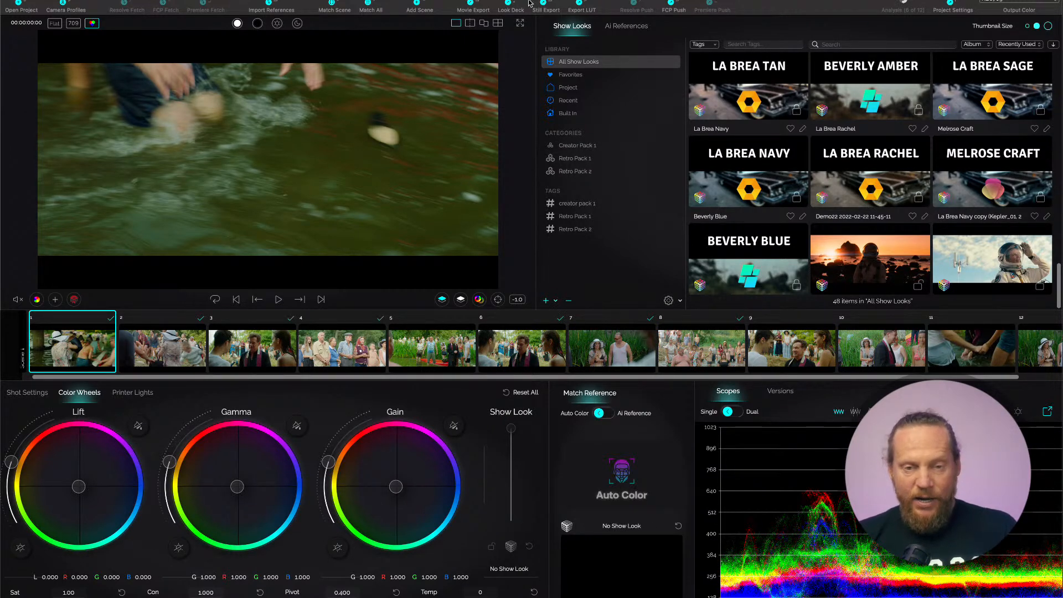
{"action": "left_click", "coordinate": [372, 5]}
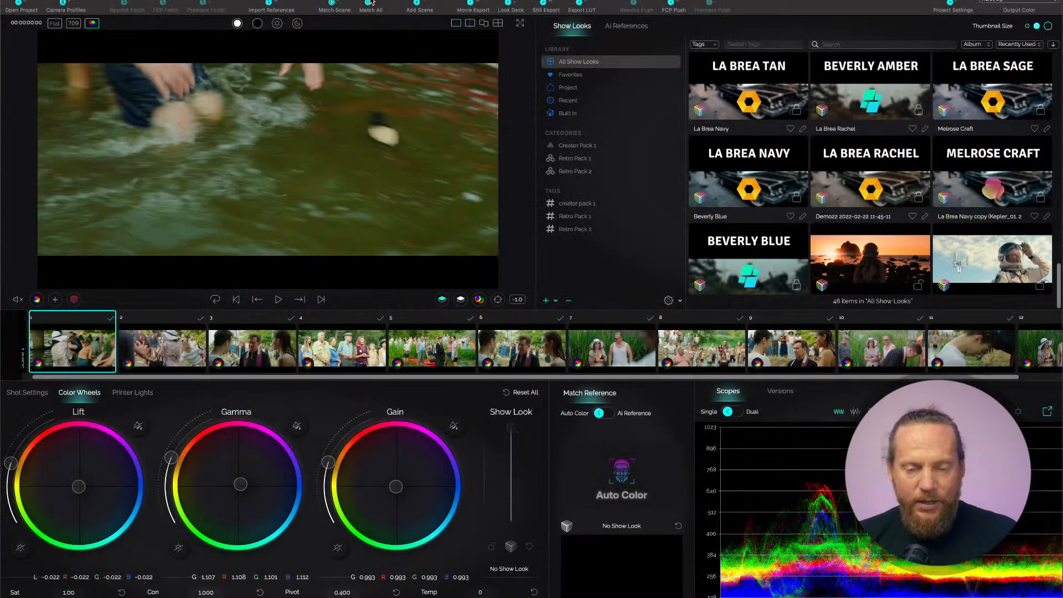
{"action": "left_click", "coordinate": [175, 355]}
{"action": "left_click", "coordinate": [253, 355]}
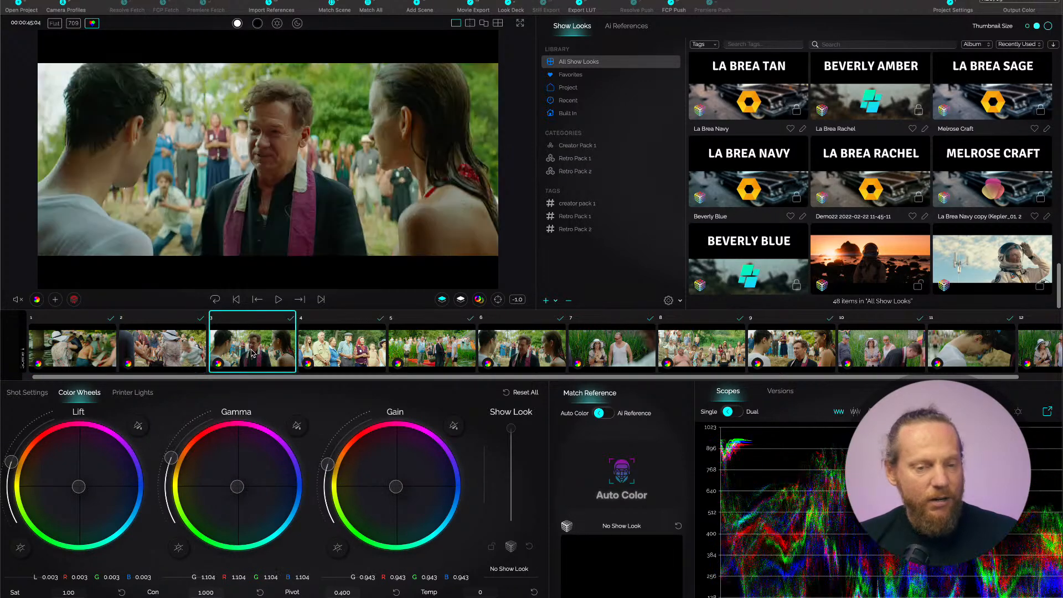
{"action": "left_click", "coordinate": [341, 353]}
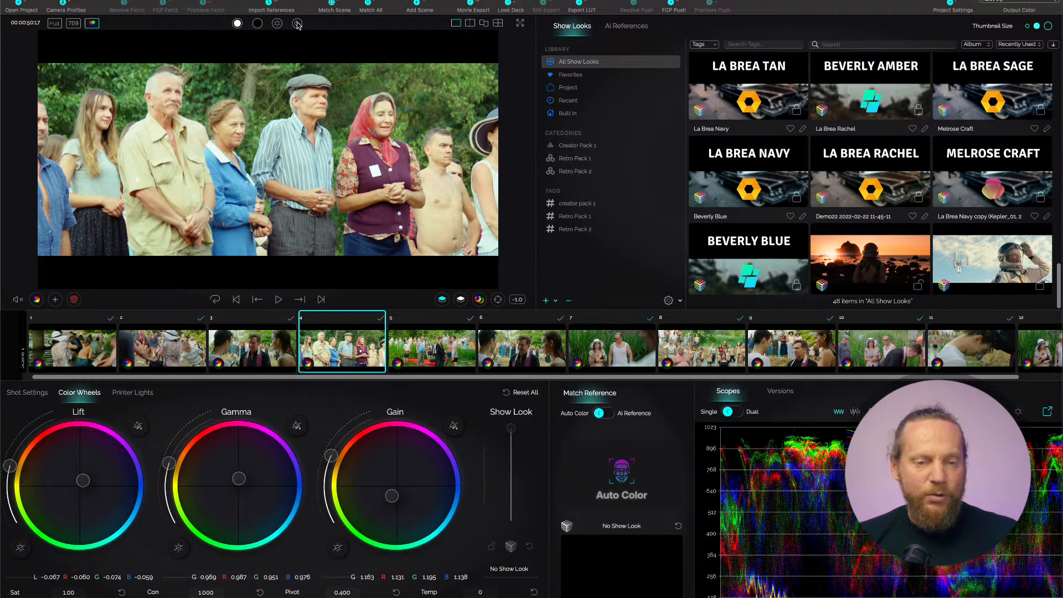
In shot 4, sample the face of the man in the khaki shirt for automatic exposure and set its exposure level to 0.0.
{"action": "left_click", "coordinate": [277, 25]}
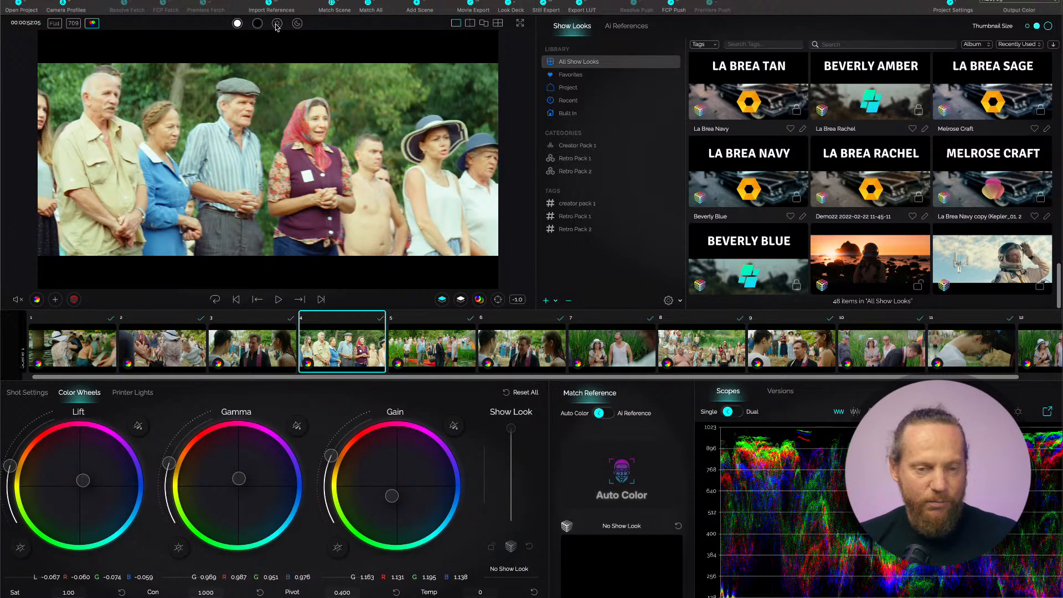
{"action": "left_click", "coordinate": [498, 299]}
{"action": "left_click", "coordinate": [109, 100]}
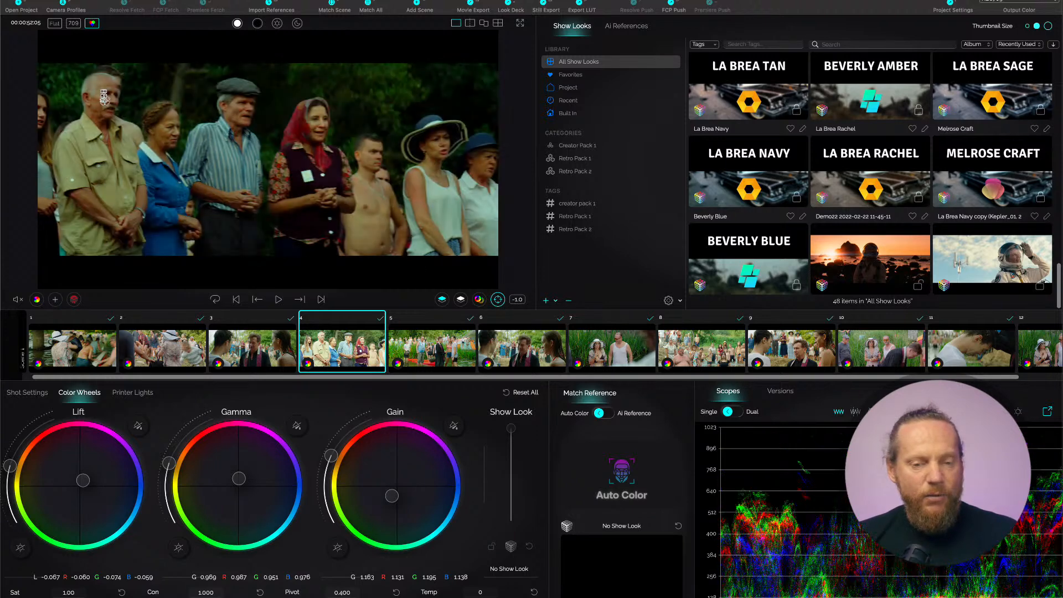
{"action": "left_click", "coordinate": [518, 300]}
{"action": "left_click", "coordinate": [525, 322]}
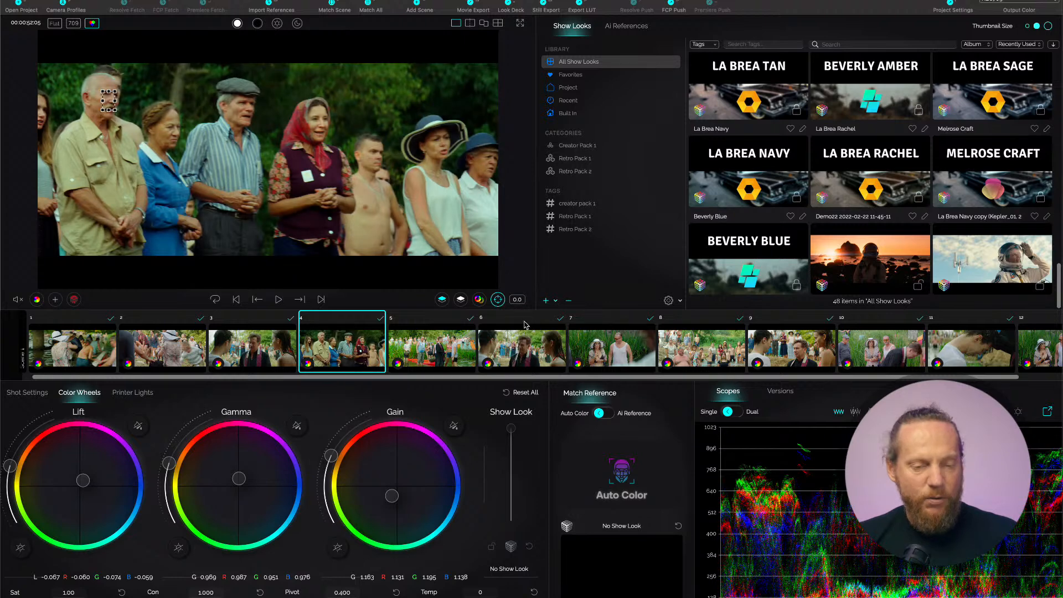
View shots 5 to 7, then sample the shirtless man's face in shot 8 and the man's neck in shot 11 for exposure.
{"action": "left_click", "coordinate": [443, 357]}
{"action": "left_click", "coordinate": [535, 354]}
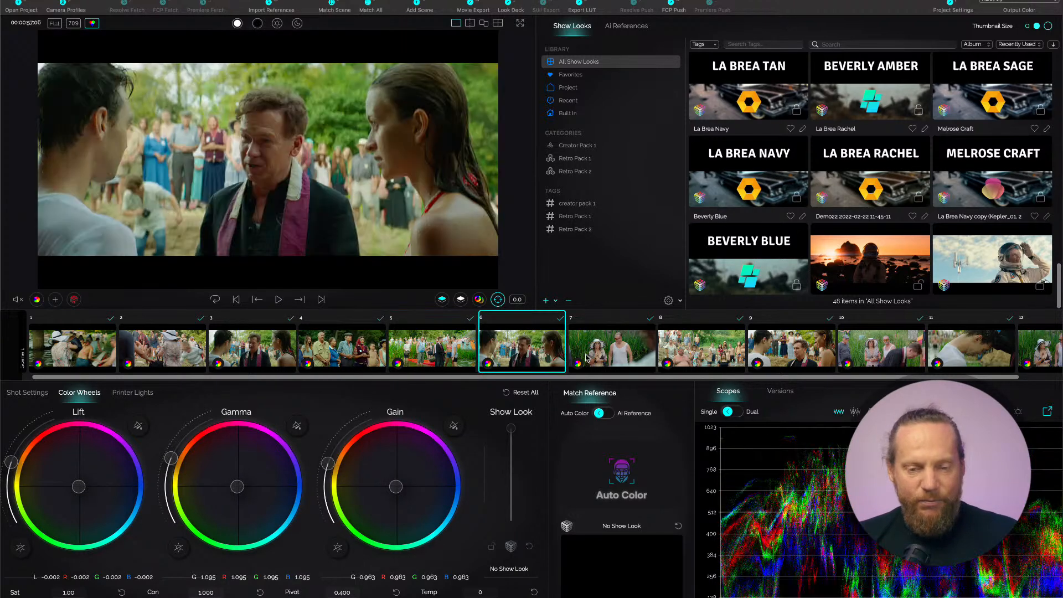
{"action": "left_click", "coordinate": [635, 357]}
{"action": "left_click", "coordinate": [714, 361]}
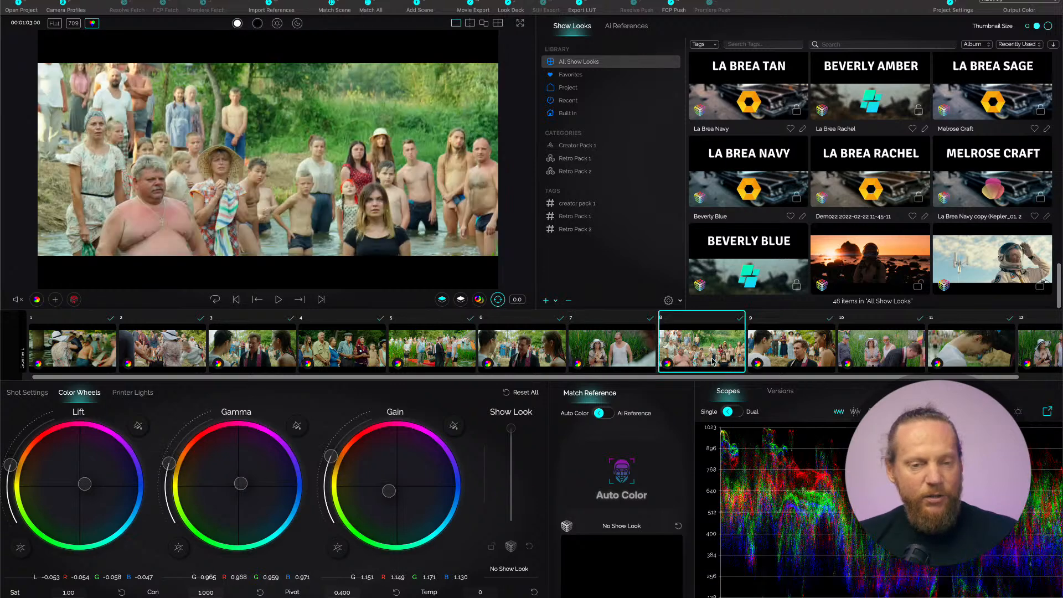
{"action": "left_click", "coordinate": [146, 176]}
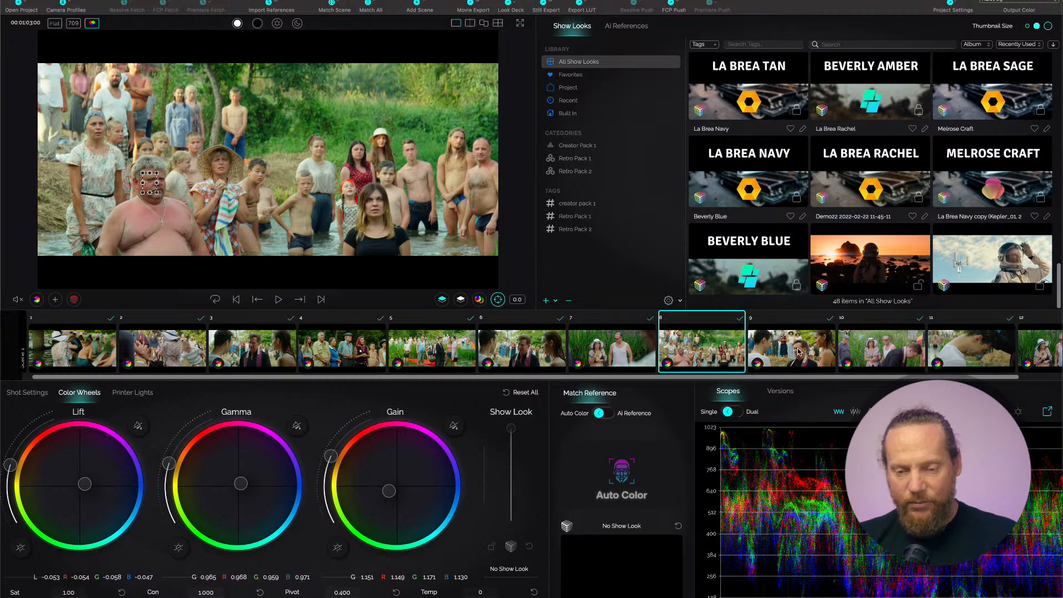
{"action": "left_click", "coordinate": [976, 354]}
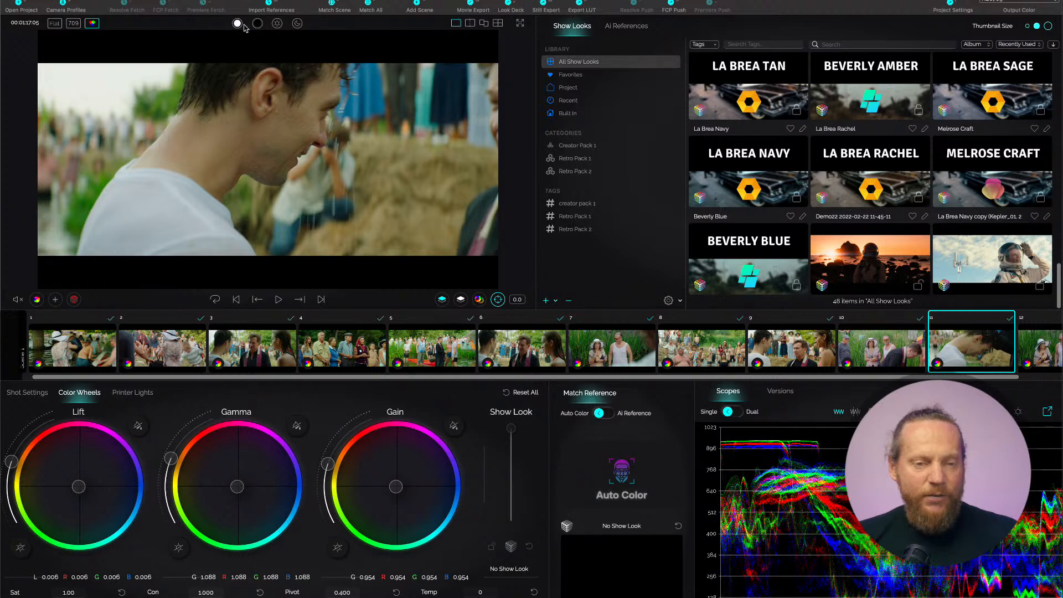
{"action": "left_click_drag", "start_coordinate": [244, 123], "coordinate": [270, 150]}
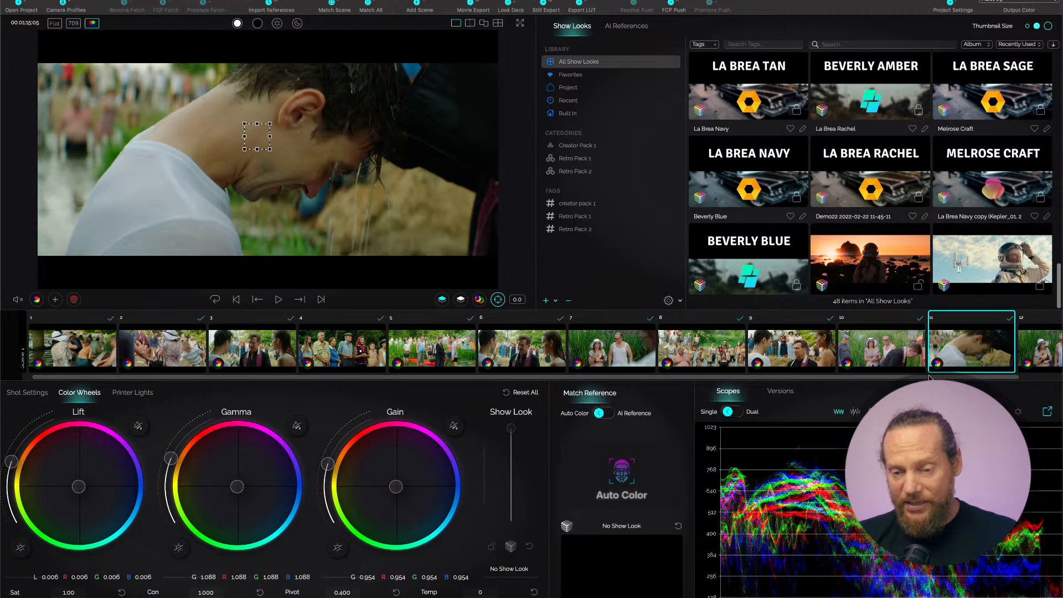
View shot 12 at the end of the timeline and start pushing the graded sequence back to Final Cut Pro.
{"action": "scroll", "coordinate": [1019, 349], "scroll_direction": "right", "scroll_amount": 1}
{"action": "left_click", "coordinate": [1029, 359]}
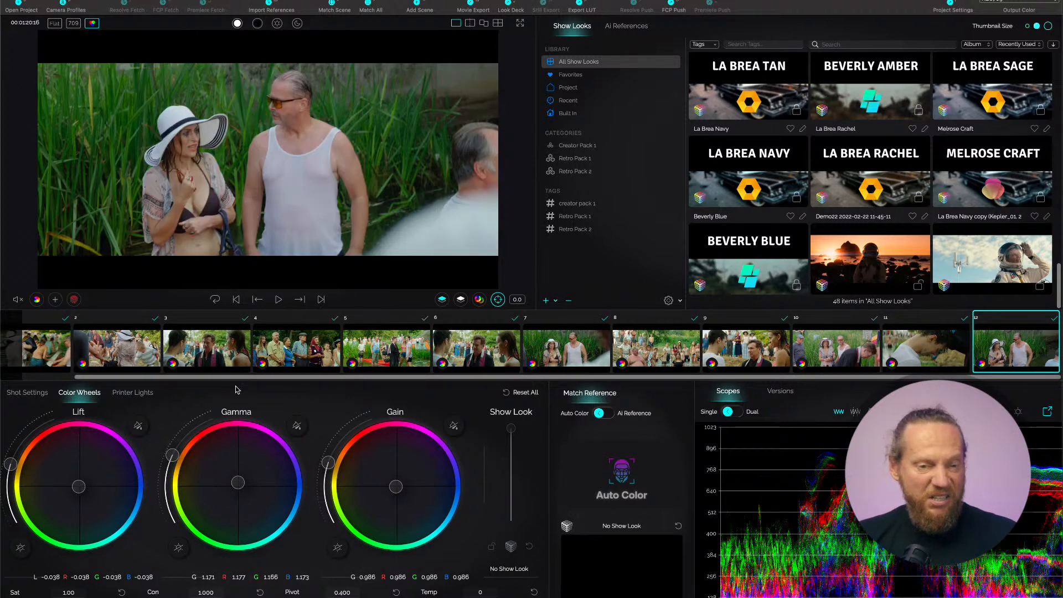
{"action": "left_click", "coordinate": [73, 26]}
{"action": "left_click", "coordinate": [73, 26]}
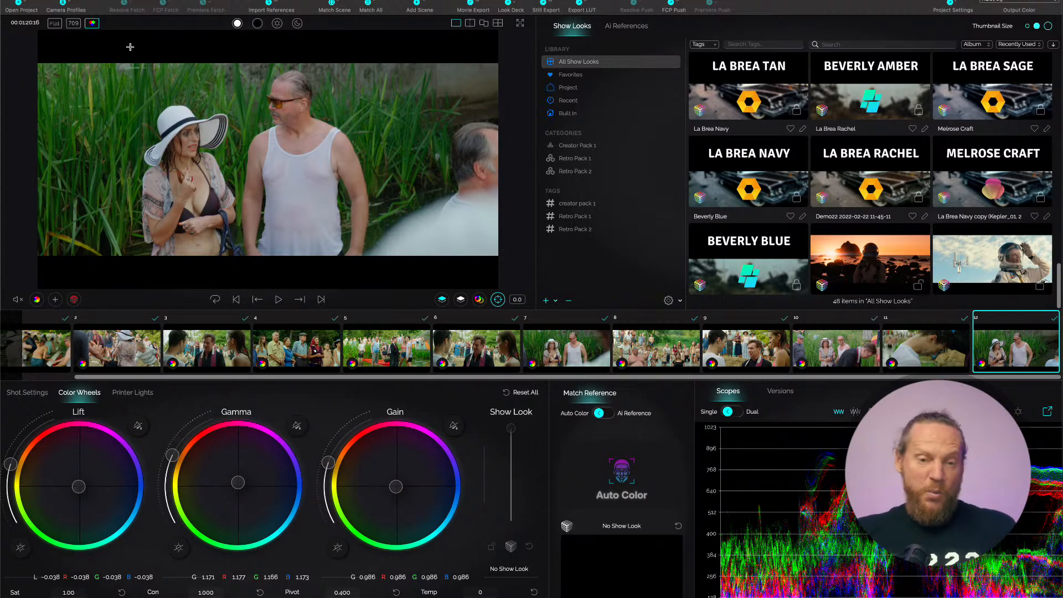
{"action": "left_click", "coordinate": [674, 5]}
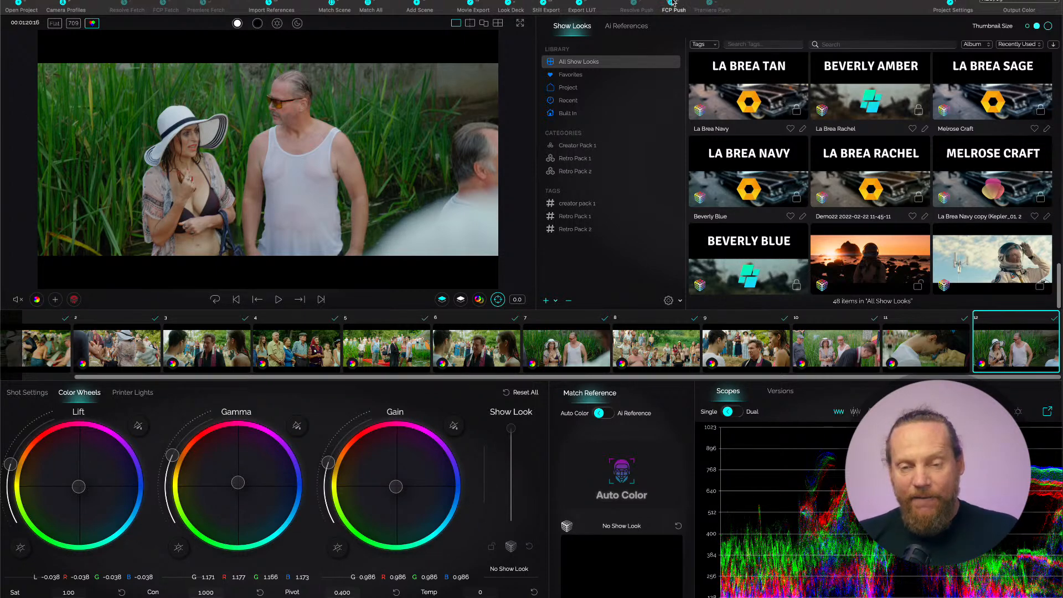
Finish the push by importing the graded sequence into Final Cut Pro's Untitled library, and open the Scene 28 CLAi project.
{"action": "left_click", "coordinate": [537, 224]}
{"action": "left_click", "coordinate": [394, 194]}
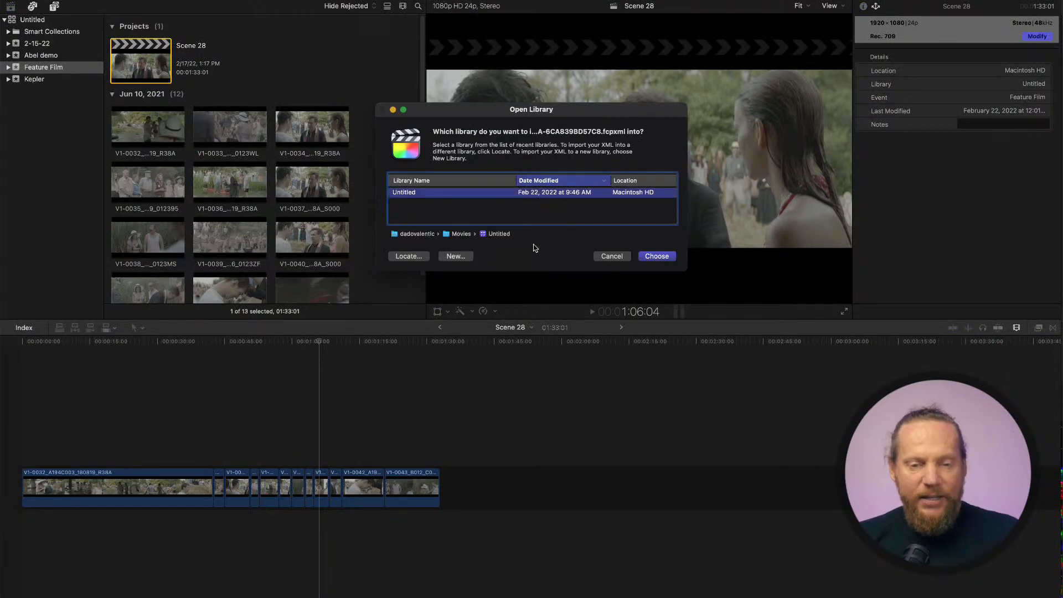
{"action": "left_click", "coordinate": [659, 260]}
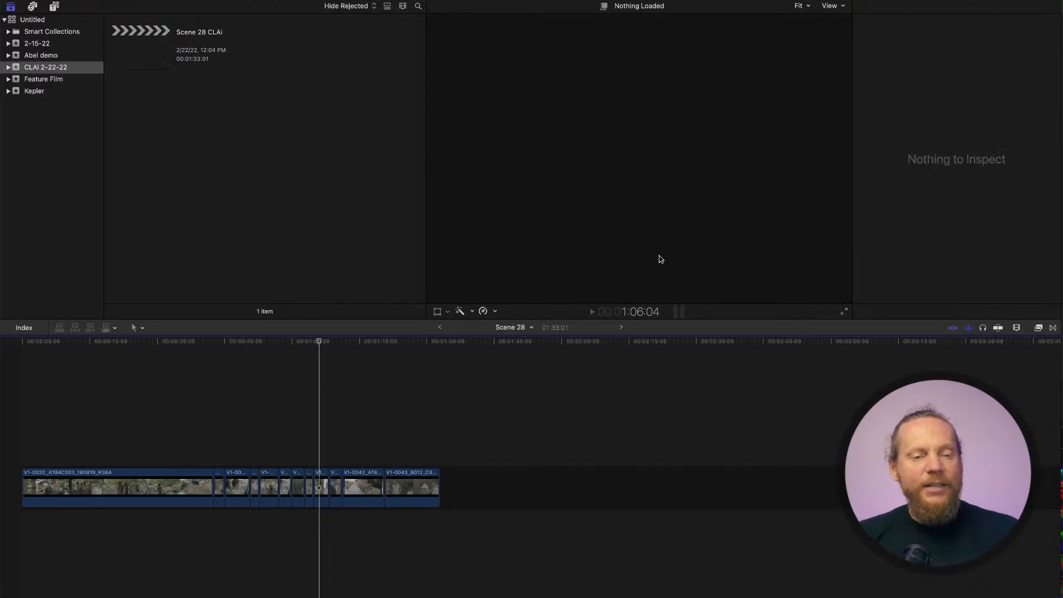
{"action": "double_click", "coordinate": [141, 54]}
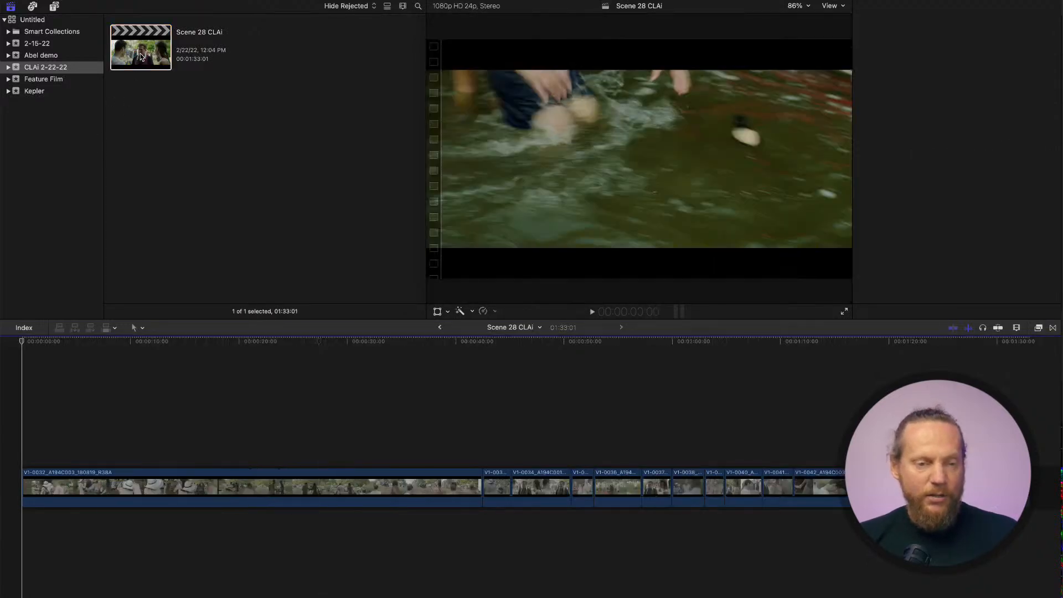
Skim the Scene 28 CLAi timeline and play the graded shots from about 45 to 51 seconds, pausing to review the match.
{"action": "left_click_drag", "start_coordinate": [130, 382], "coordinate": [268, 373]}
{"action": "left_click_drag", "start_coordinate": [266, 371], "coordinate": [510, 415]}
{"action": "key", "text": "space"}
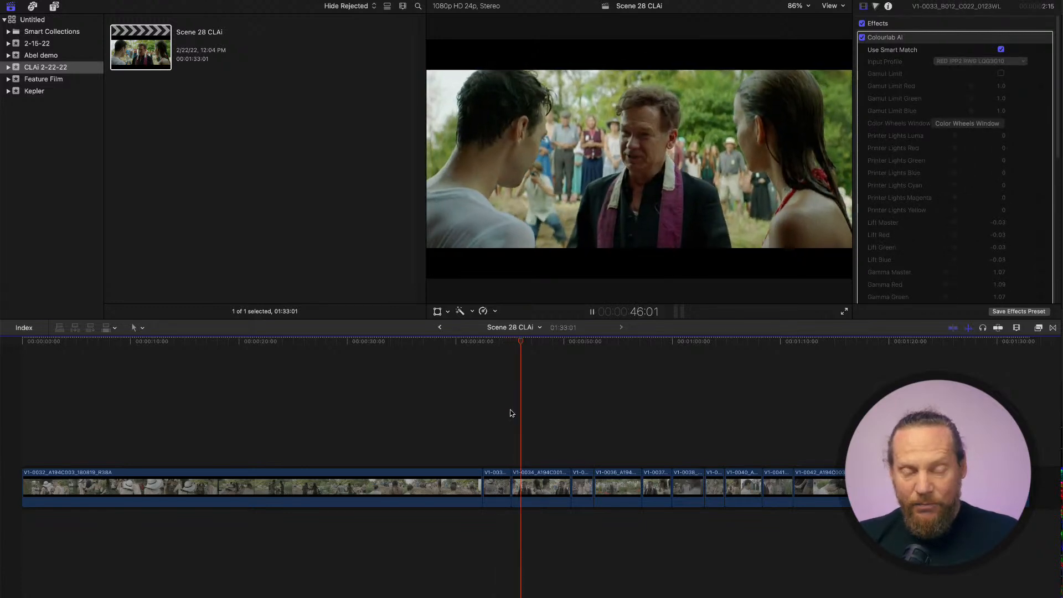
{"action": "key", "text": "space"}
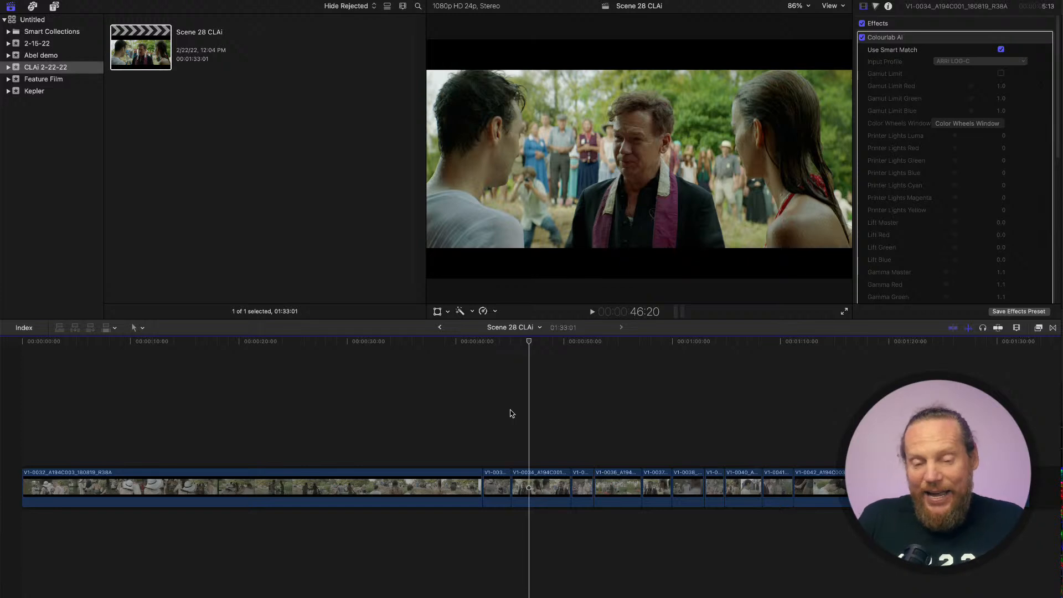
{"action": "key", "text": "space"}
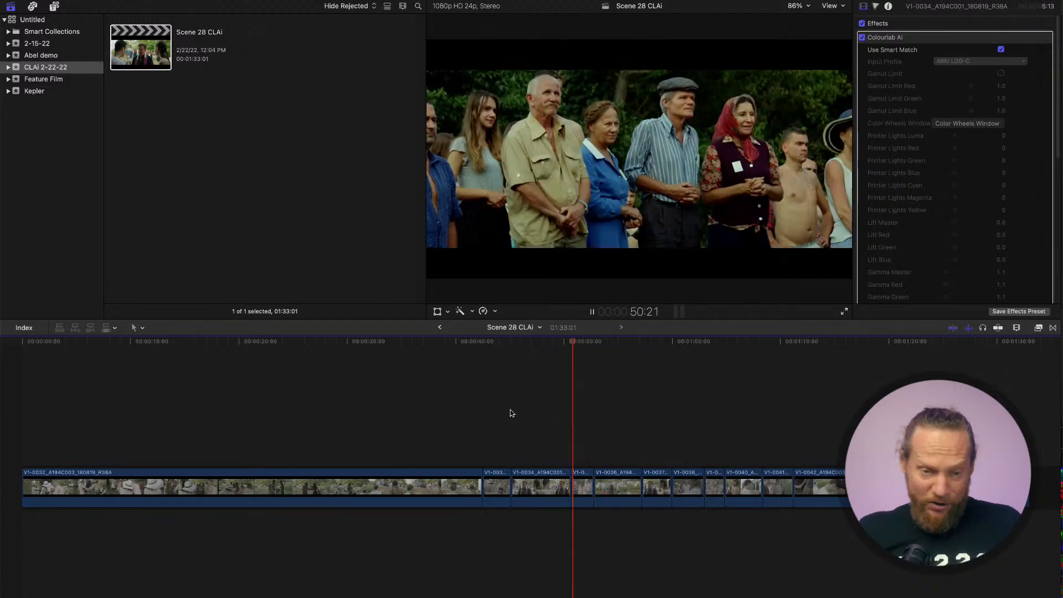
{"action": "key", "text": "space"}
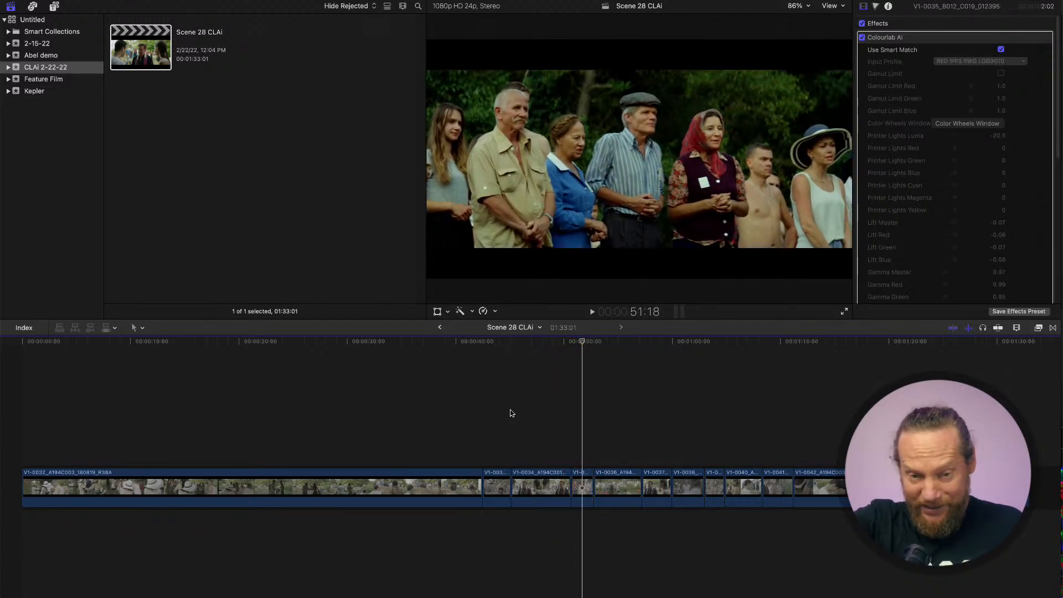